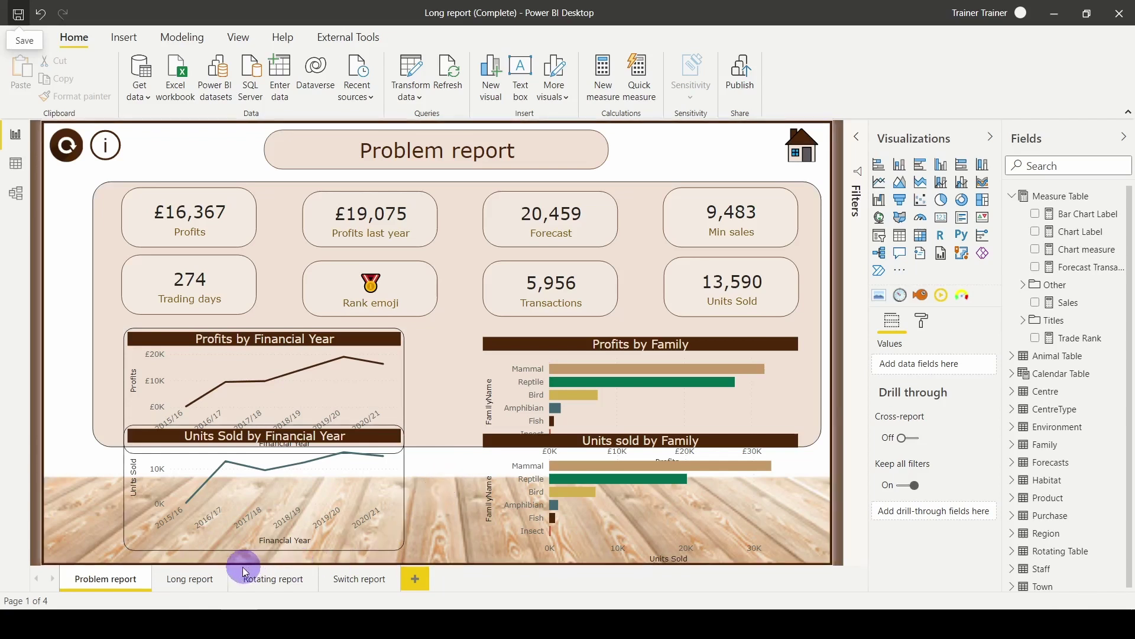
On the Long page, change the page size type from 16:9 to Custom, keeping 1280 by 720.
{"action": "left_click", "coordinate": [208, 582]}
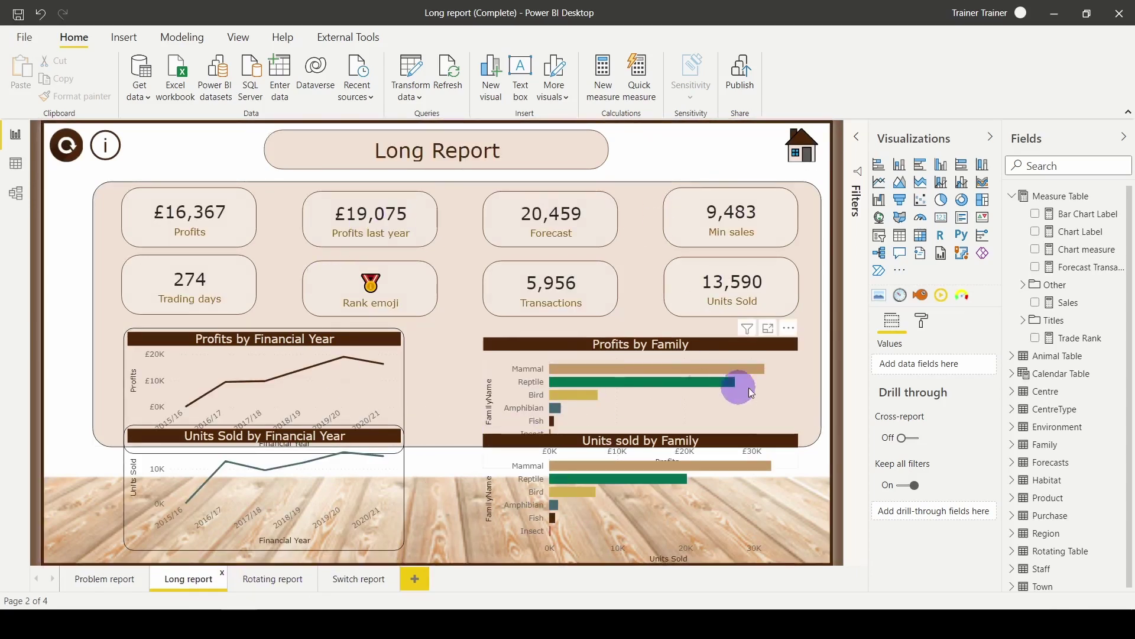
{"action": "left_click", "coordinate": [924, 325]}
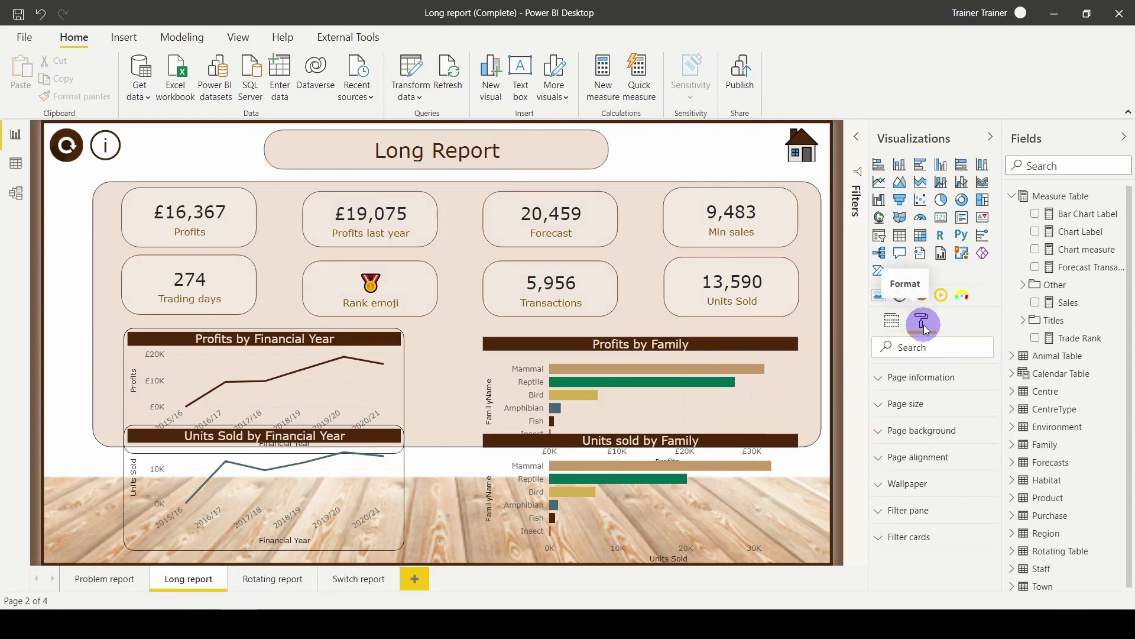
{"action": "left_click", "coordinate": [906, 404]}
{"action": "left_click", "coordinate": [911, 450]}
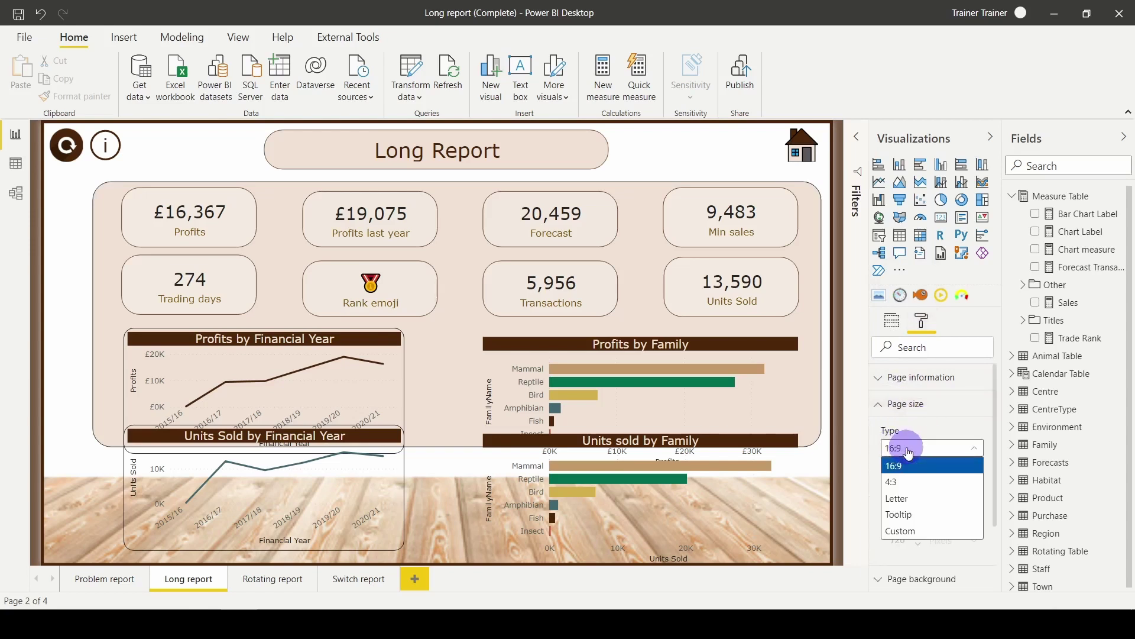
{"action": "left_click", "coordinate": [903, 532]}
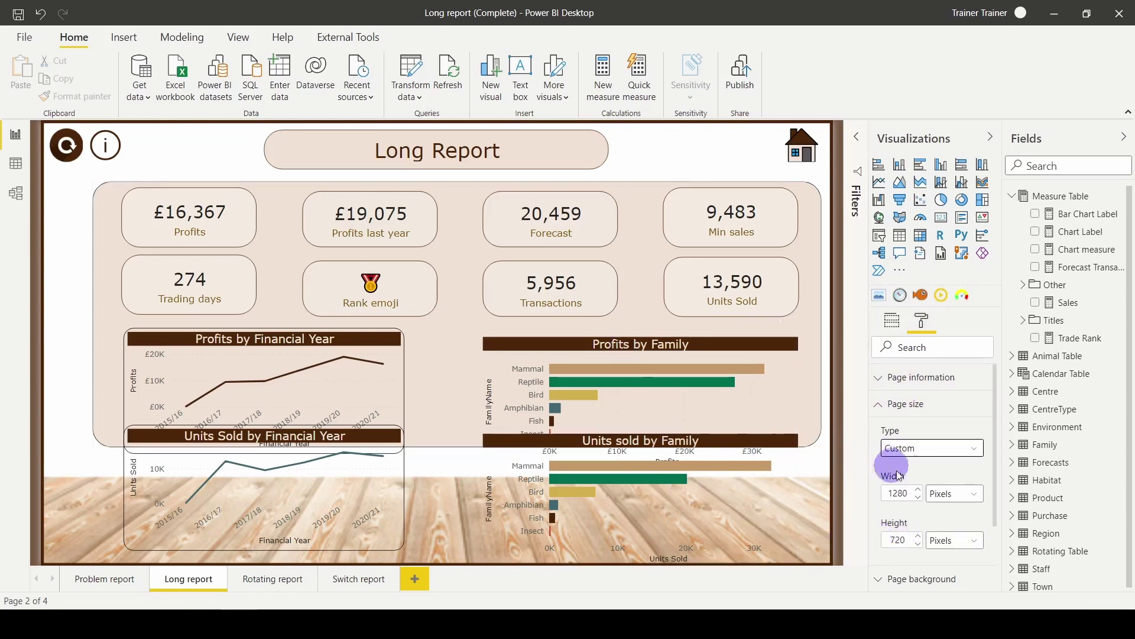
{"action": "scroll", "coordinate": [905, 512], "scroll_direction": "down", "scroll_amount": 1}
{"action": "scroll", "coordinate": [905, 511], "scroll_direction": "down", "scroll_amount": 1}
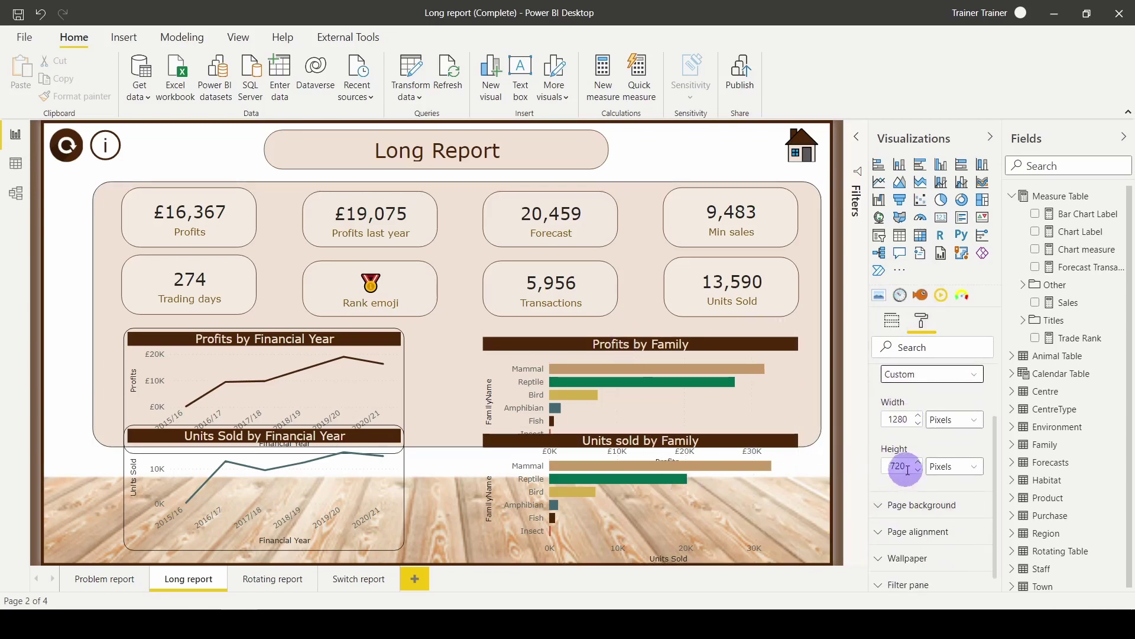
{"action": "left_click_drag", "start_coordinate": [901, 465], "coordinate": [887, 466]}
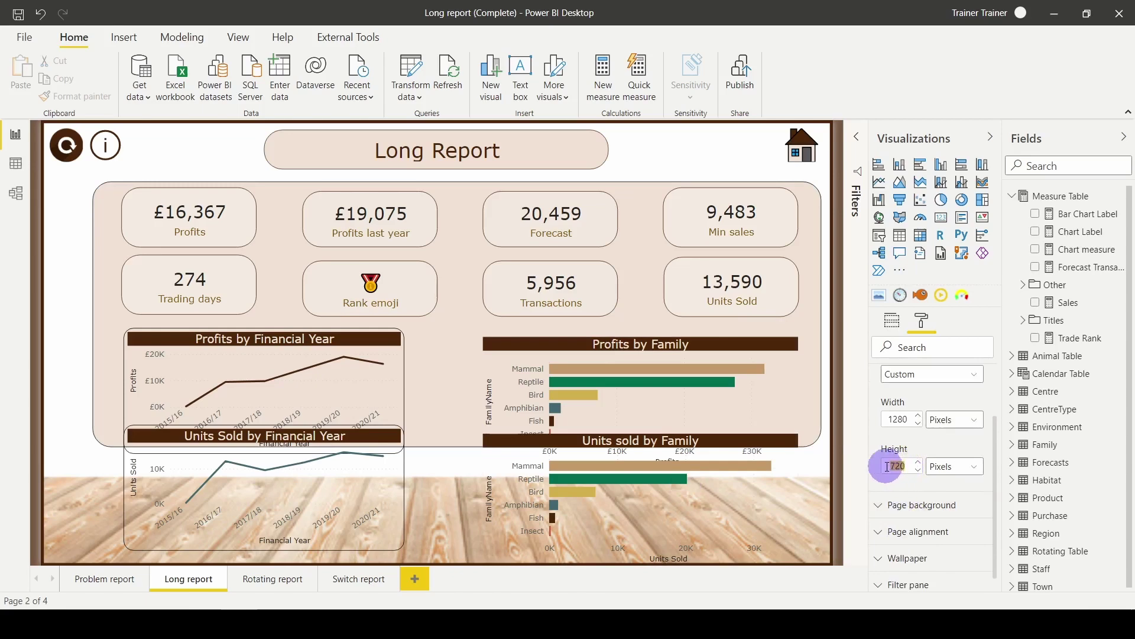
Set the page height to 1400 and stretch both background shapes down the page.
{"action": "type", "text": "14"}
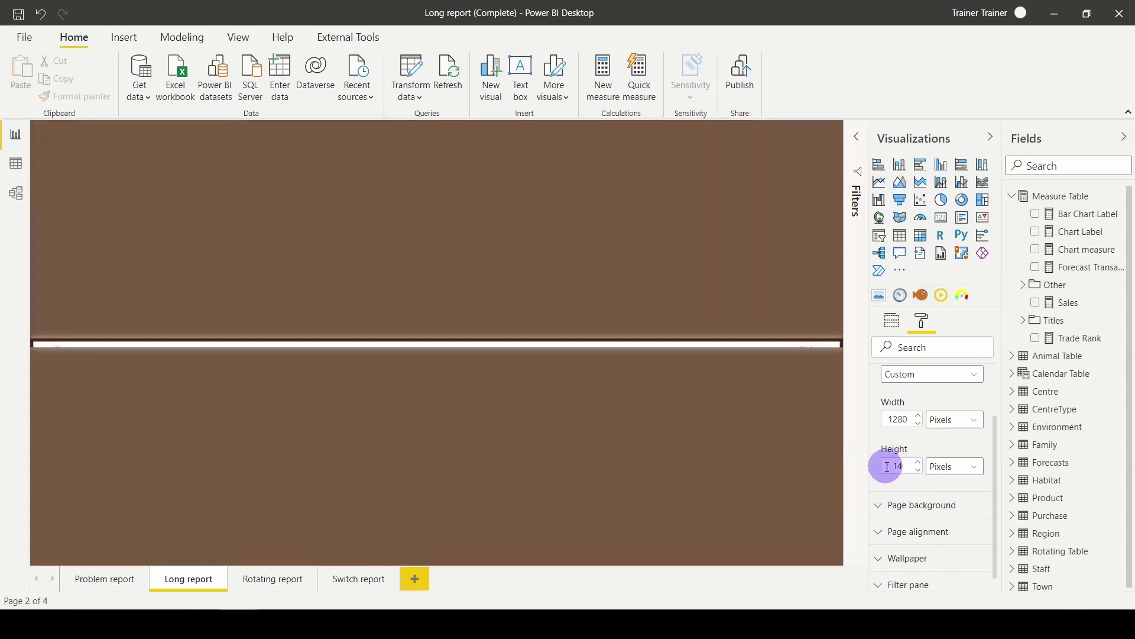
{"action": "type", "text": "00"}
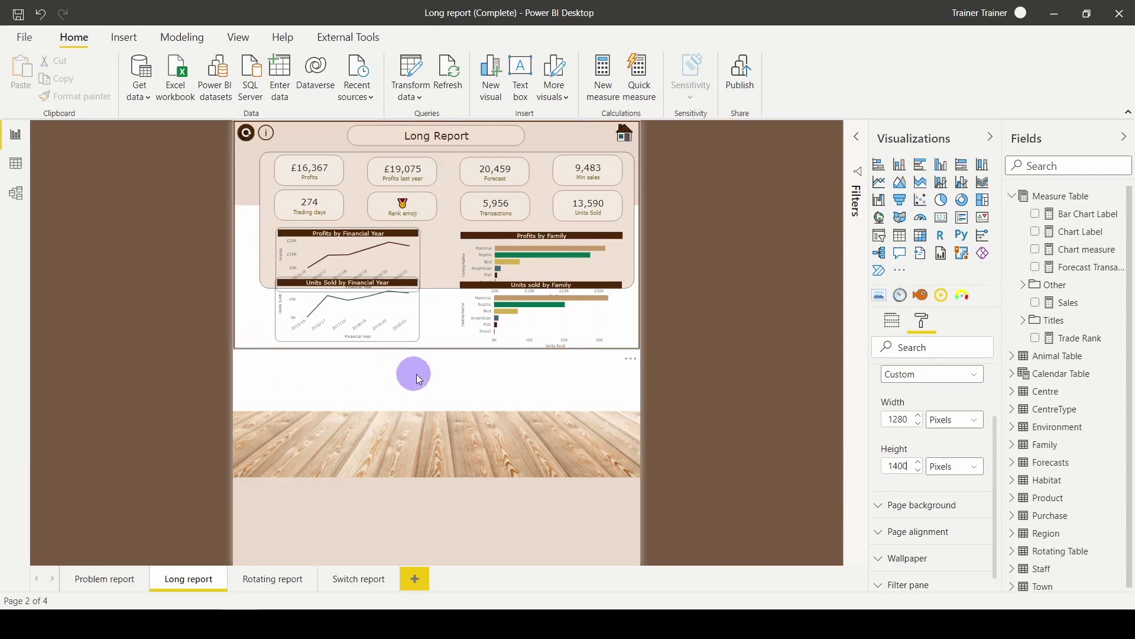
{"action": "left_click", "coordinate": [432, 352]}
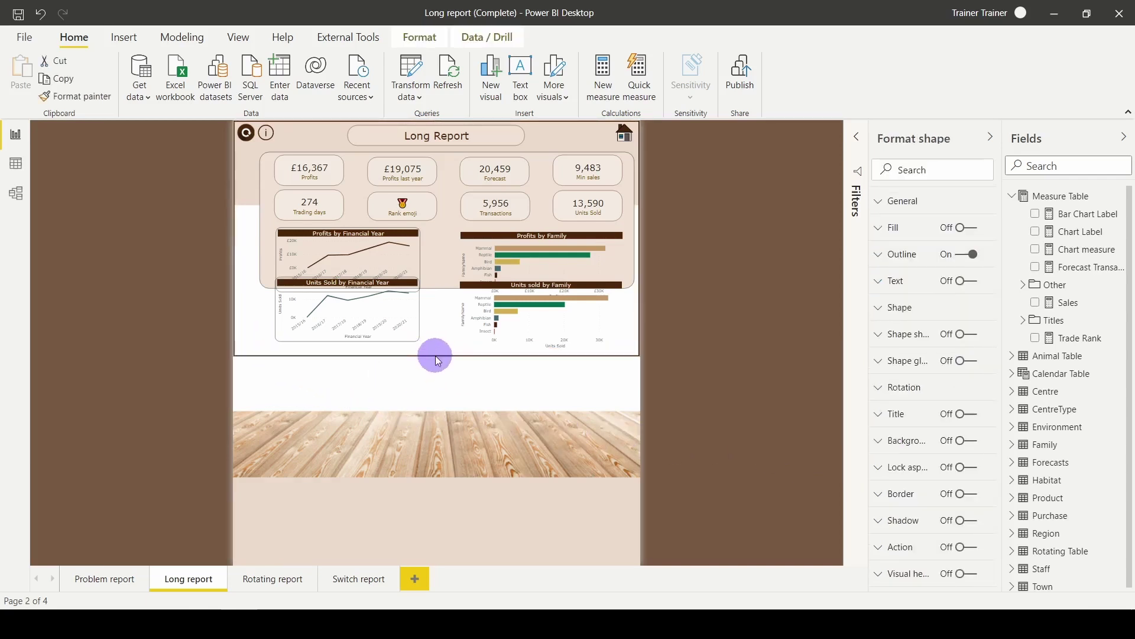
{"action": "left_click_drag", "start_coordinate": [435, 355], "coordinate": [433, 481]}
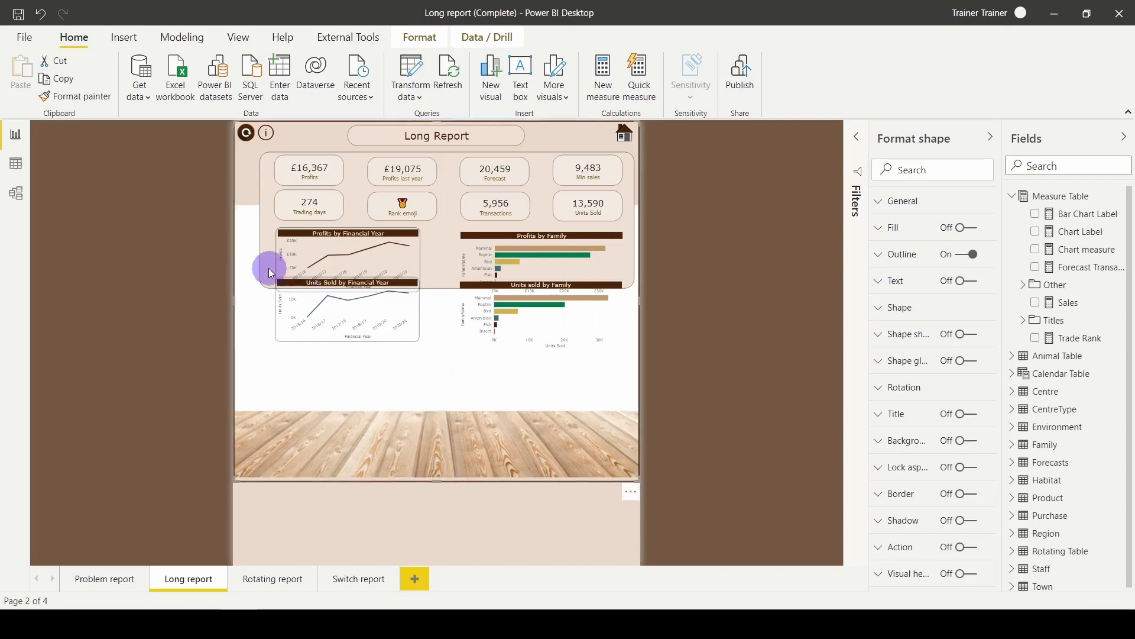
{"action": "left_click", "coordinate": [435, 278]}
{"action": "left_click", "coordinate": [441, 286]}
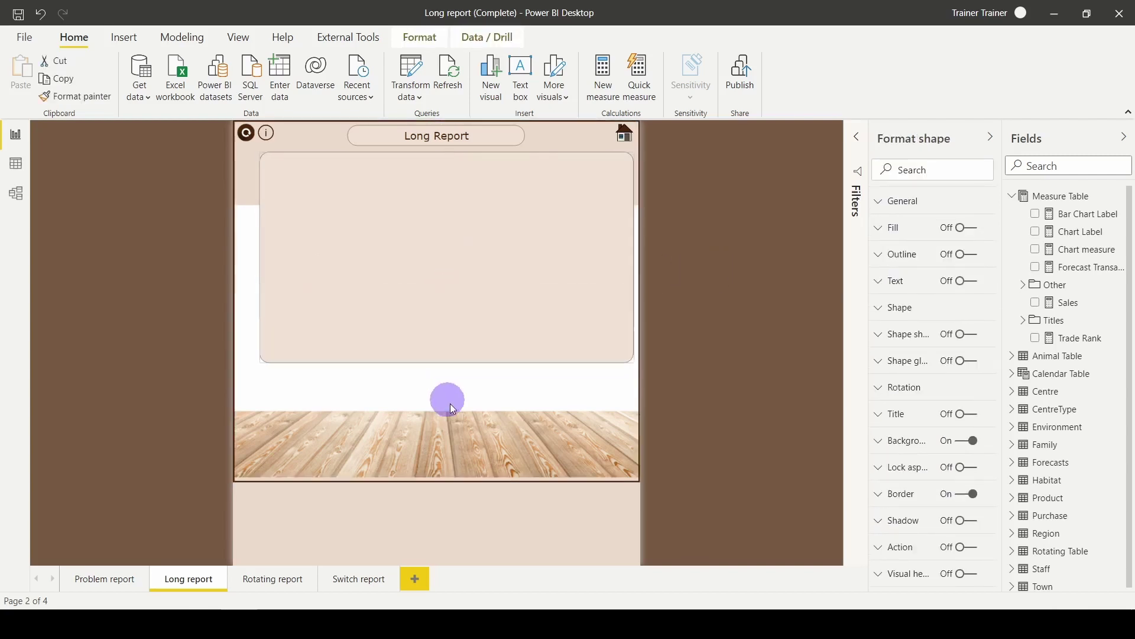
{"action": "left_click_drag", "start_coordinate": [453, 408], "coordinate": [457, 406]}
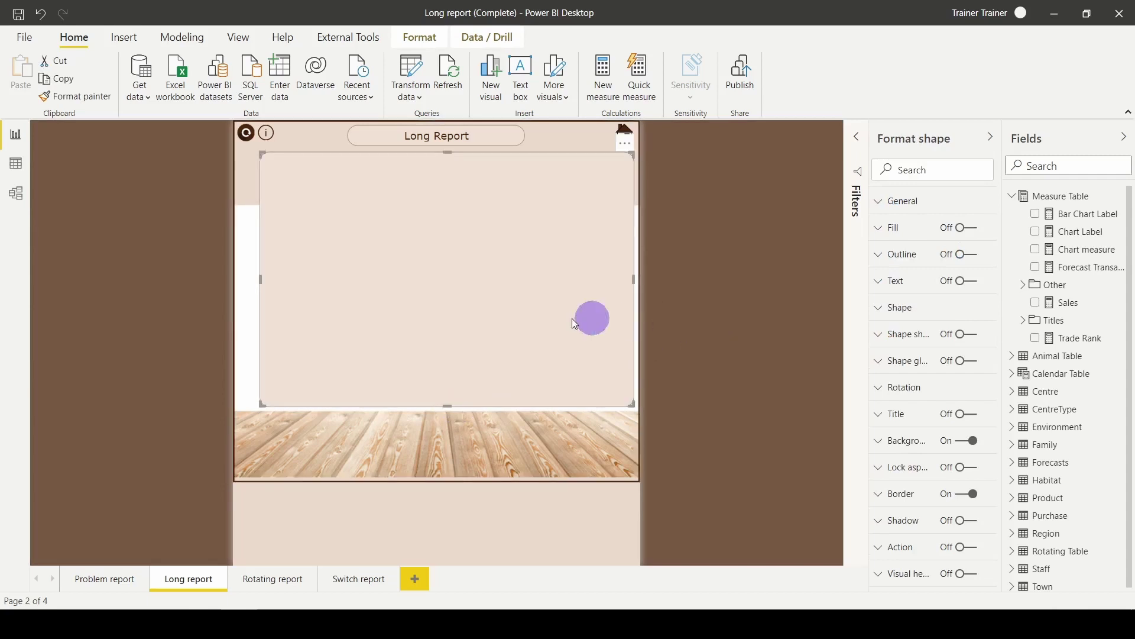
Move the Units Sold by Financial Year and Units sold by Family charts lower.
{"action": "left_click", "coordinate": [386, 301]}
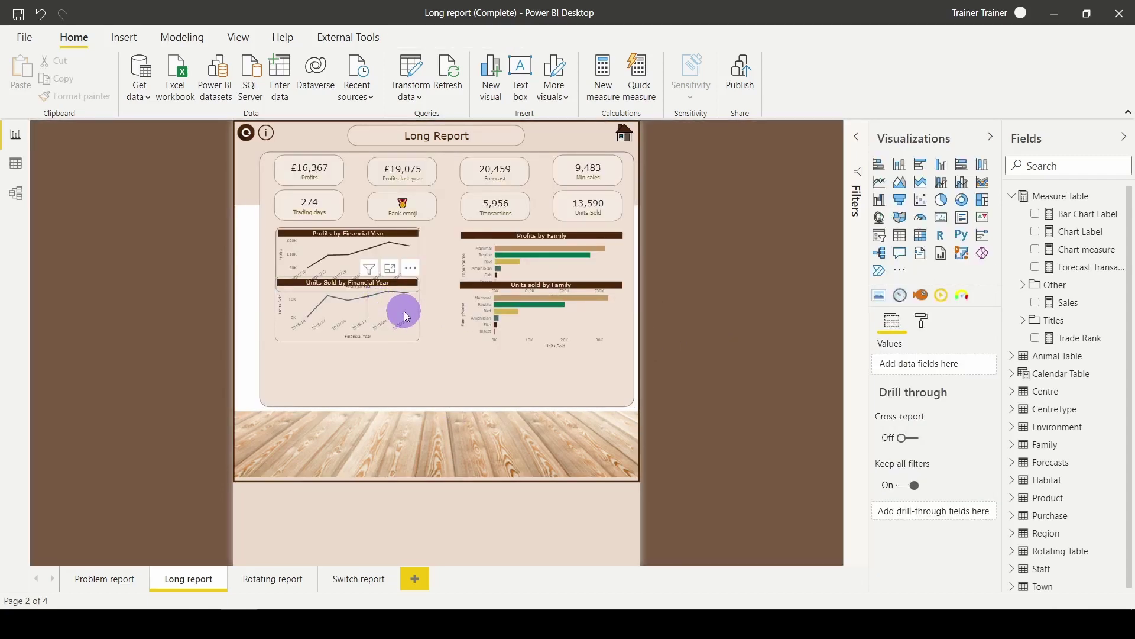
{"action": "left_click_drag", "start_coordinate": [399, 309], "coordinate": [395, 350]}
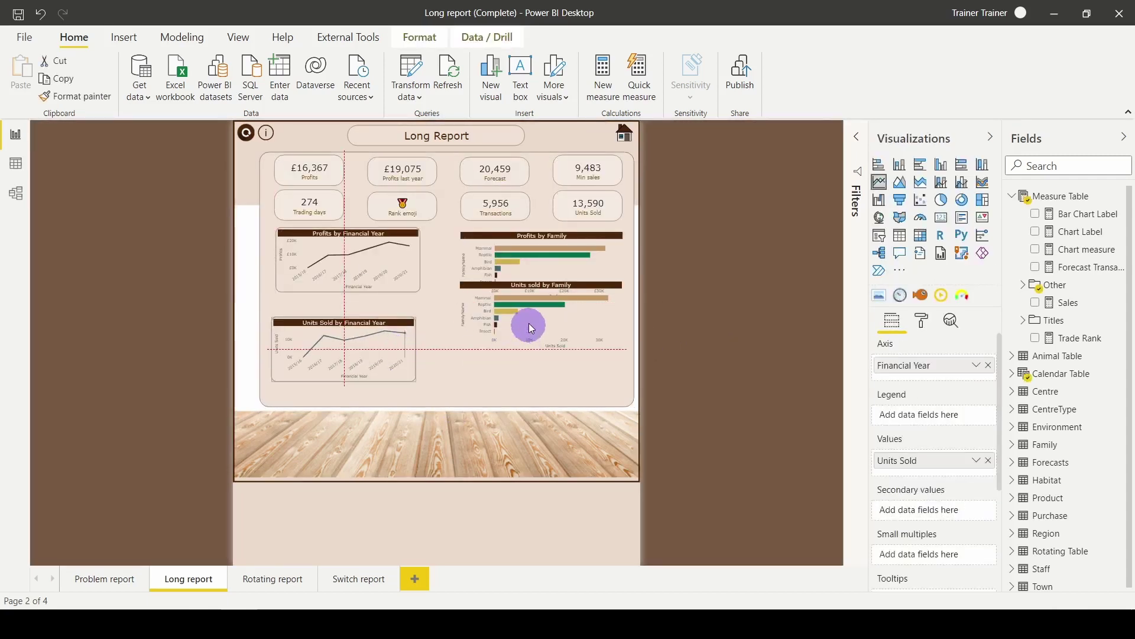
{"action": "left_click", "coordinate": [533, 353]}
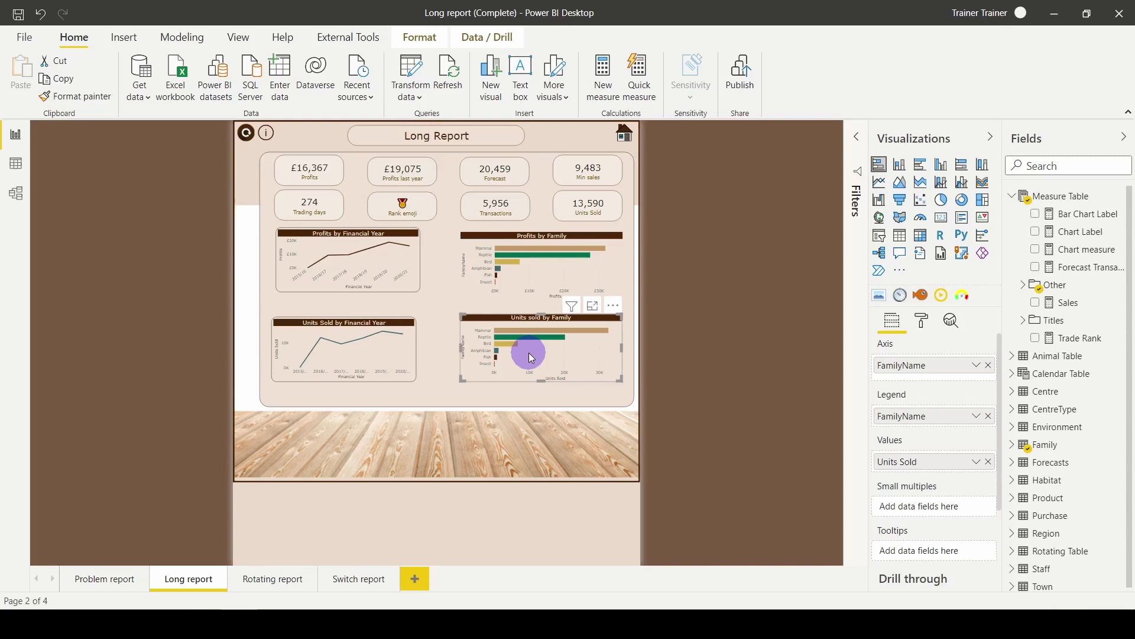
Go to the Rotating report page and bring up the Create Table dialog.
{"action": "left_click", "coordinate": [275, 579]}
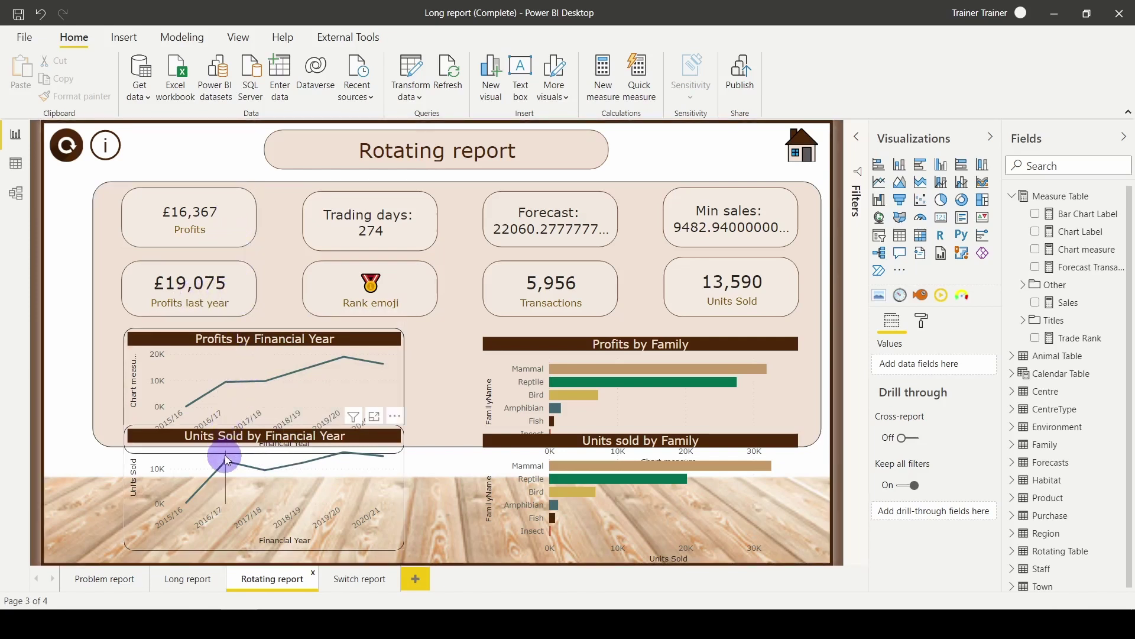
{"action": "mouse_move", "coordinate": [235, 370]}
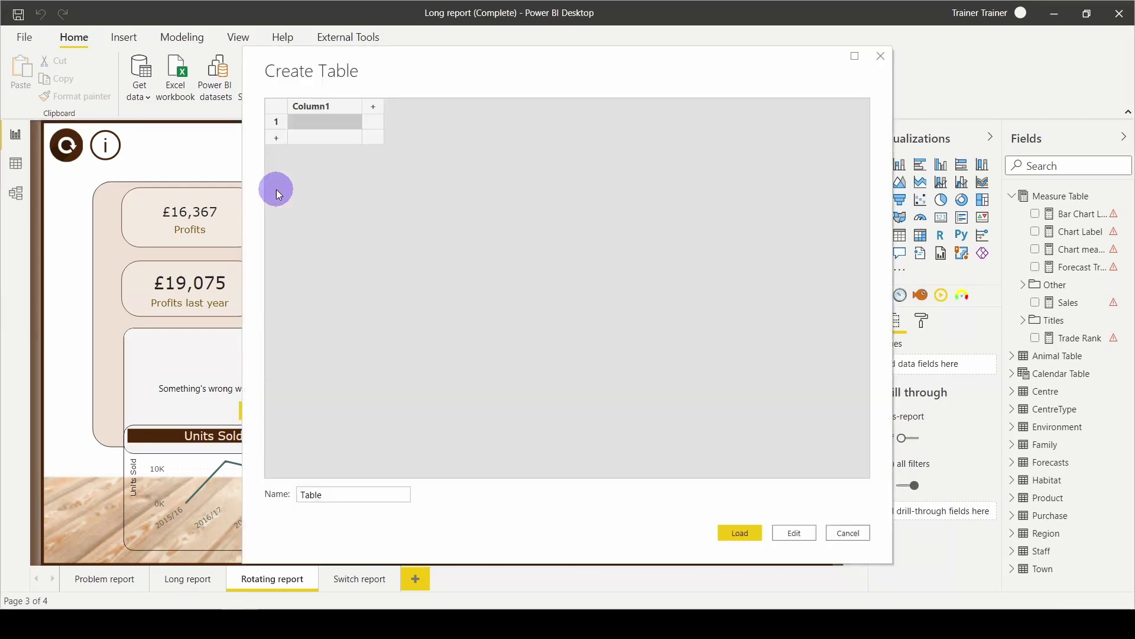
Enter a Rotating column with values 1 and 2, name the table Rotating Table, and load it.
{"action": "double_click", "coordinate": [326, 108]}
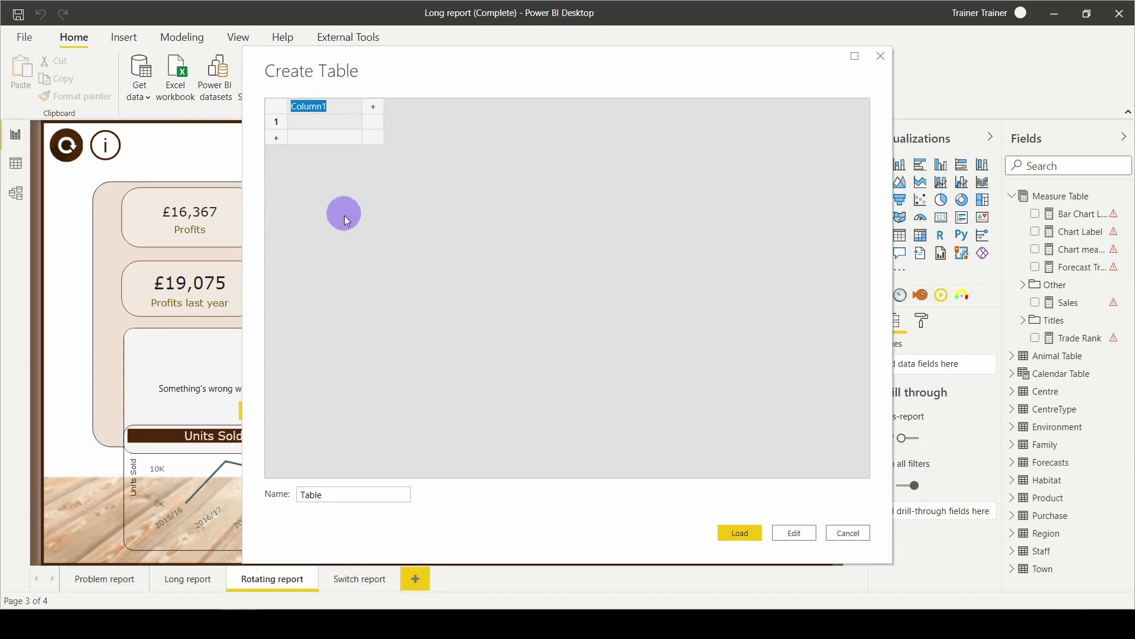
{"action": "type", "text": "Rotating"}
{"action": "left_click", "coordinate": [325, 123]}
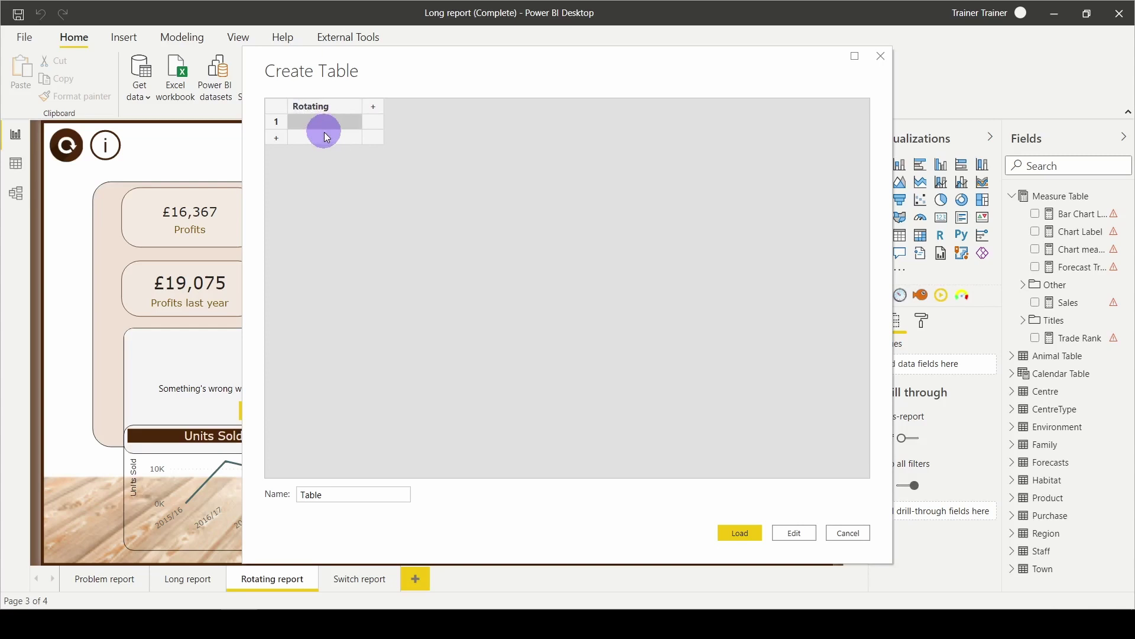
{"action": "type", "text": "1"}
{"action": "left_click", "coordinate": [324, 139]}
{"action": "type", "text": "2"}
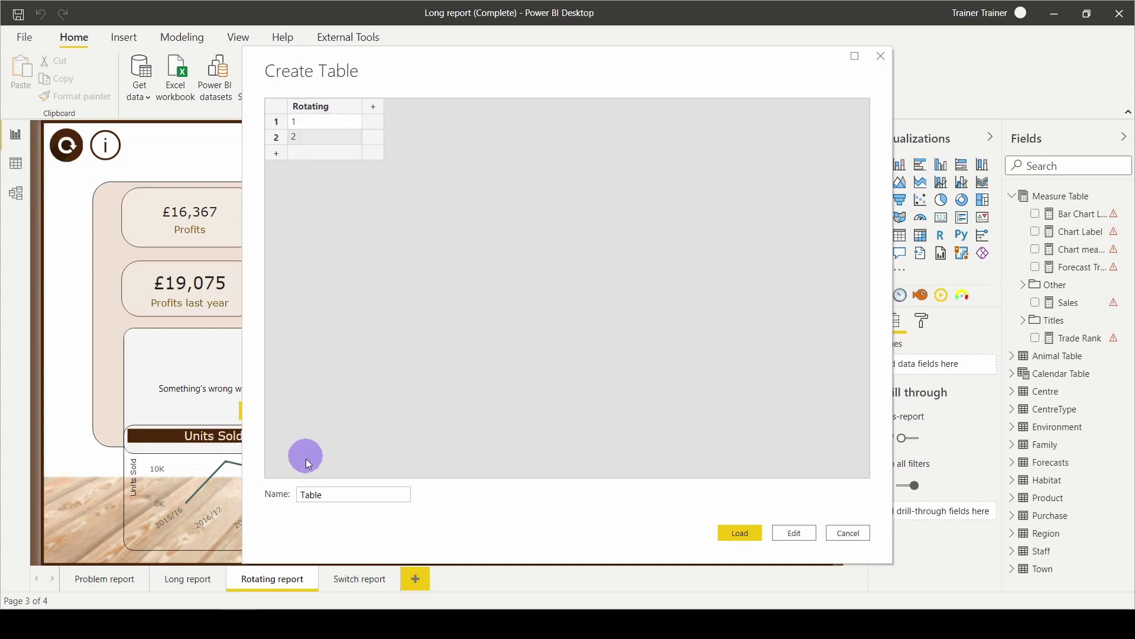
{"action": "left_click", "coordinate": [301, 495]}
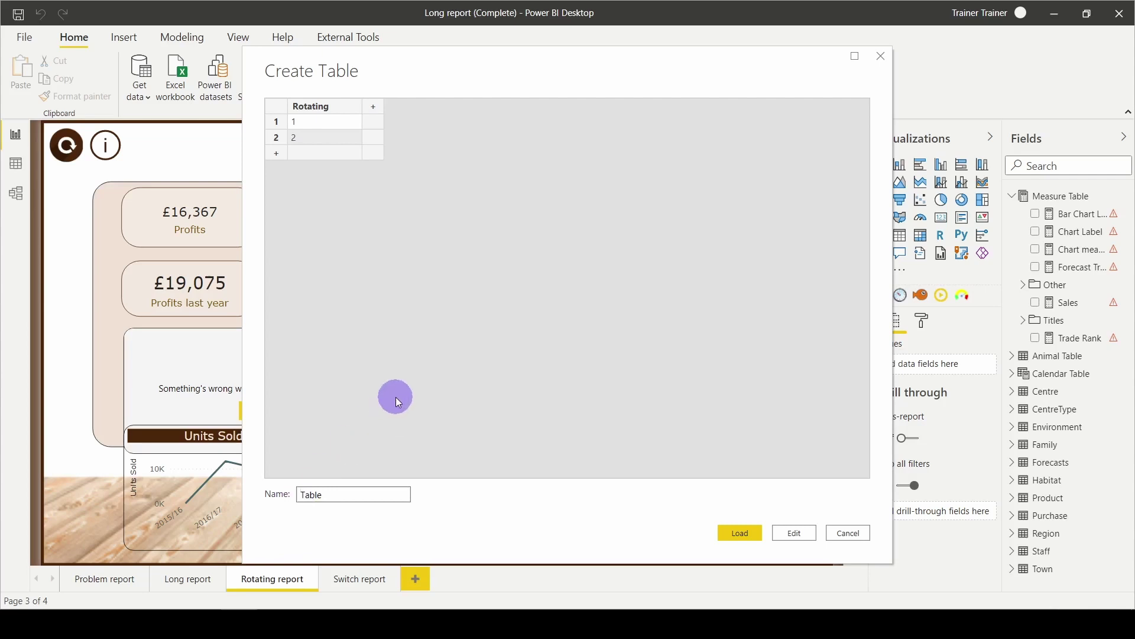
{"action": "type", "text": "Rotating"}
{"action": "left_click", "coordinate": [743, 536]}
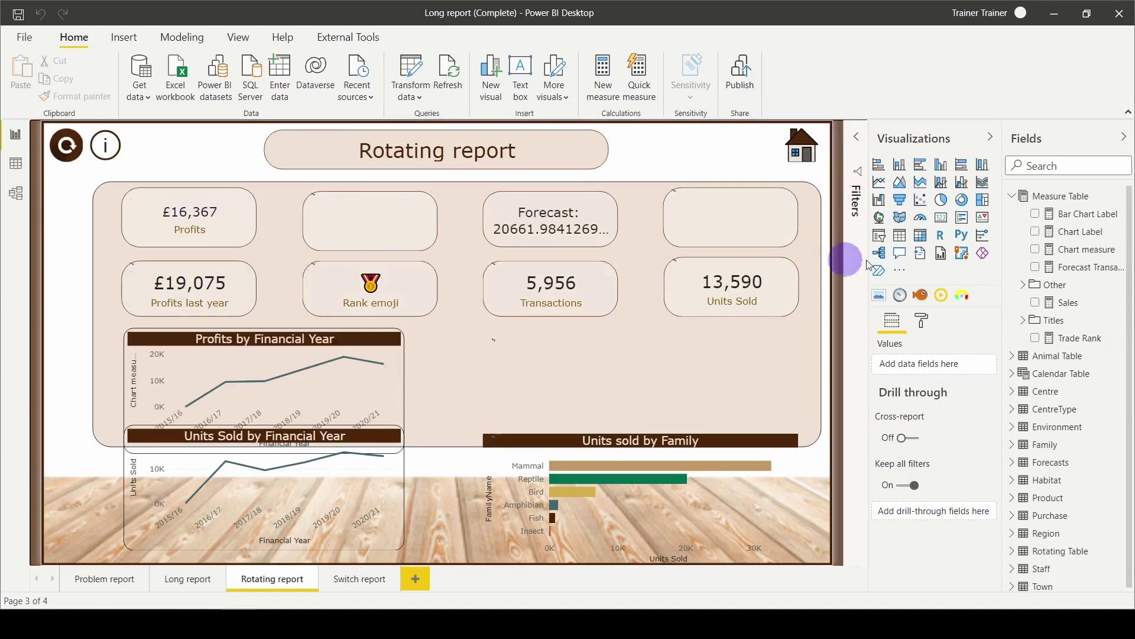
Create a new measure in Measure Table from its context menu.
{"action": "right_click", "coordinate": [1035, 201]}
{"action": "key", "text": "Escape"}
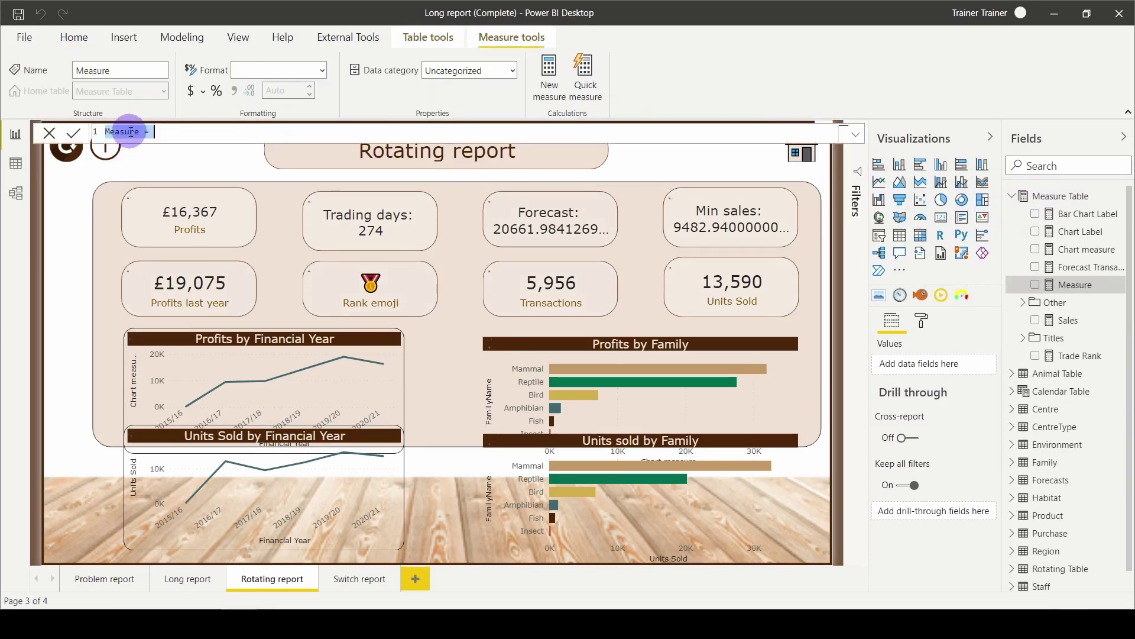
Write Swap Profits = IF(SELECTEDVALUE('Rotating Table'[Rotating],1)=1, [Profits], [Profits last year]).
{"action": "type", "text": "Swa"}
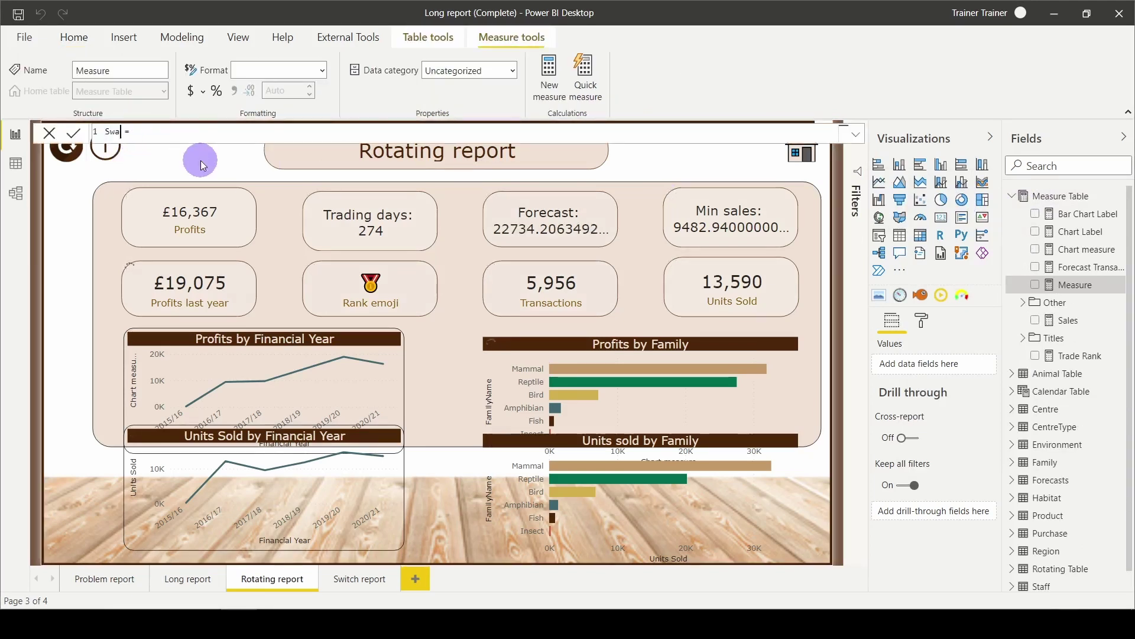
{"action": "type", "text": "p Profits"}
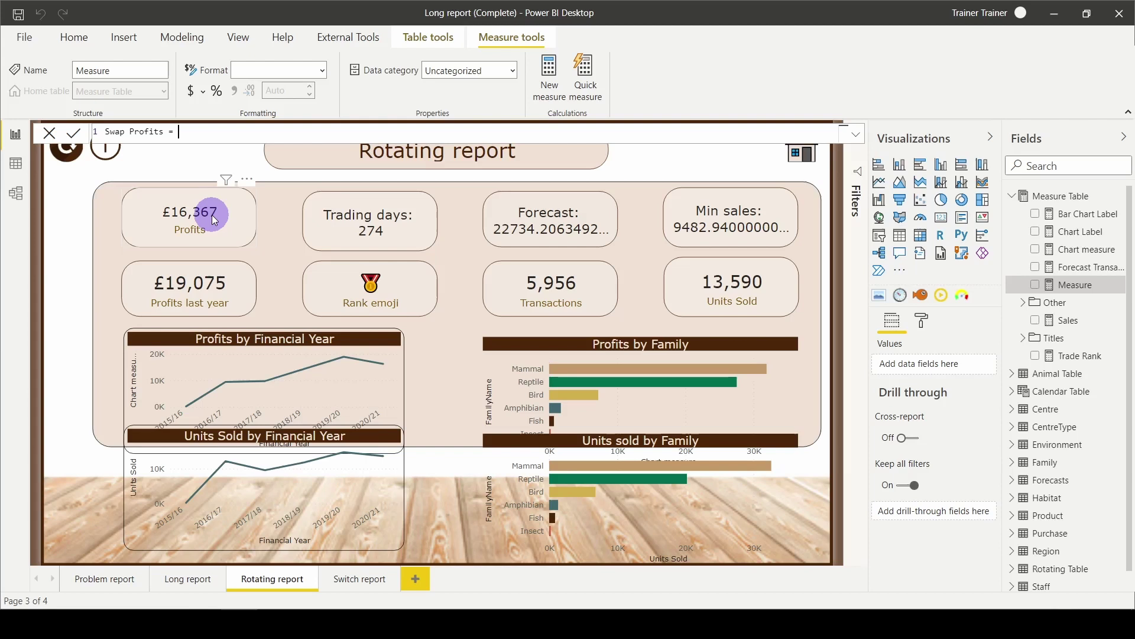
{"action": "type", "text": "IF("}
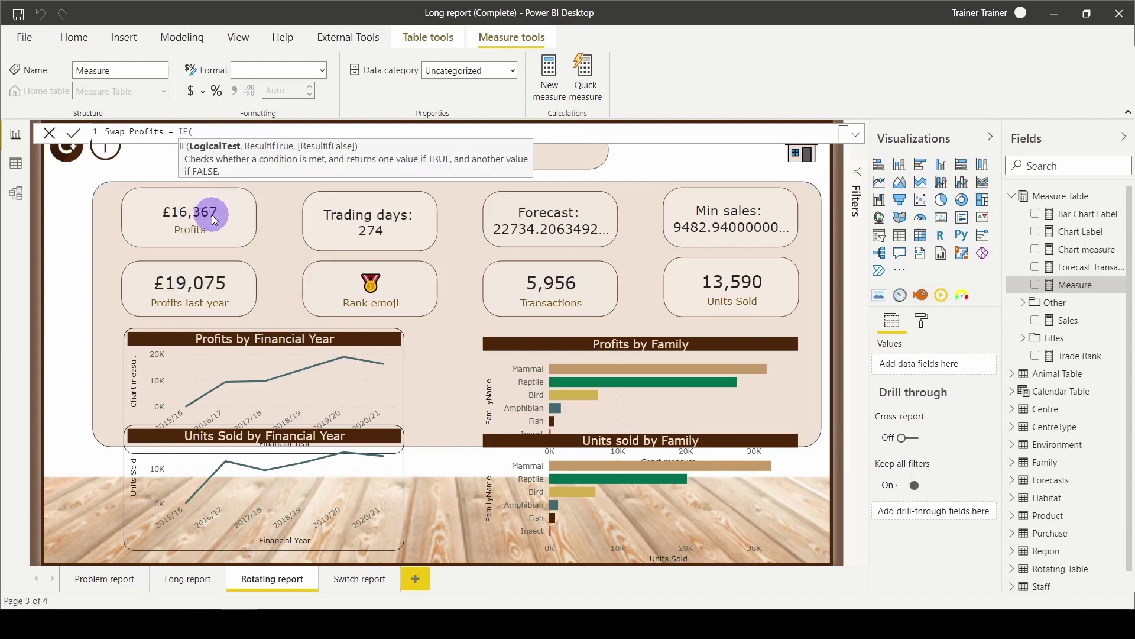
{"action": "type", "text": "SEL"}
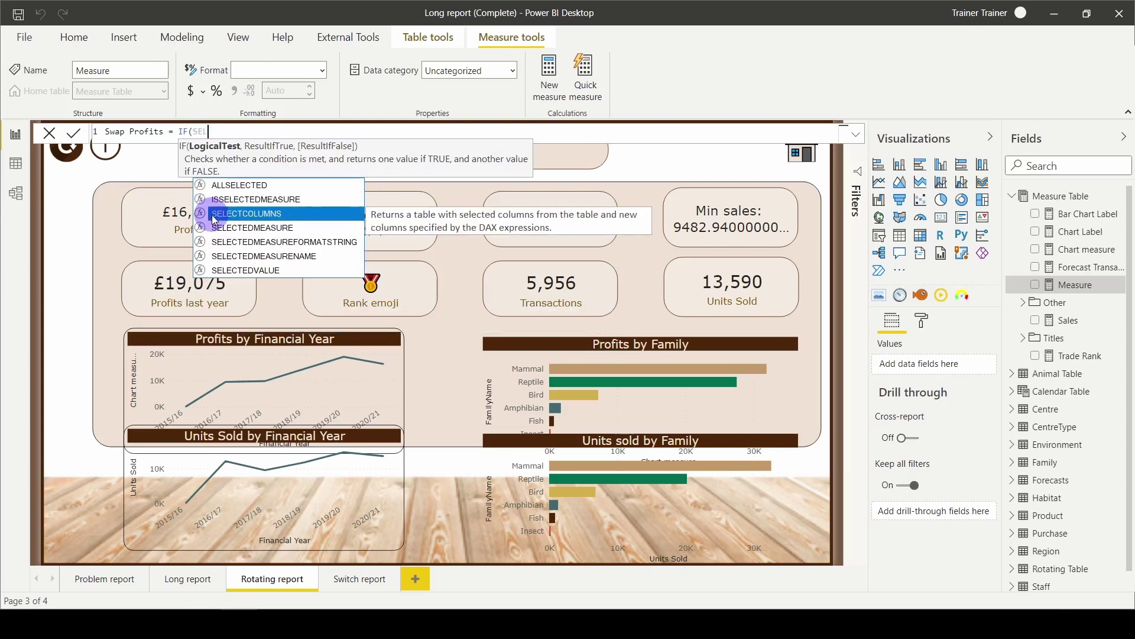
{"action": "key", "text": "Down"}
{"action": "key", "text": "Down"}
{"action": "key", "text": "Down"}
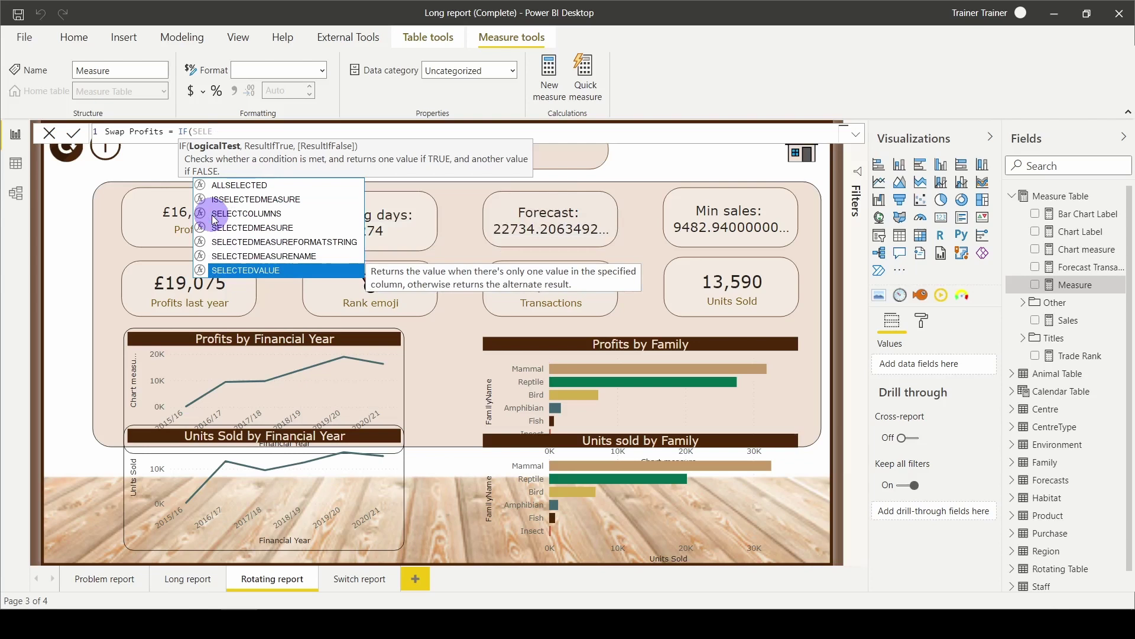
{"action": "key", "text": "Tab"}
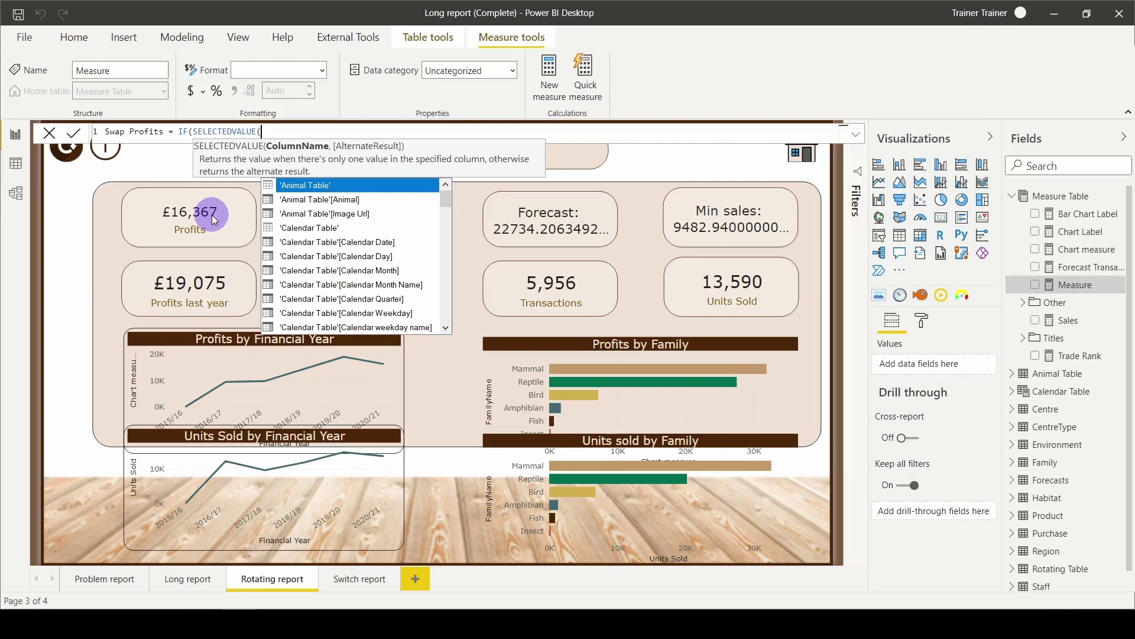
{"action": "type", "text": "rot"}
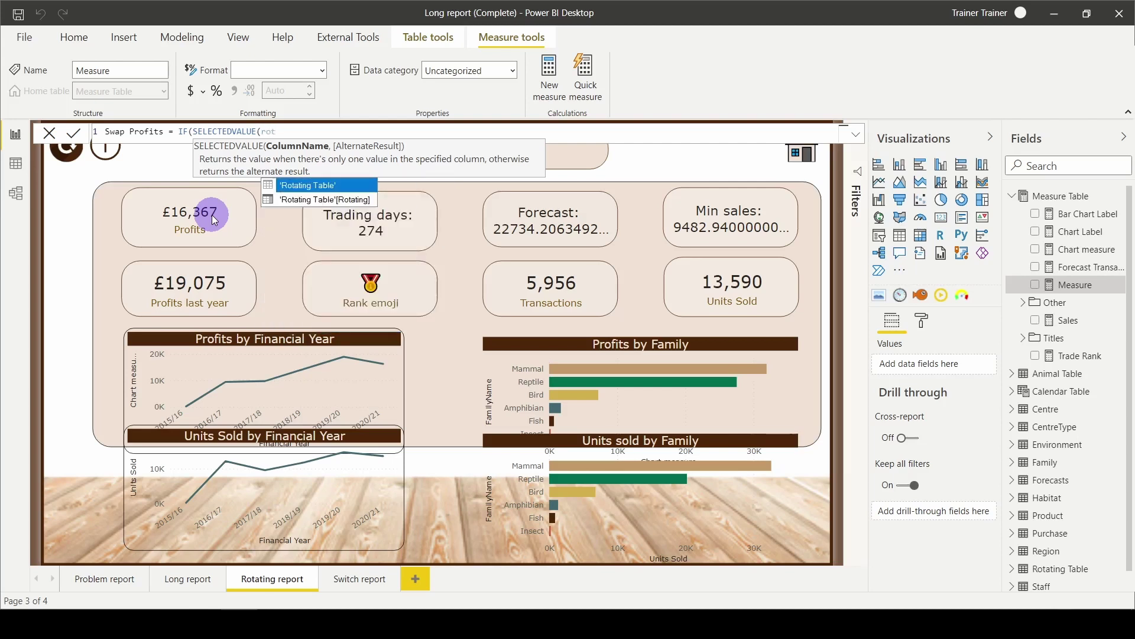
{"action": "key", "text": "Down"}
{"action": "key", "text": "Tab"}
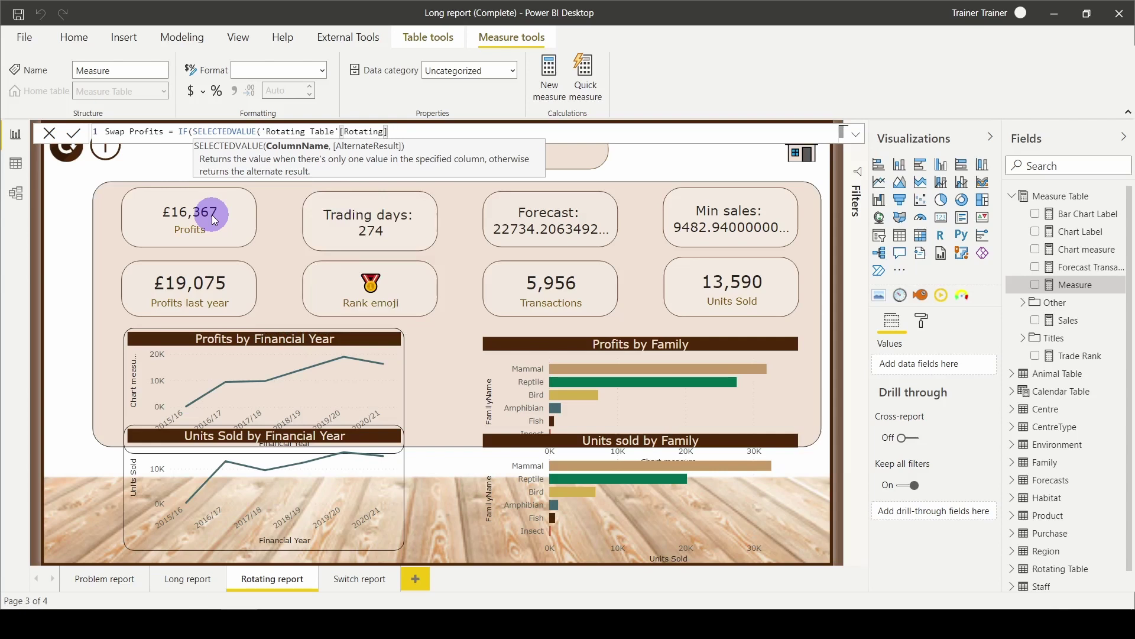
{"action": "type", "text": ","}
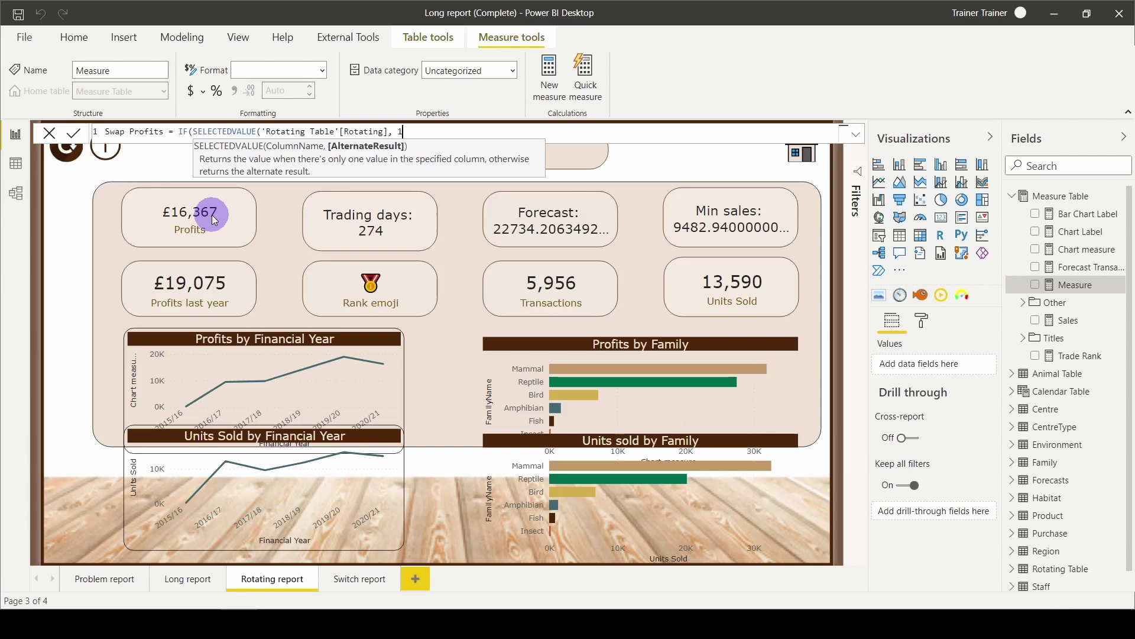
{"action": "type", "text": " 1)"}
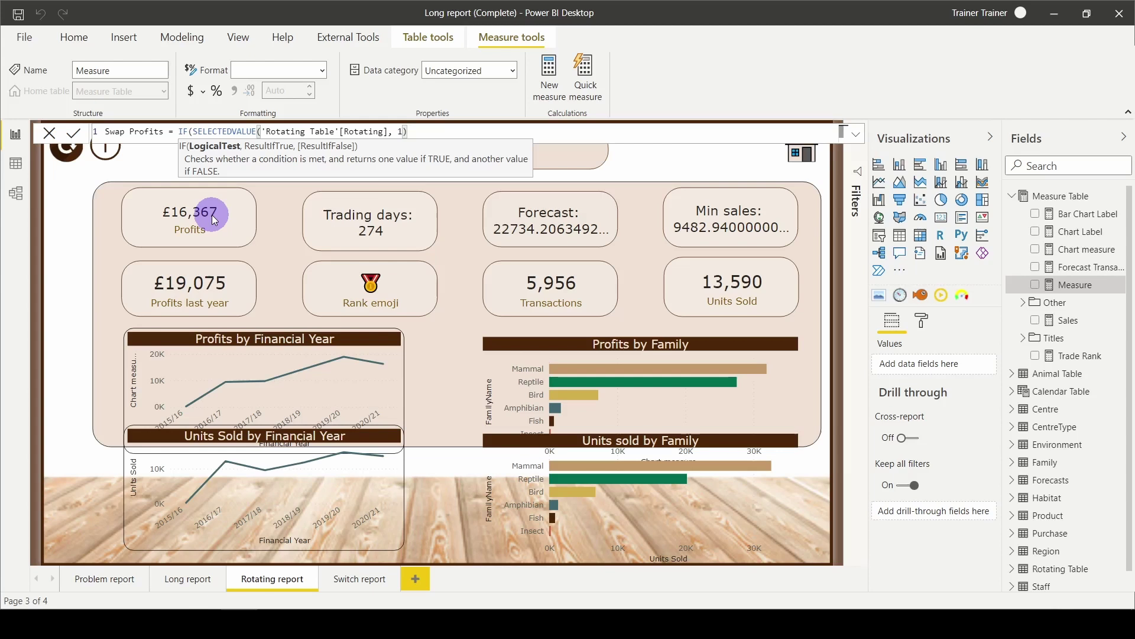
{"action": "type", "text": " ="}
{"action": "type", "text": "1,"}
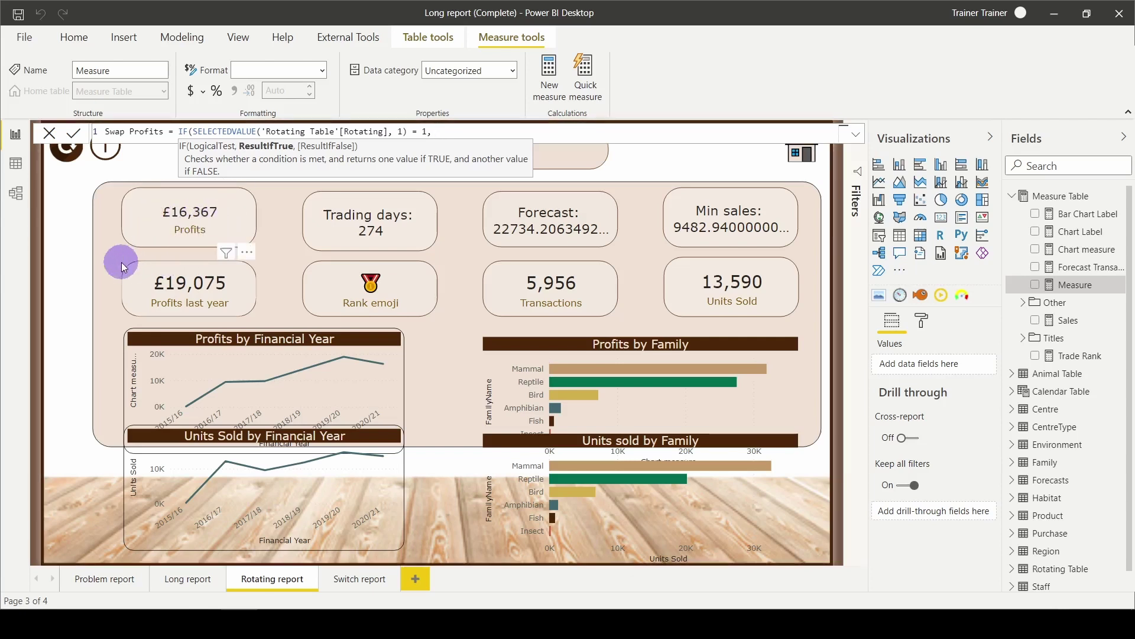
{"action": "type", "text": "[Profits"}
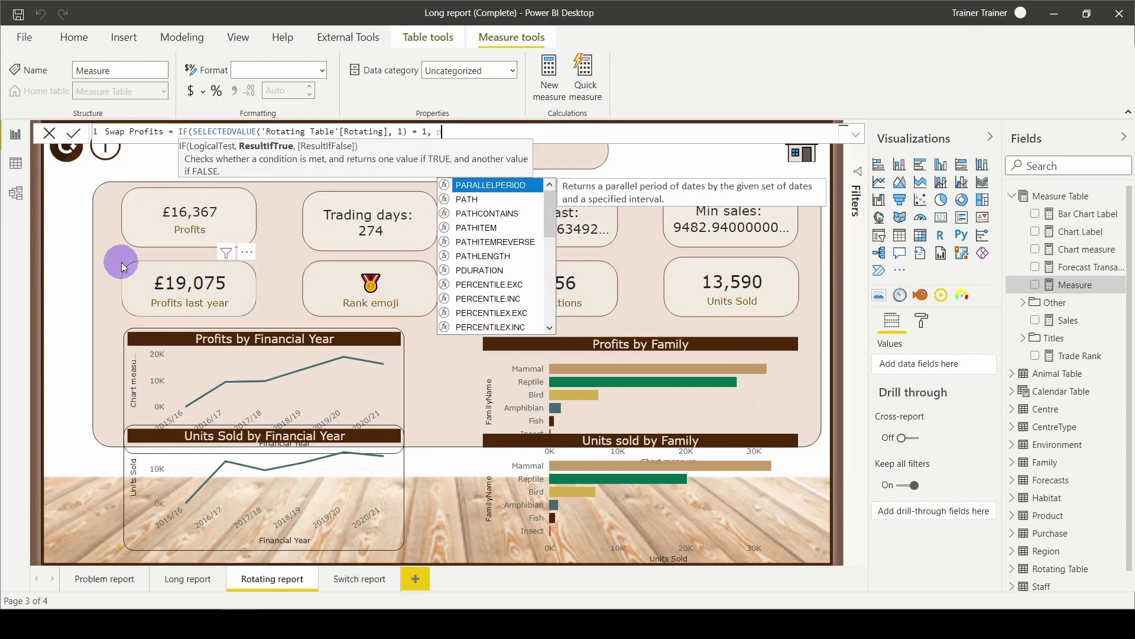
{"action": "type", "text": "]"}
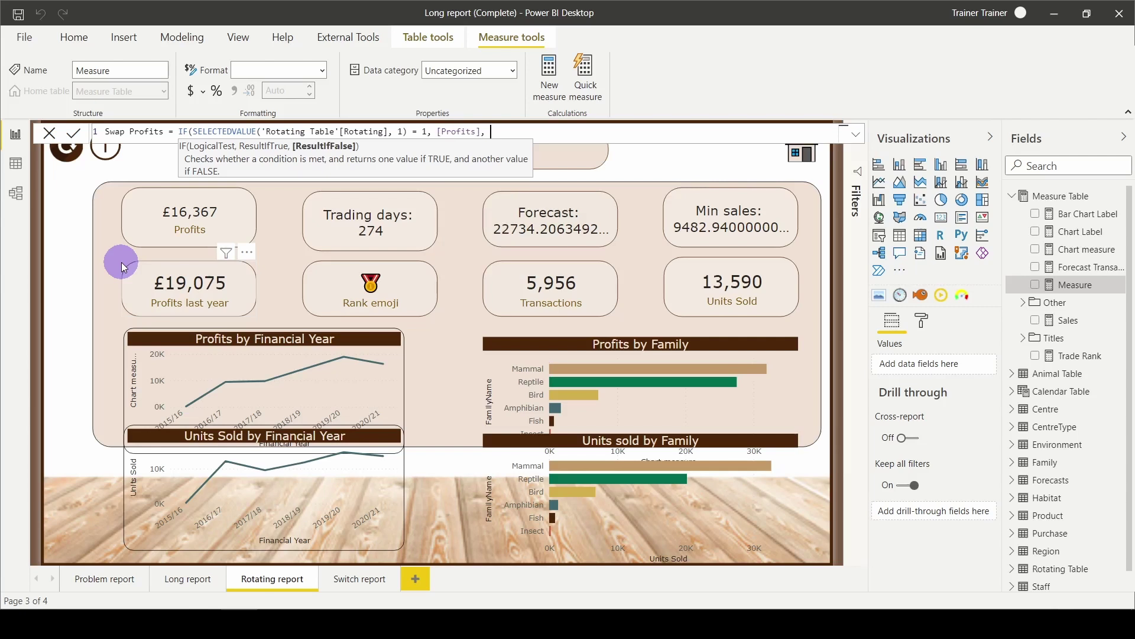
{"action": "type", "text": ", Profi"}
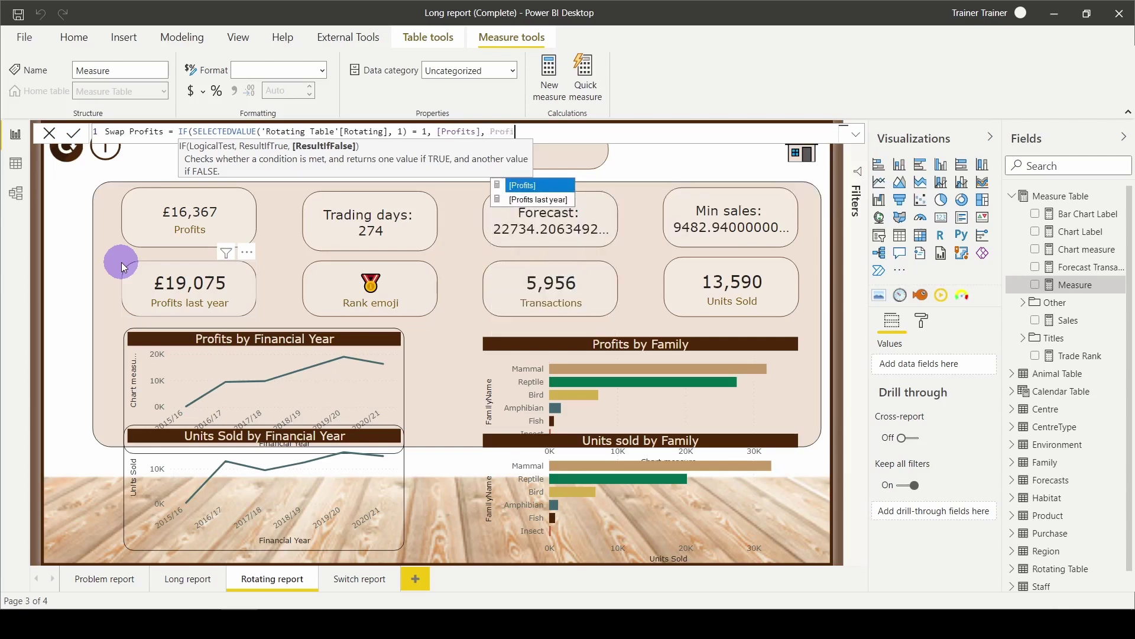
{"action": "key", "text": "Down"}
{"action": "key", "text": "Tab"}
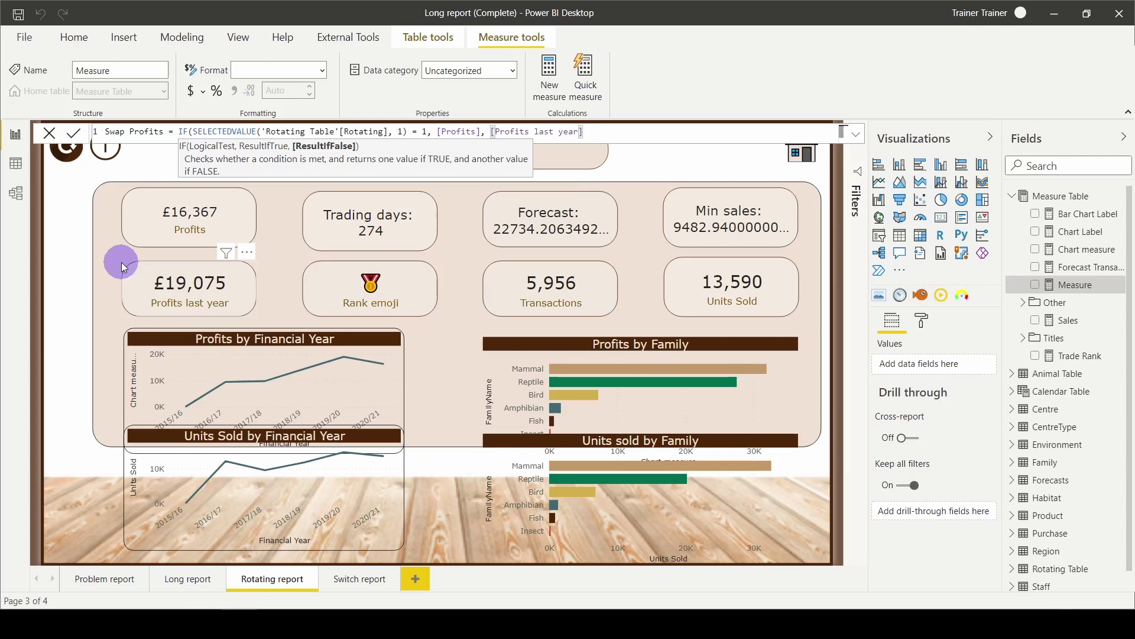
{"action": "type", "text": ")"}
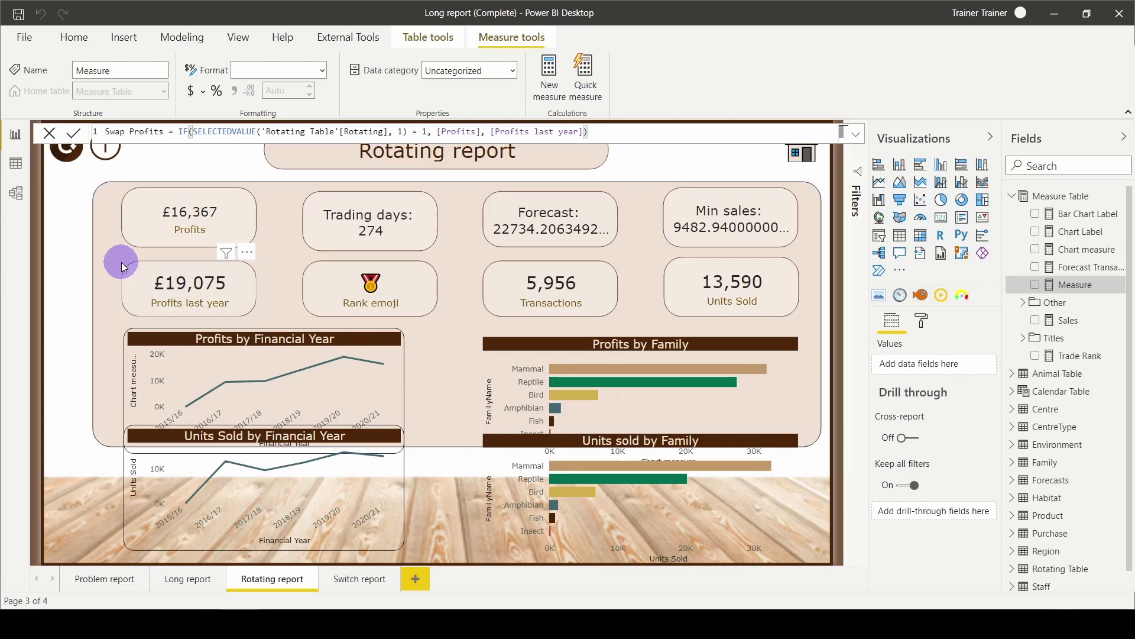
Prefix the results with "Profits: " and "Profits last year" labels and commit the measure.
{"action": "left_click", "coordinate": [436, 131]}
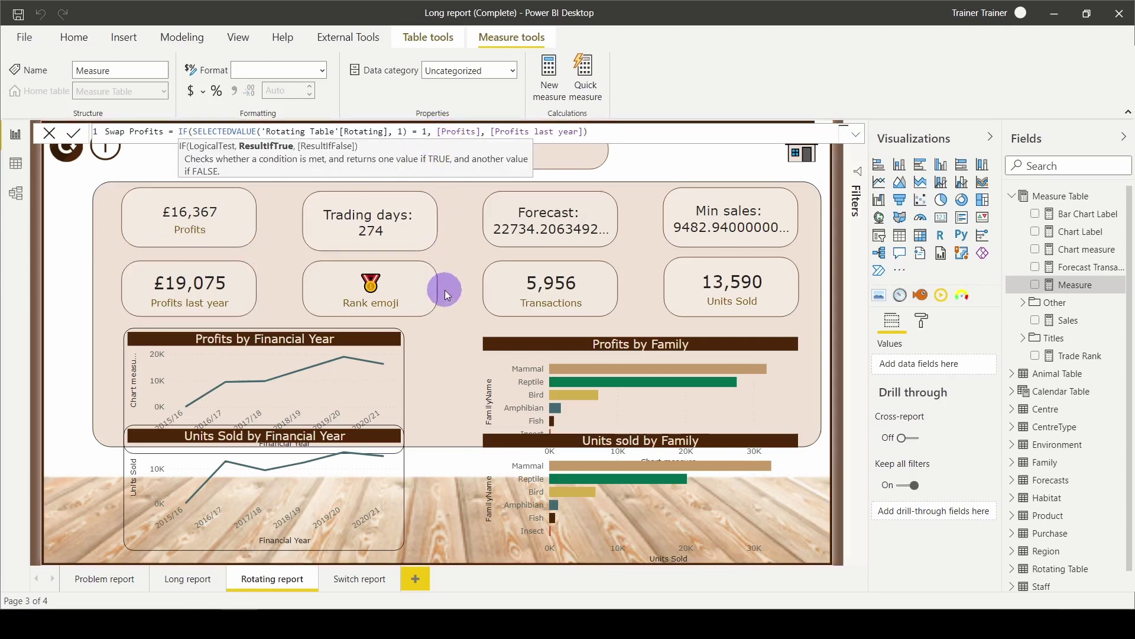
{"action": "type", "text": "\"P"}
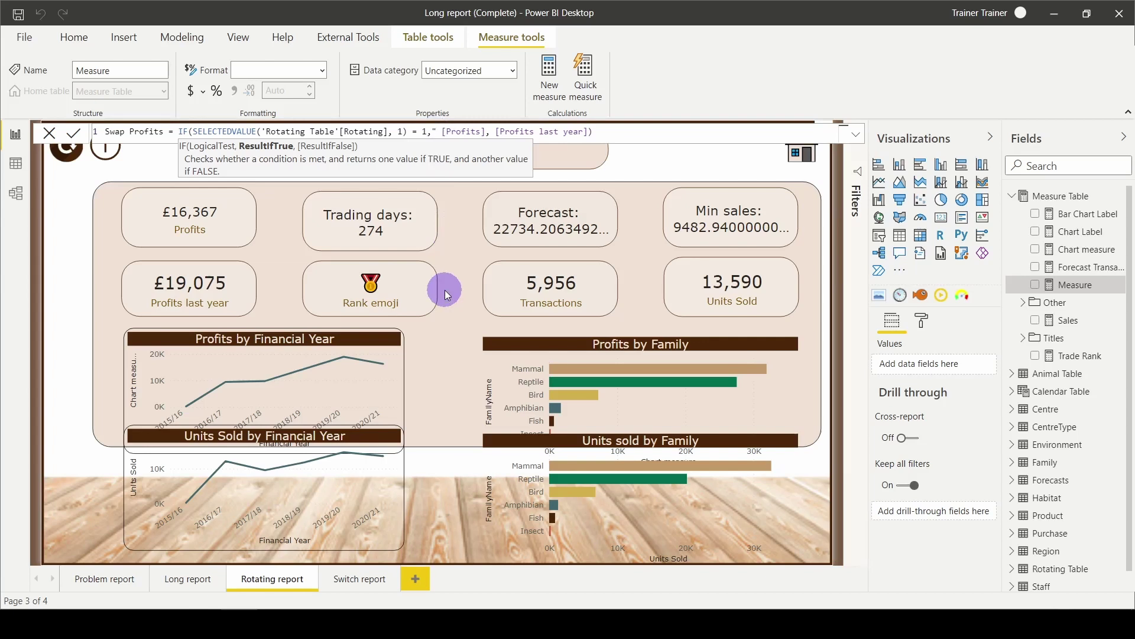
{"action": "type", "text": "rofits:"}
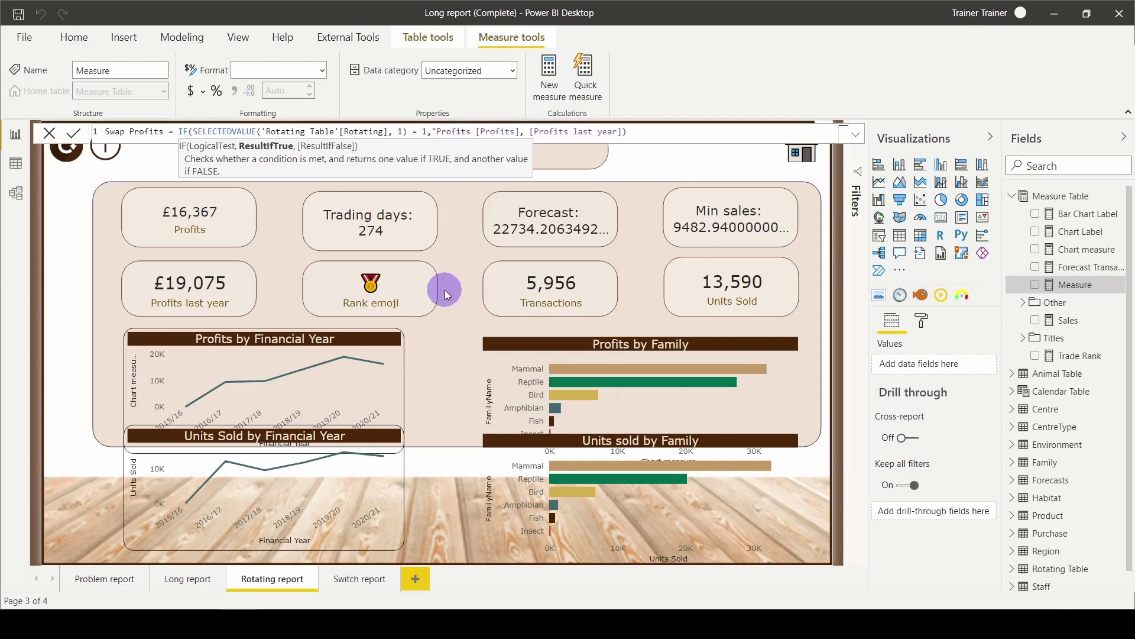
{"action": "type", "text": " \""}
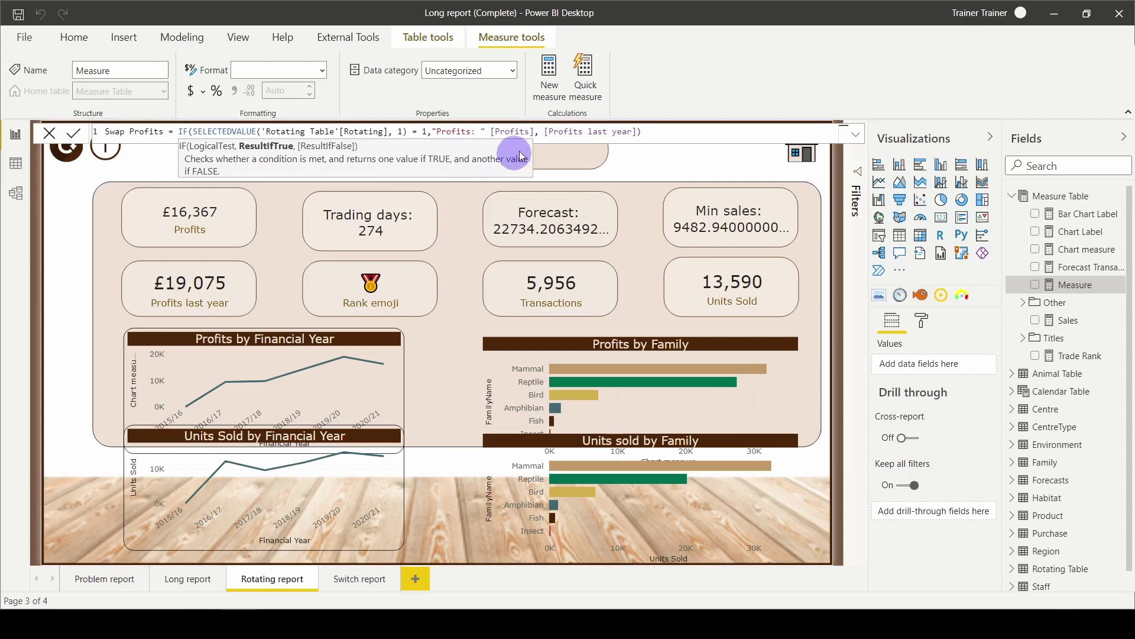
{"action": "left_click", "coordinate": [541, 131]}
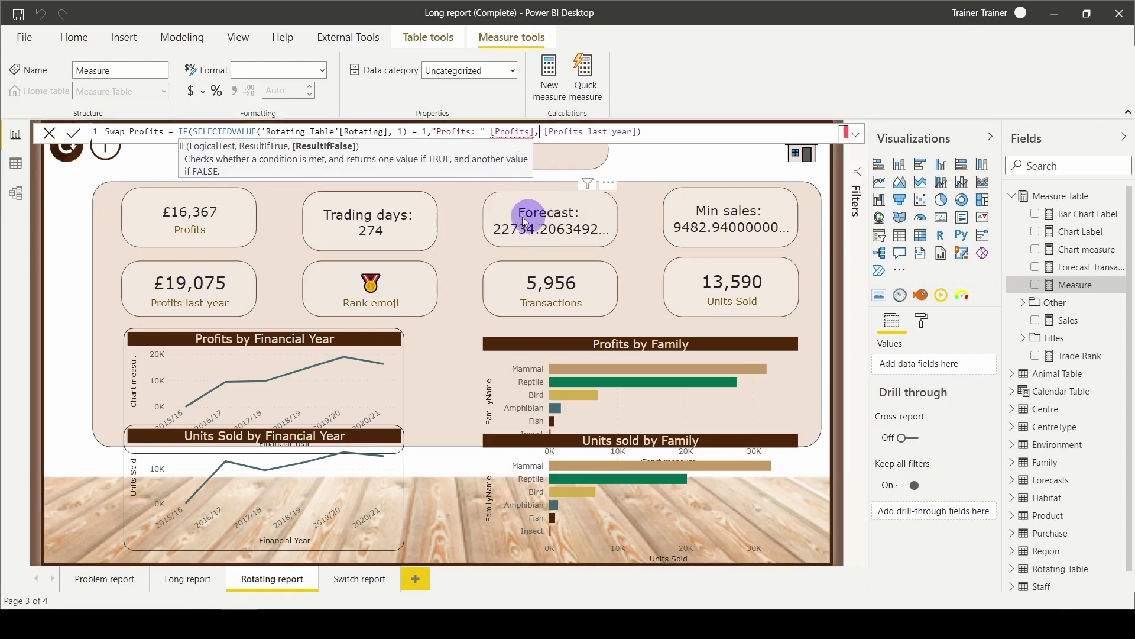
{"action": "left_click", "coordinate": [495, 135]}
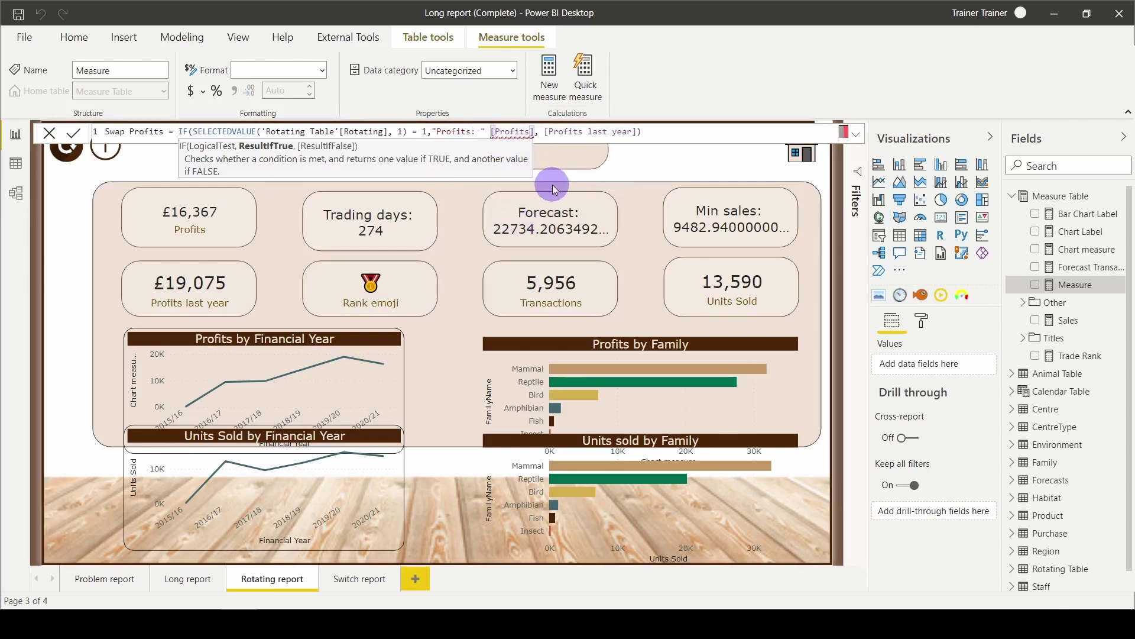
{"action": "type", "text": "&"}
{"action": "left_click", "coordinate": [544, 133]}
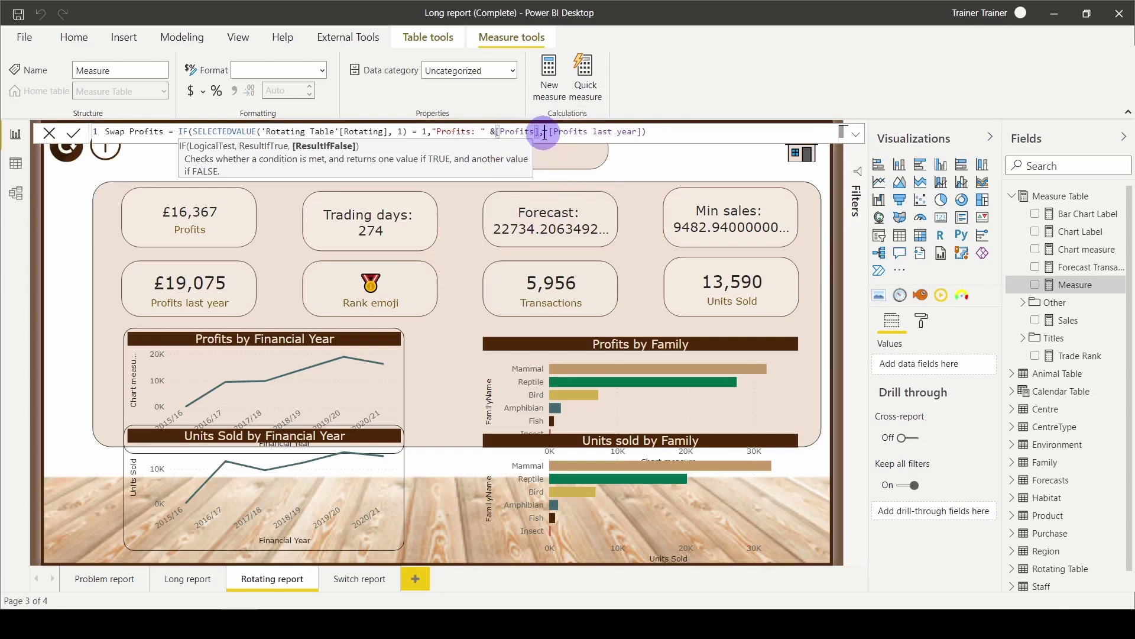
{"action": "type", "text": "\"Profi"}
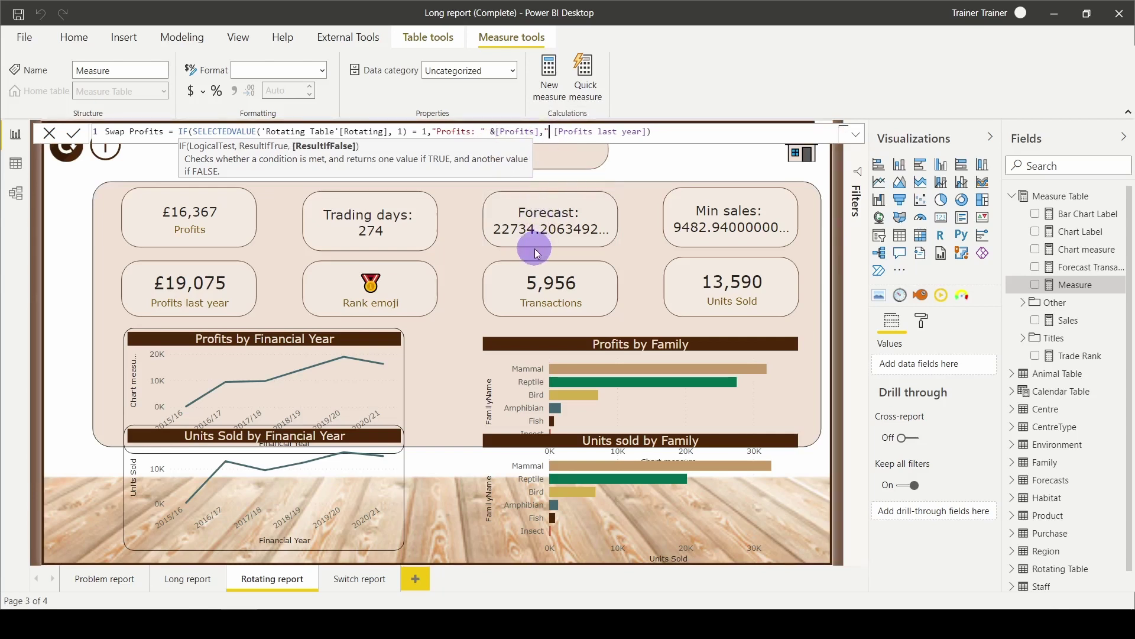
{"action": "type", "text": "ts last ye"}
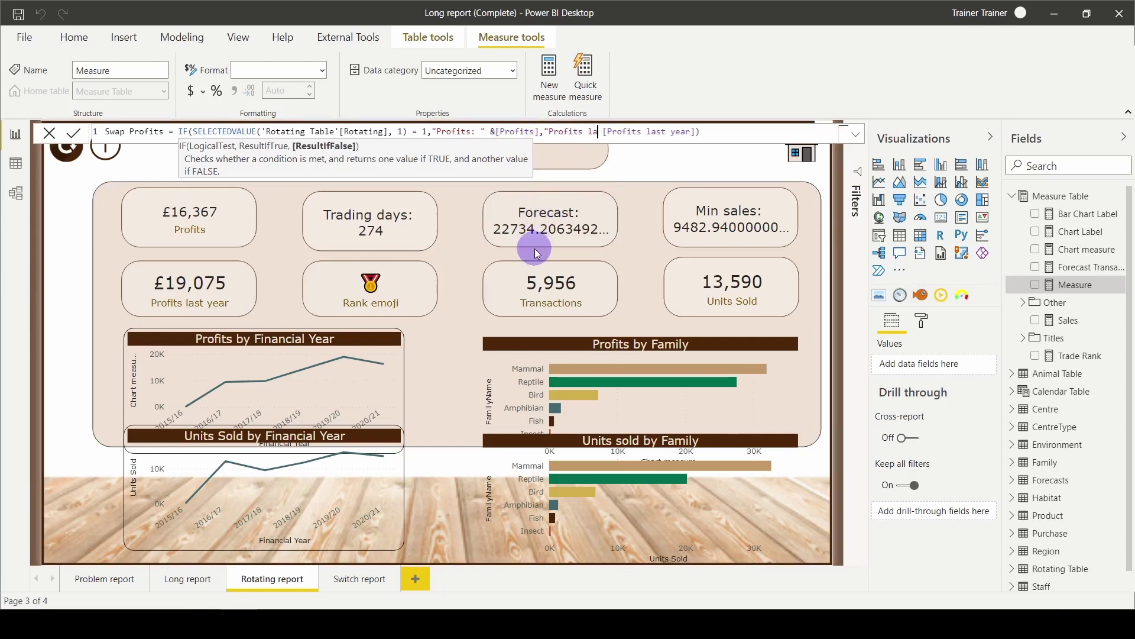
{"action": "type", "text": "ar\"&"}
{"action": "key", "text": "Return"}
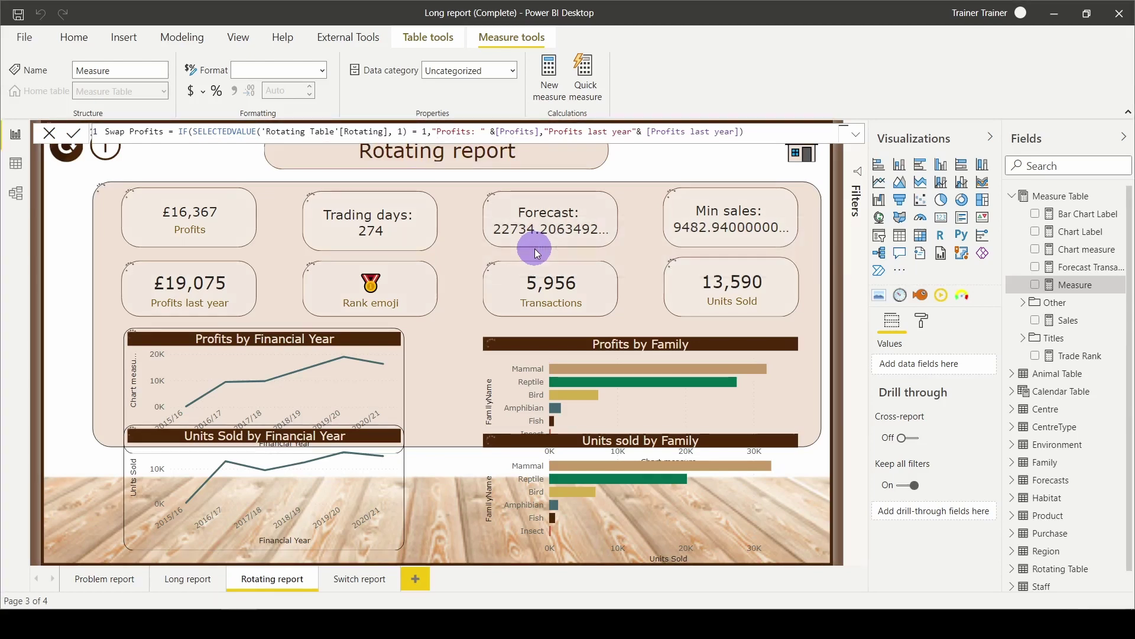
Replace Profits with Swap Profits on the first card and turn its category label off.
{"action": "left_click", "coordinate": [232, 230]}
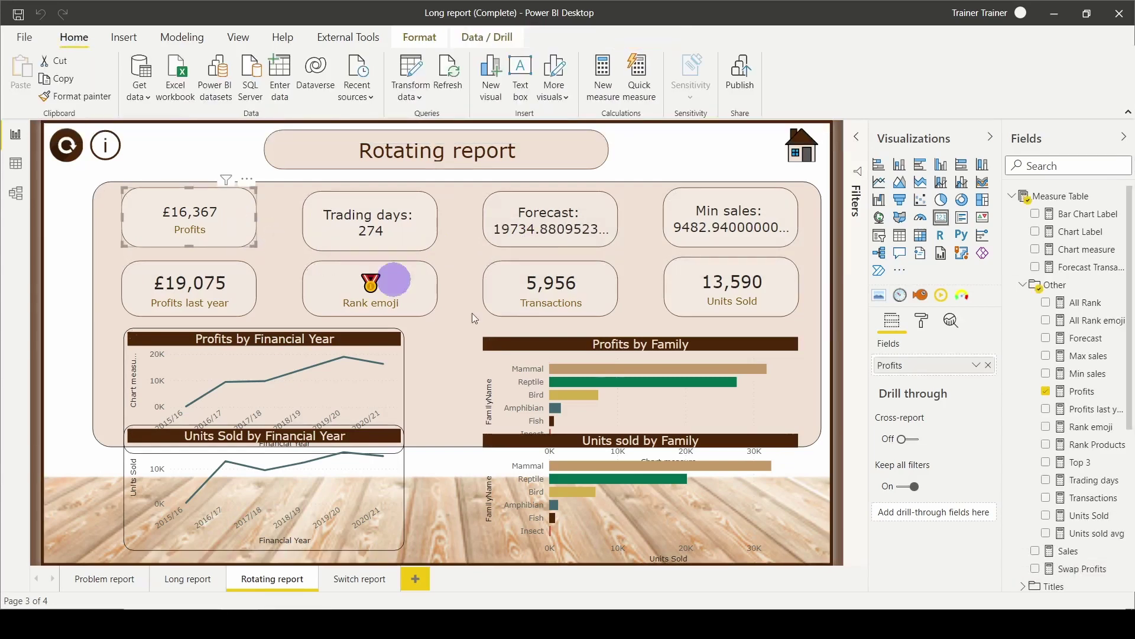
{"action": "left_click", "coordinate": [987, 367]}
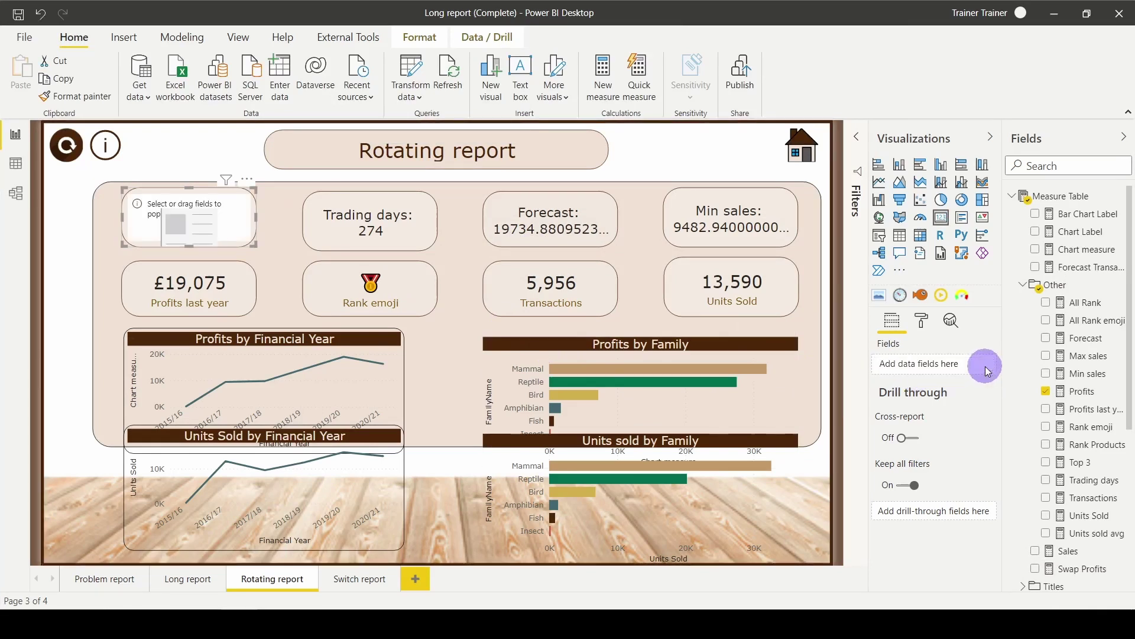
{"action": "left_click", "coordinate": [1024, 286]}
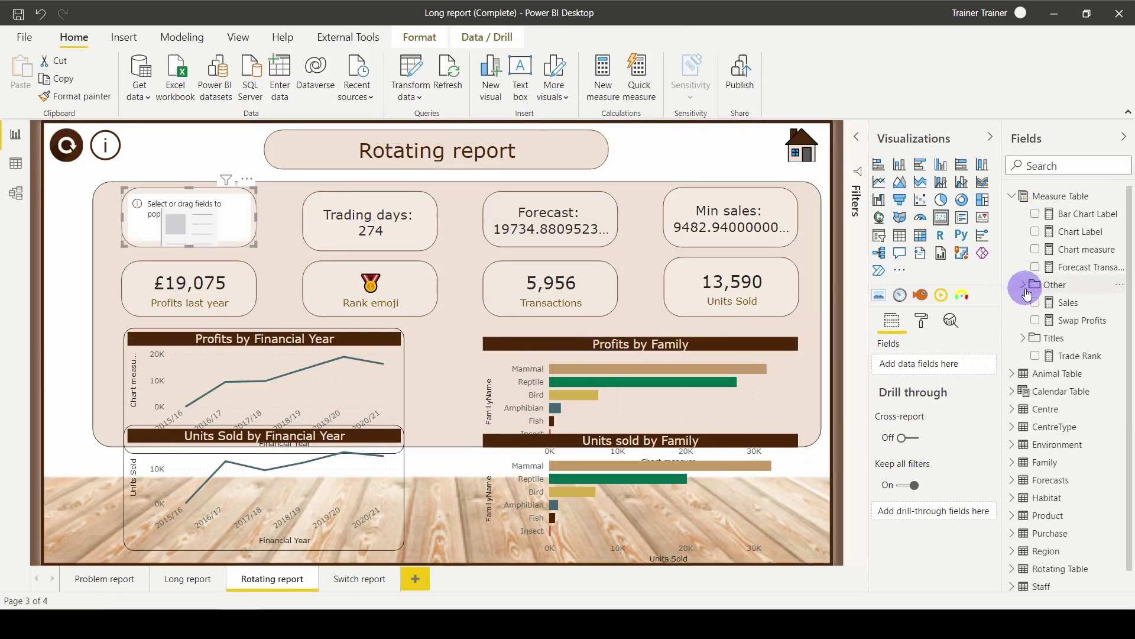
{"action": "left_click", "coordinate": [1036, 322]}
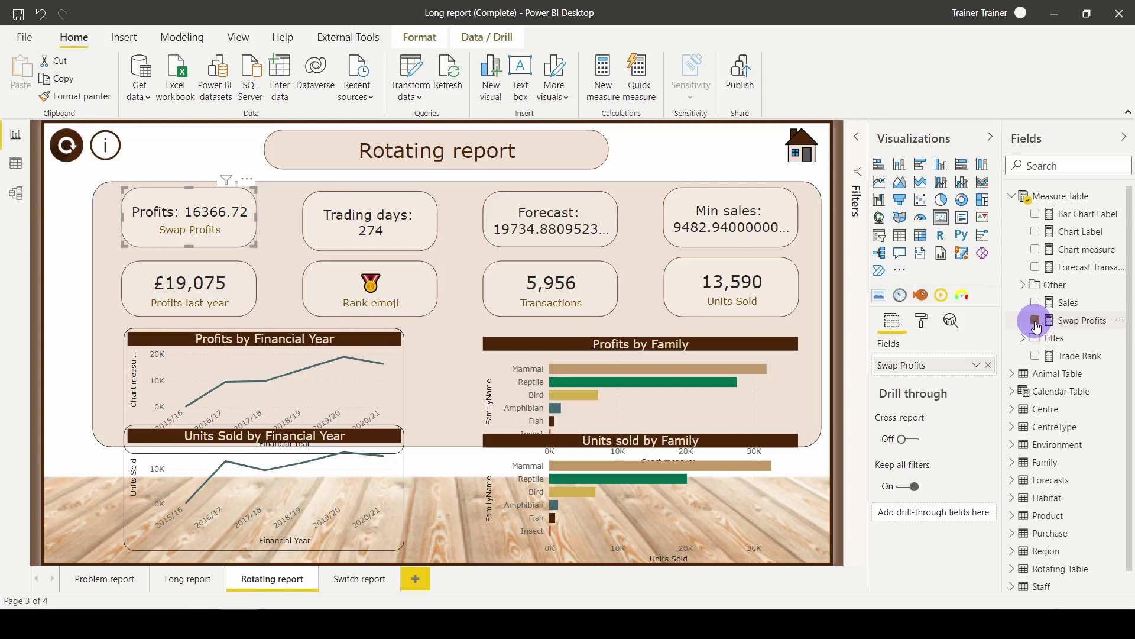
{"action": "left_click", "coordinate": [923, 320]}
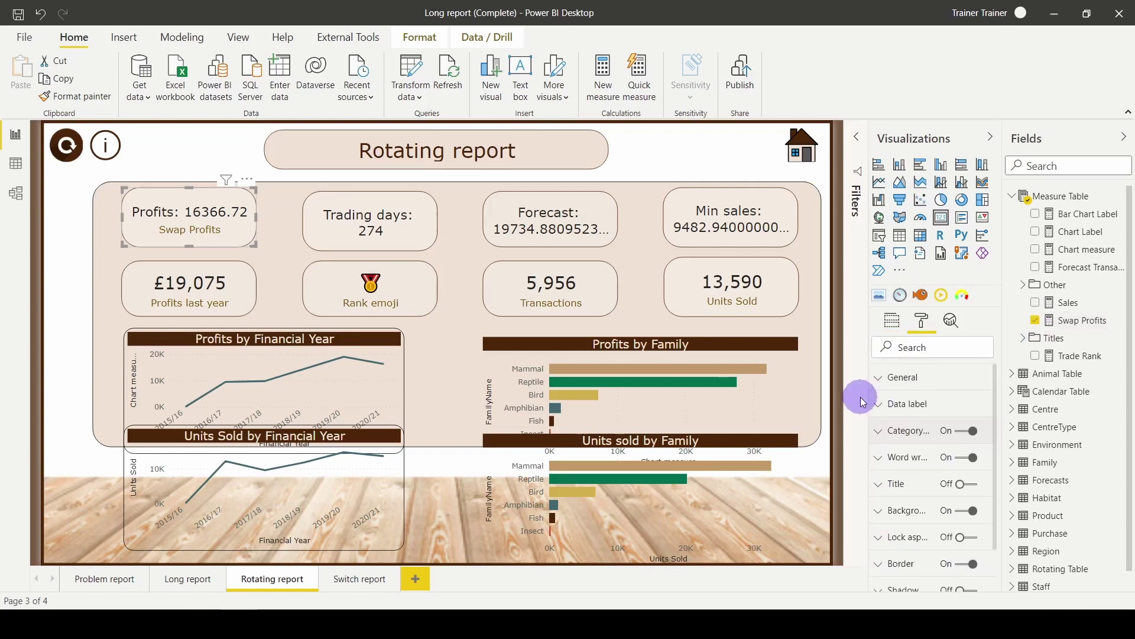
{"action": "left_click", "coordinate": [892, 321]}
{"action": "left_click", "coordinate": [921, 321]}
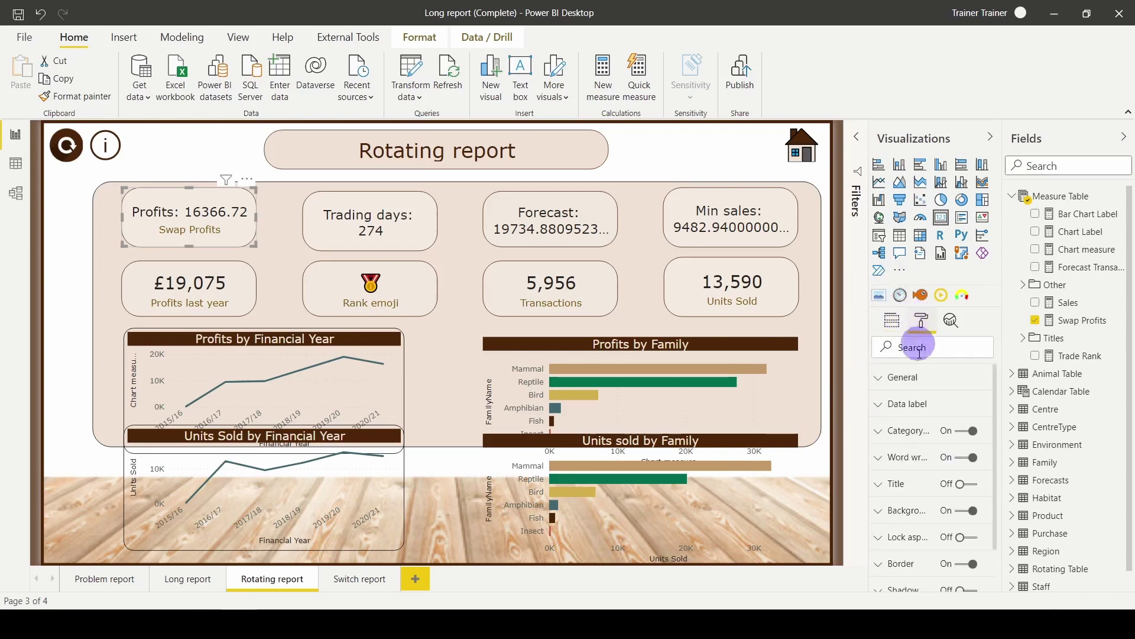
{"action": "left_click", "coordinate": [975, 436]}
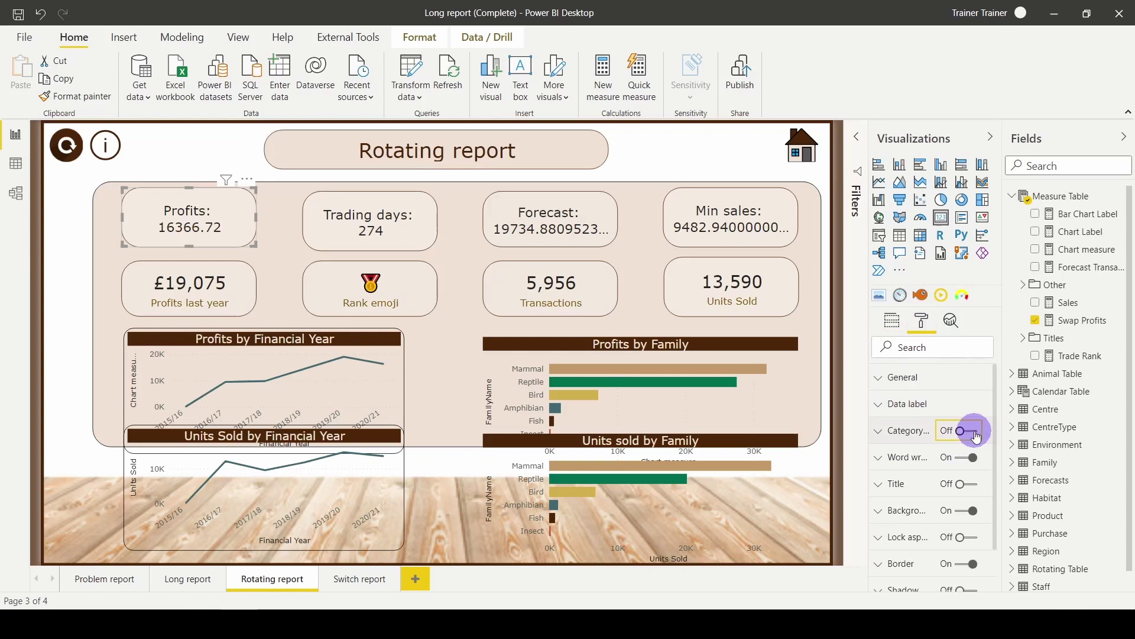
Delete the Profits last year, Rank, Transactions and Units Sold cards plus the Units sold by Family chart.
{"action": "left_click", "coordinate": [896, 325]}
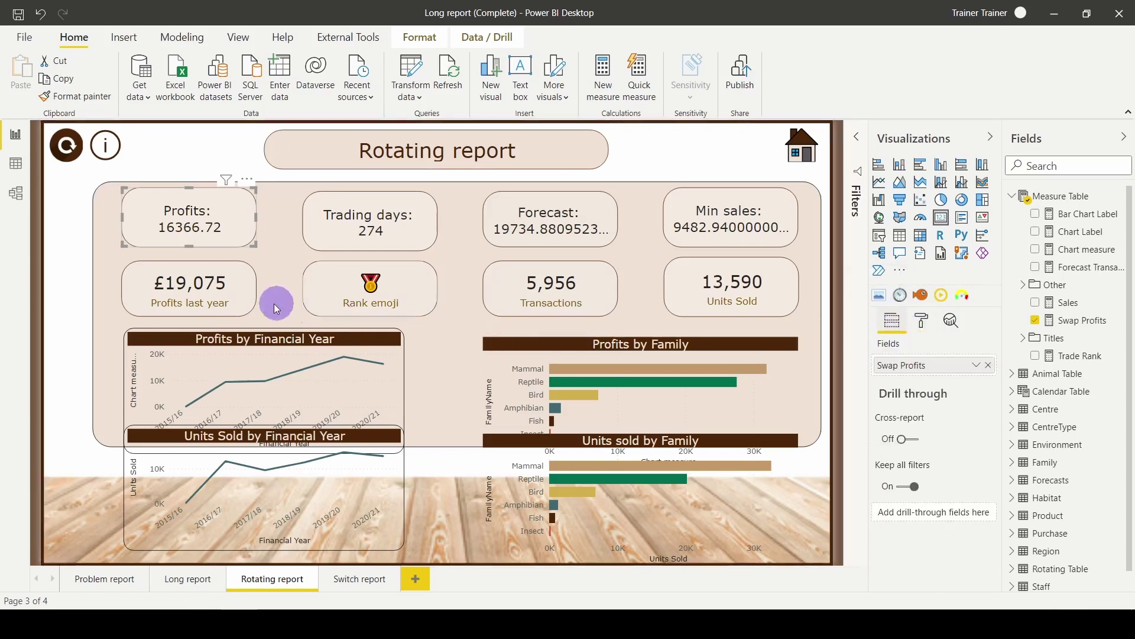
{"action": "left_click", "coordinate": [228, 300]}
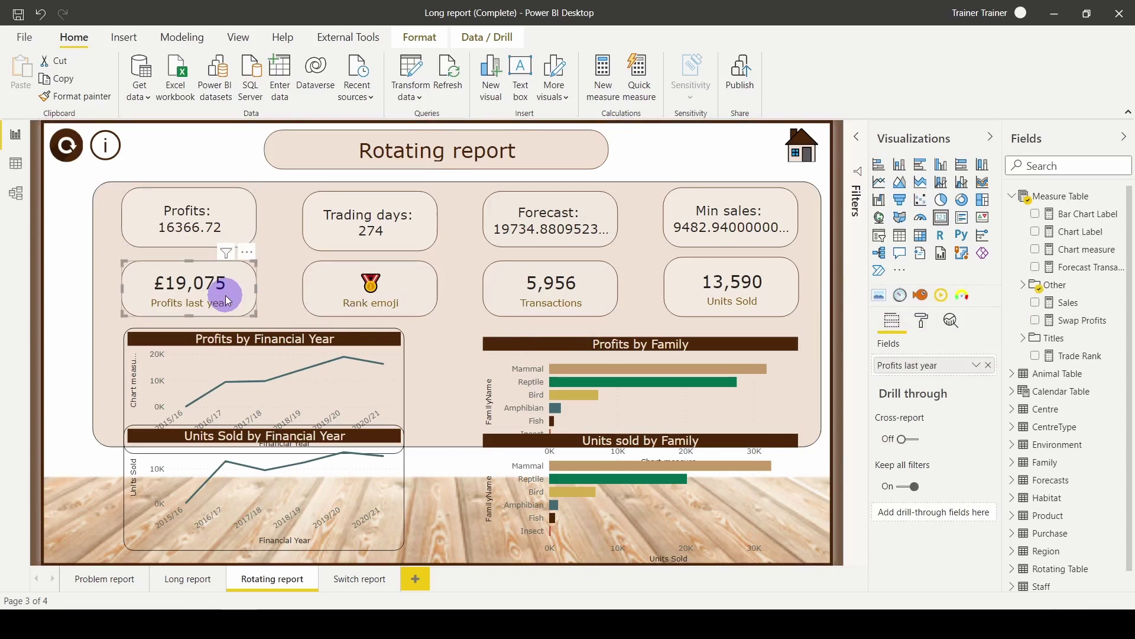
{"action": "left_click", "coordinate": [338, 293], "text": "ctrl"}
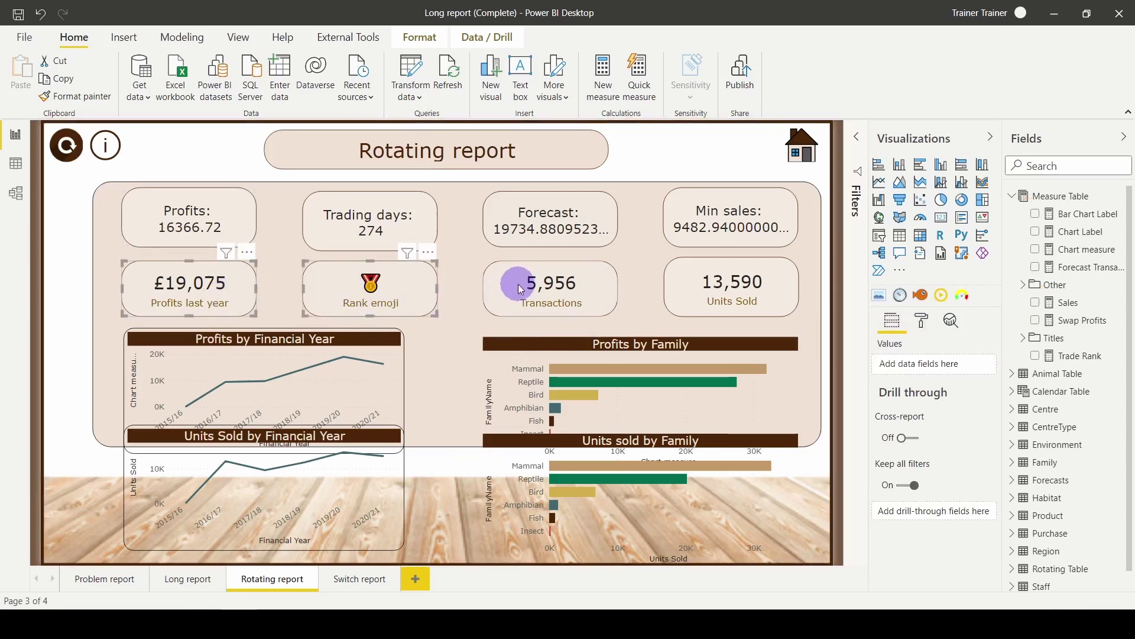
{"action": "left_click", "coordinate": [520, 289], "text": "ctrl"}
{"action": "left_click", "coordinate": [697, 284], "text": "ctrl"}
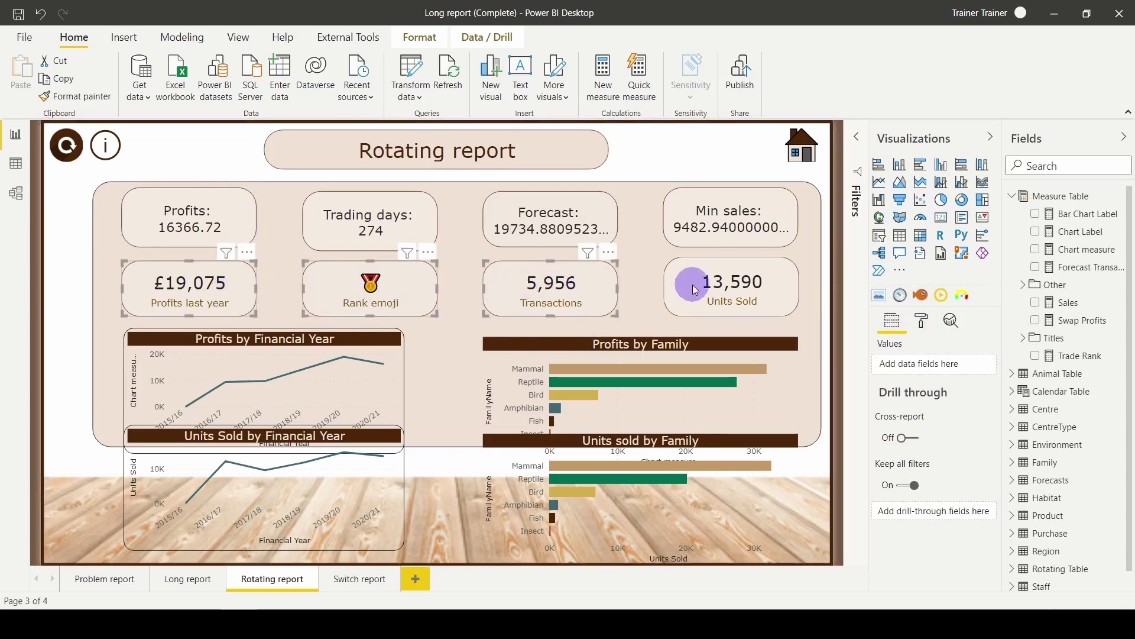
{"action": "left_click", "coordinate": [552, 515], "text": "ctrl"}
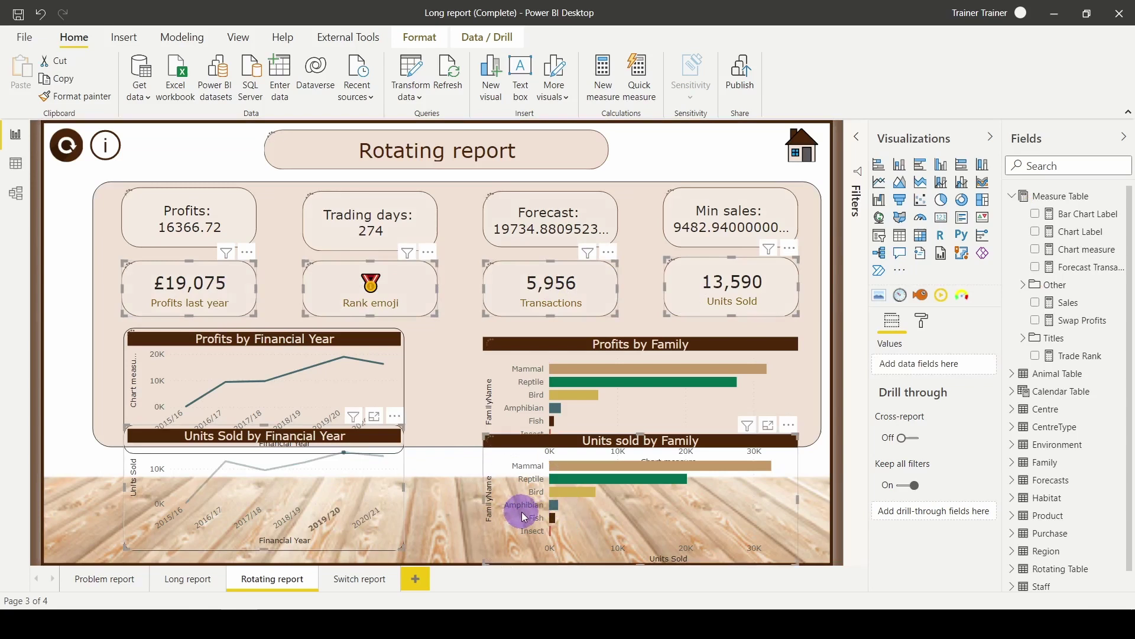
{"action": "key", "text": "Delete"}
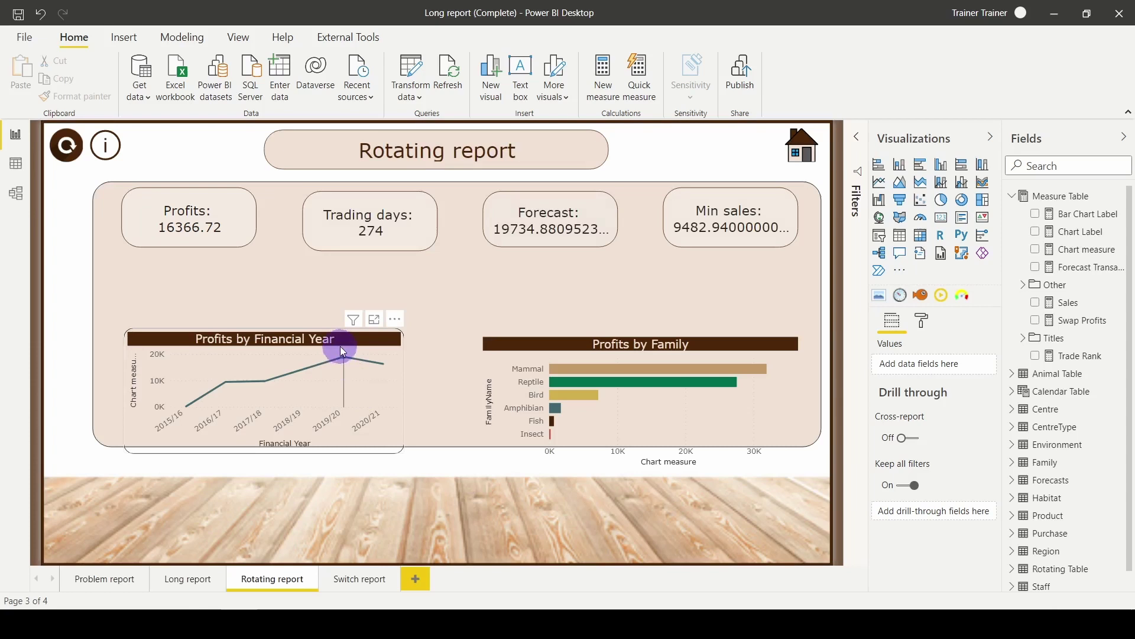
Move the Profits by Financial Year and Profits by Family charts up and enlarge them.
{"action": "left_click_drag", "start_coordinate": [340, 346], "coordinate": [348, 327]}
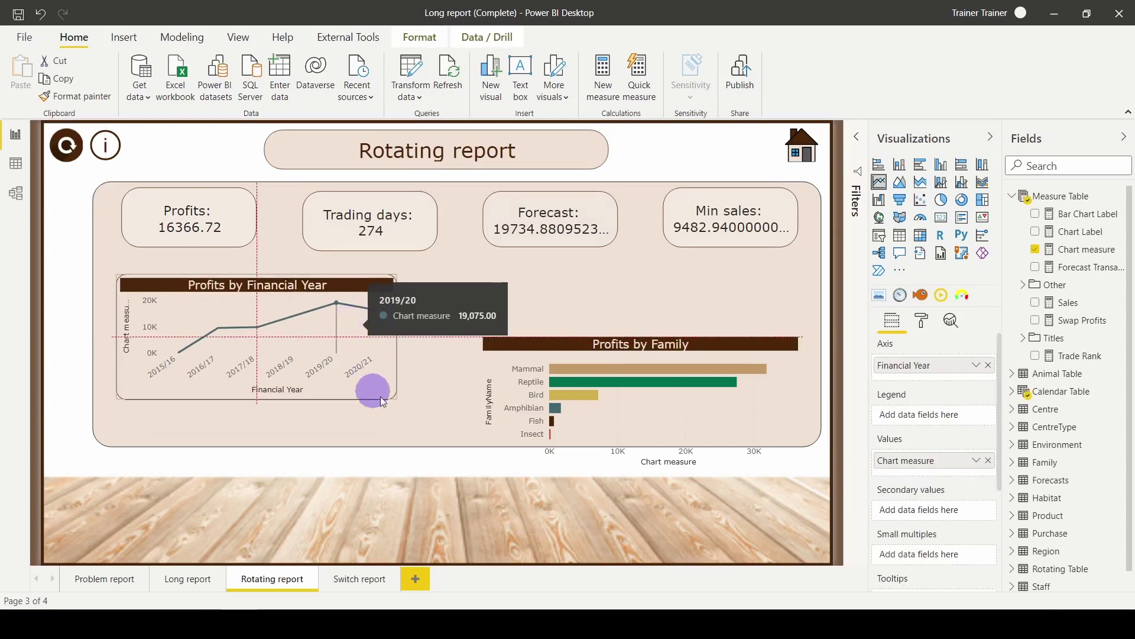
{"action": "left_click_drag", "start_coordinate": [395, 401], "coordinate": [439, 434]}
{"action": "left_click_drag", "start_coordinate": [673, 382], "coordinate": [669, 365]}
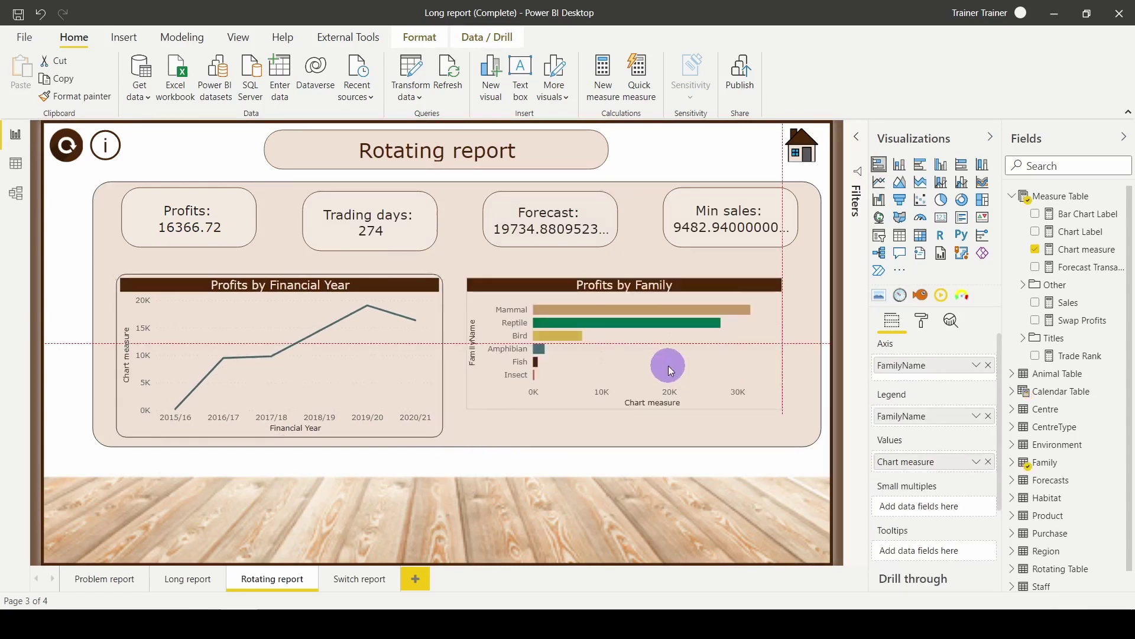
{"action": "left_click_drag", "start_coordinate": [781, 405], "coordinate": [794, 427]}
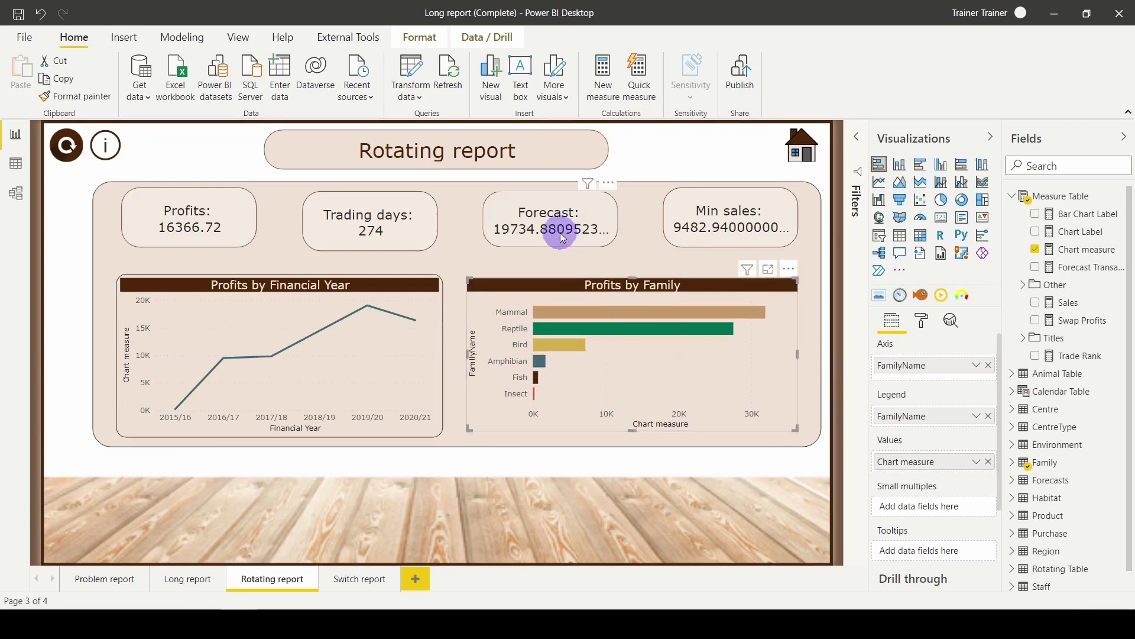
{"action": "left_click", "coordinate": [566, 233]}
{"action": "left_click", "coordinate": [1074, 266]}
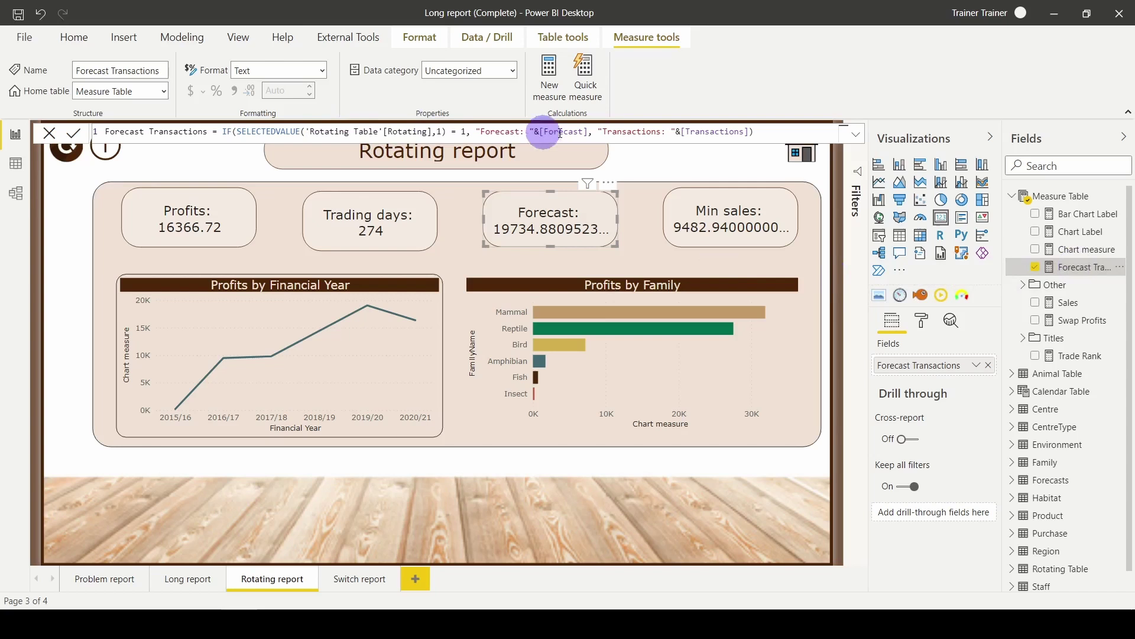
{"action": "left_click", "coordinate": [406, 357]}
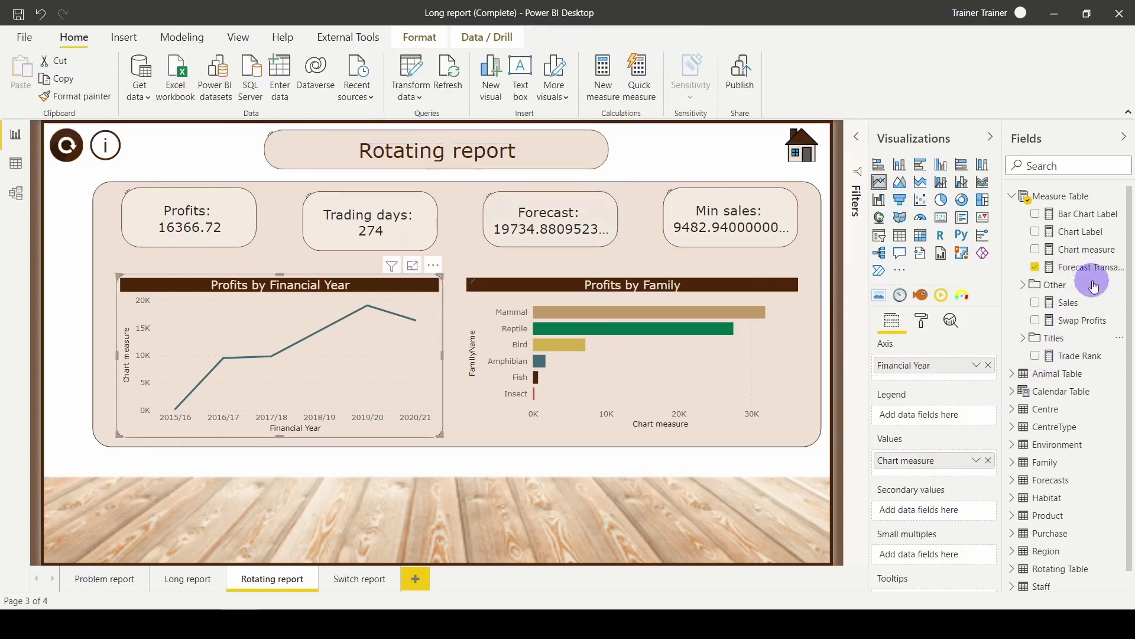
{"action": "left_click", "coordinate": [1068, 250]}
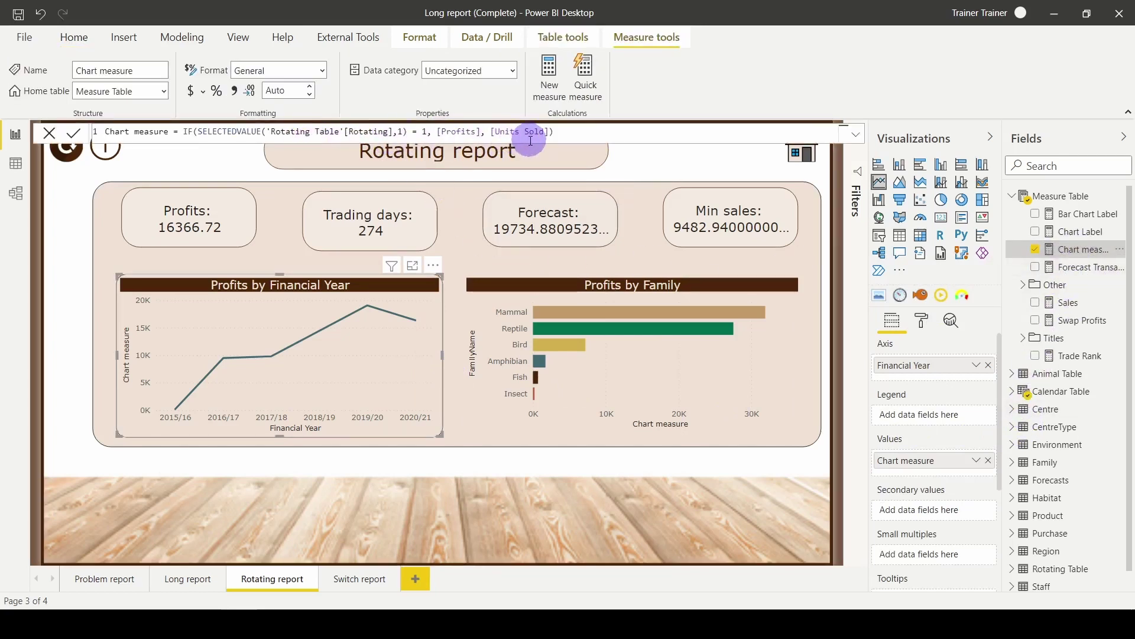
{"action": "left_click", "coordinate": [850, 360]}
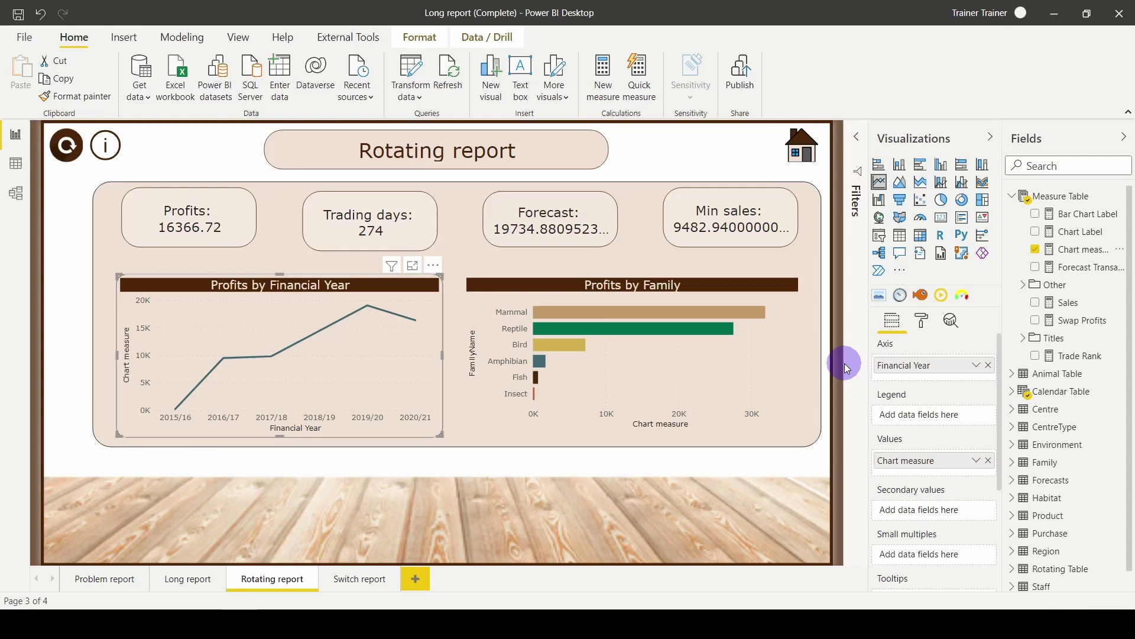
{"action": "left_click", "coordinate": [842, 363]}
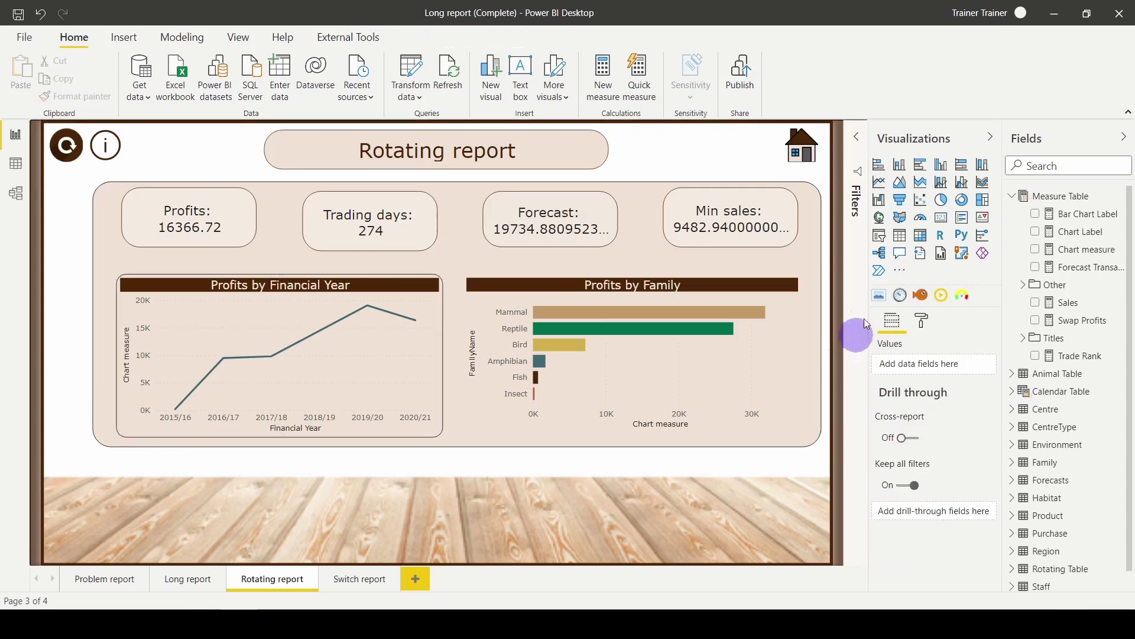
Add a slicer on Rotating Table's Rotating field, resize it below the charts, and make it a list.
{"action": "left_click", "coordinate": [882, 243]}
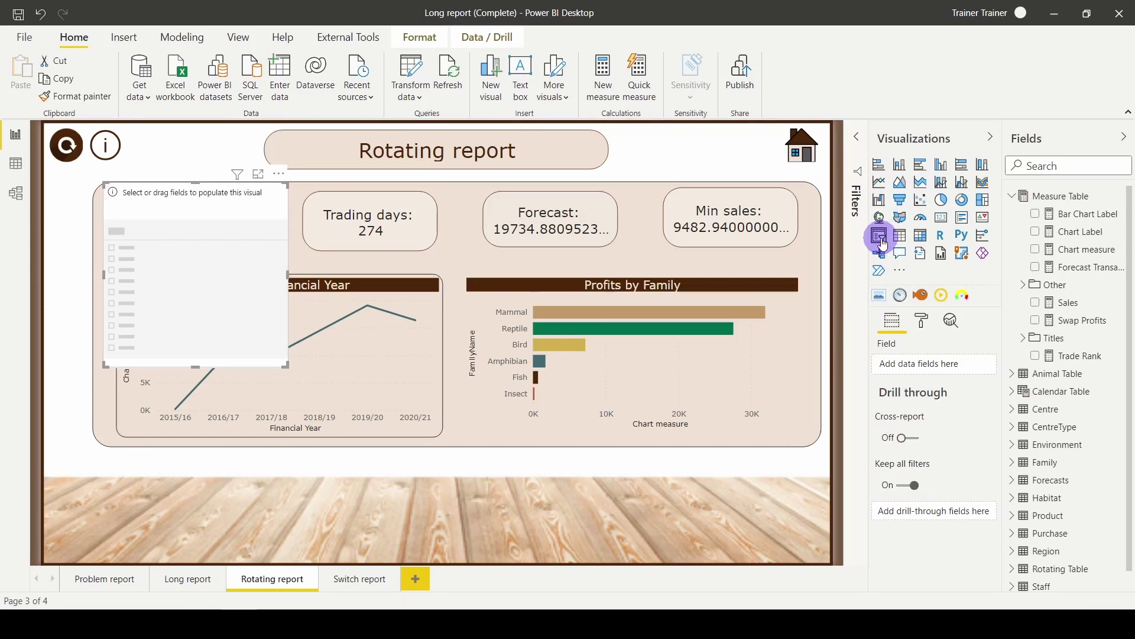
{"action": "left_click", "coordinate": [1013, 569]}
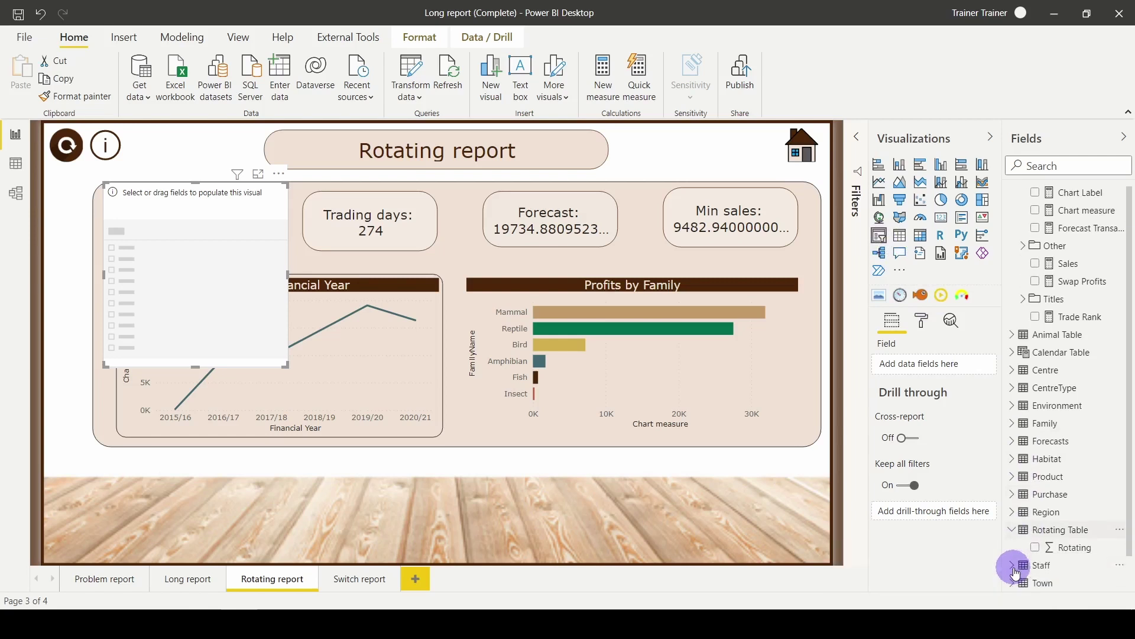
{"action": "left_click", "coordinate": [1036, 547]}
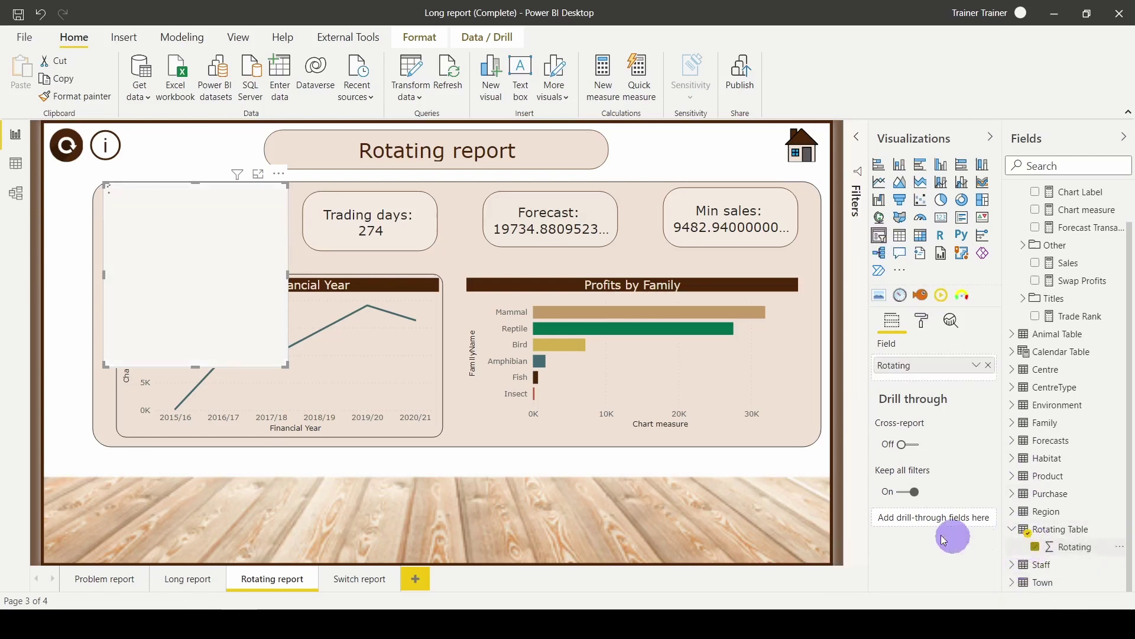
{"action": "left_click_drag", "start_coordinate": [285, 366], "coordinate": [495, 534]}
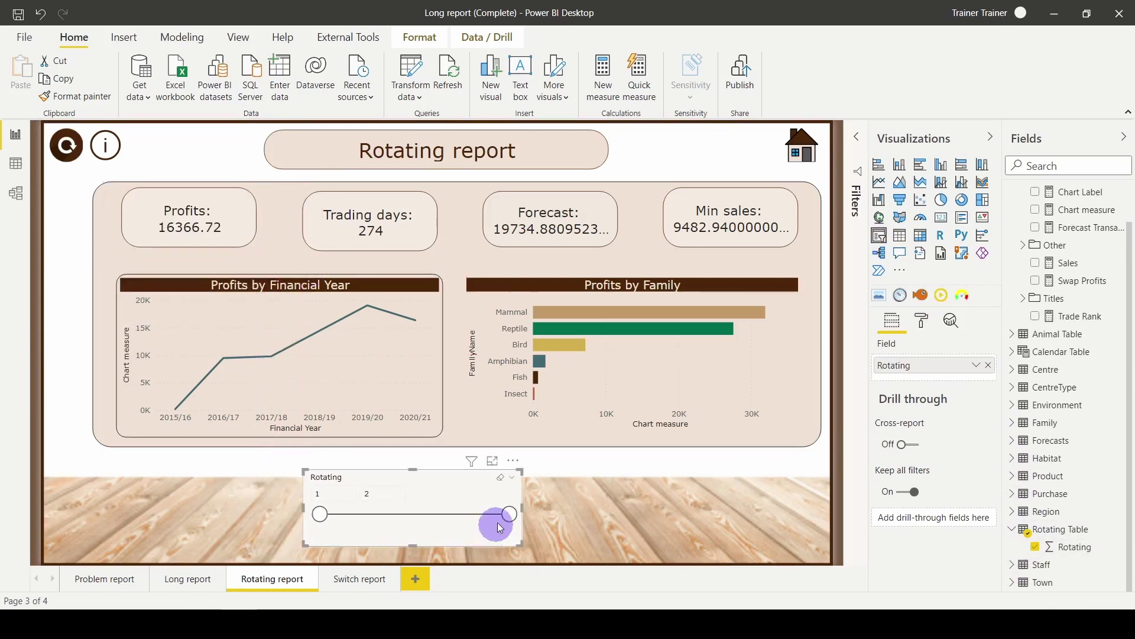
{"action": "left_click", "coordinate": [513, 479]}
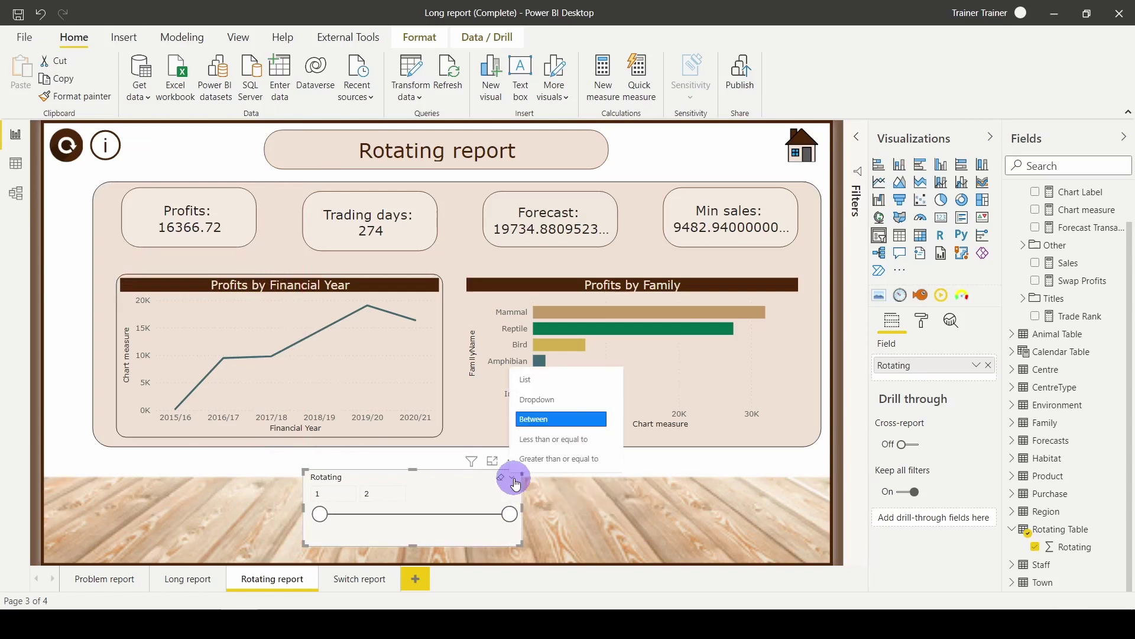
{"action": "left_click", "coordinate": [530, 385]}
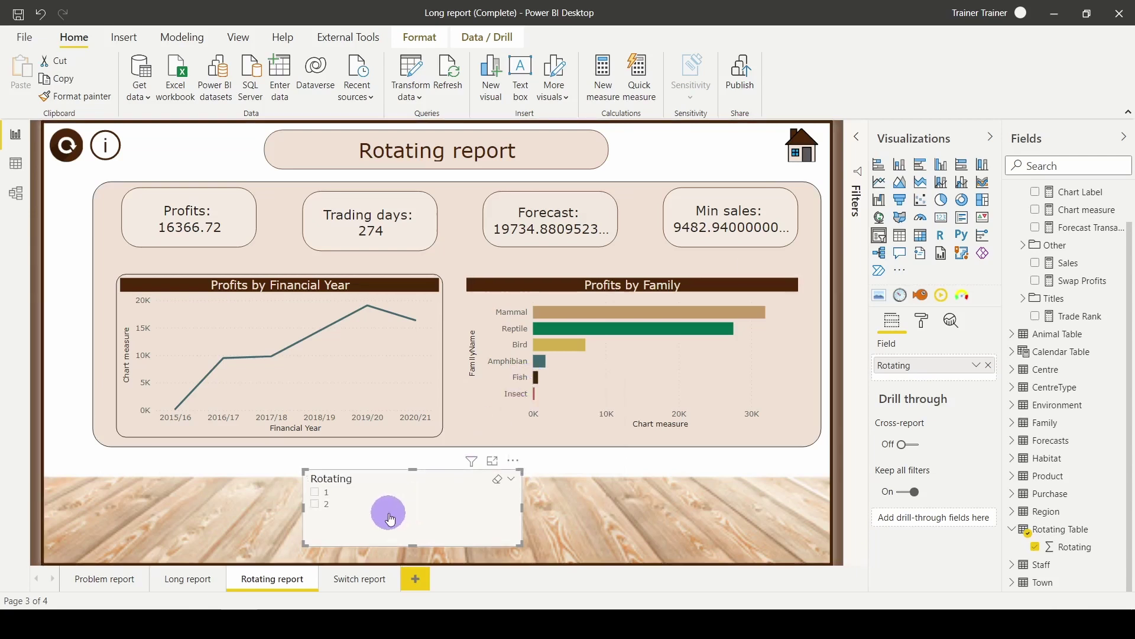
Turn Single select on in the slicer's selection controls.
{"action": "left_click", "coordinate": [920, 322]}
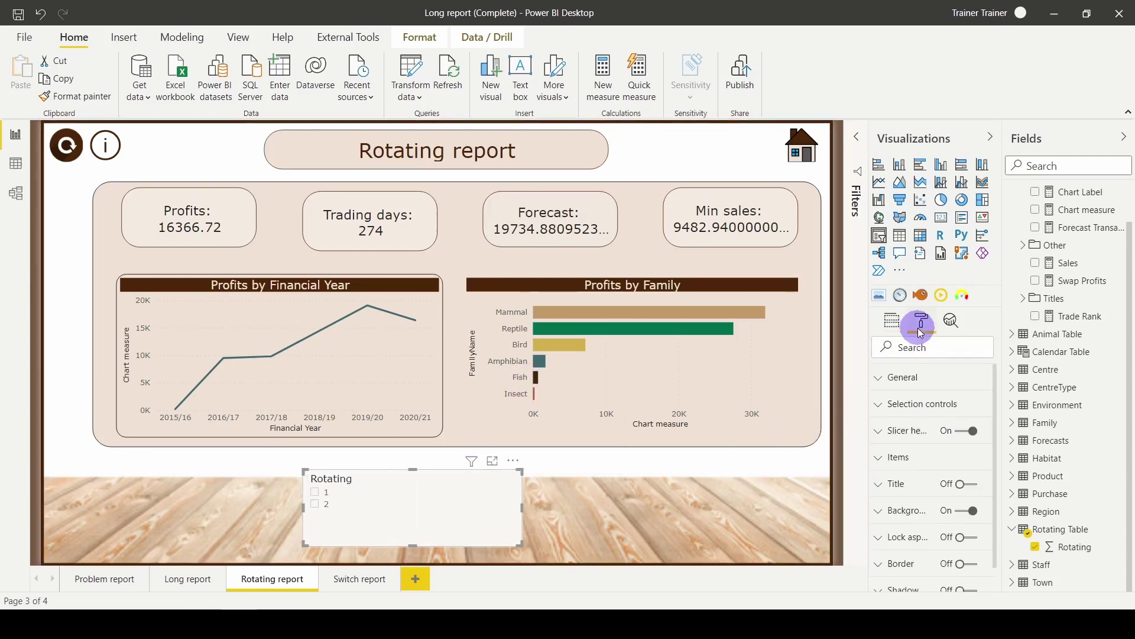
{"action": "left_click", "coordinate": [890, 407]}
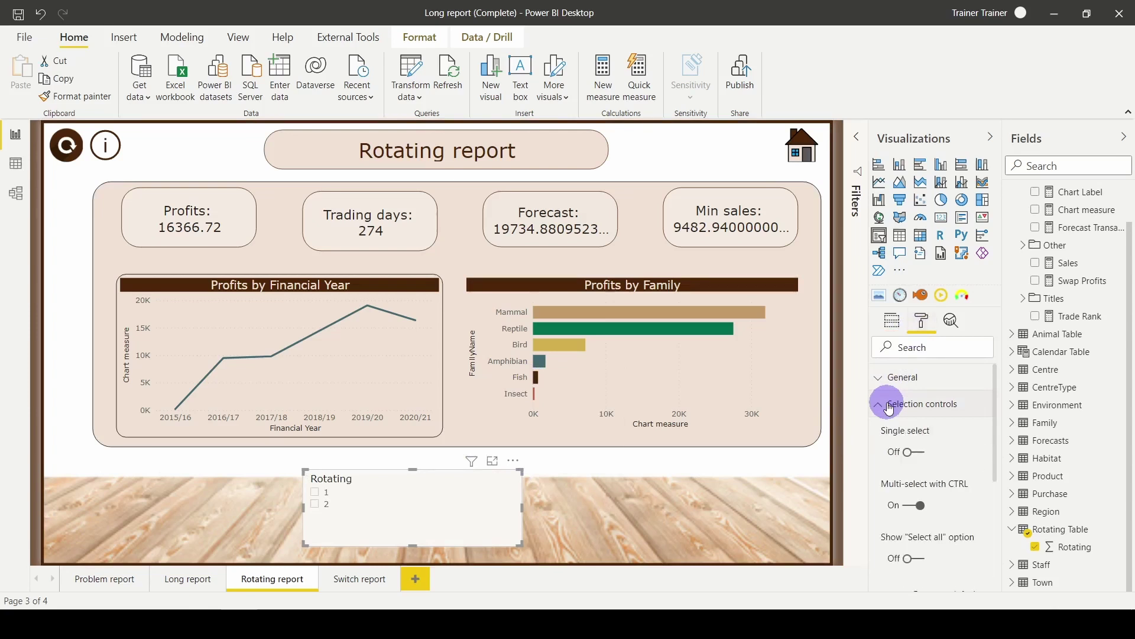
{"action": "left_click", "coordinate": [911, 453]}
{"action": "left_click", "coordinate": [914, 459]}
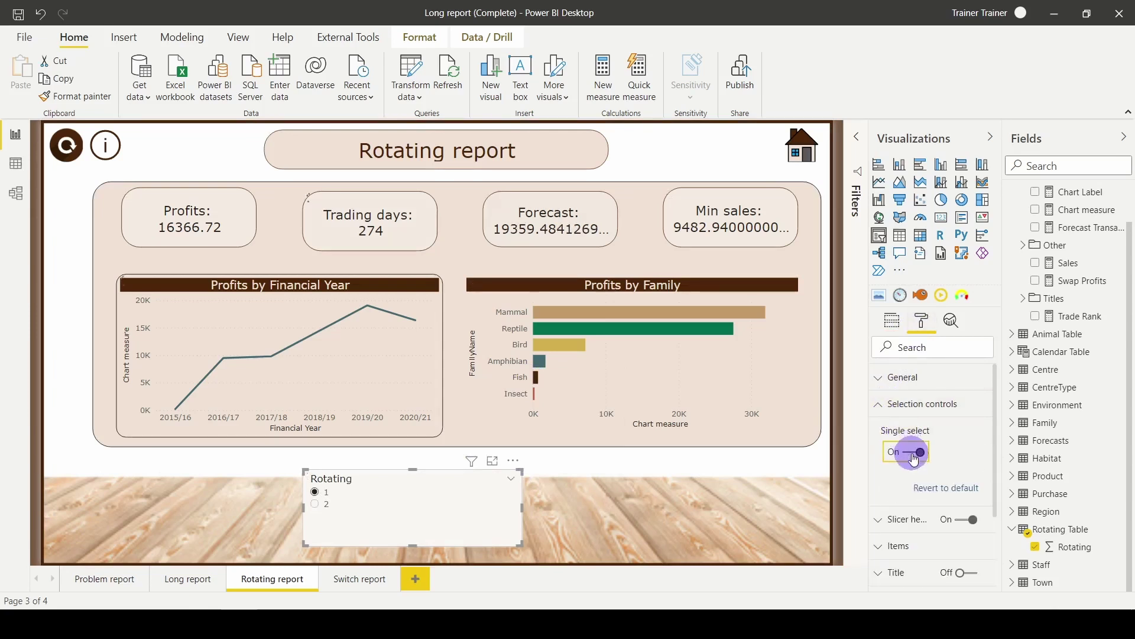
Test values 2 and 1 to swap Units Sold and Profits views, then delete the slicer.
{"action": "left_click", "coordinate": [319, 506]}
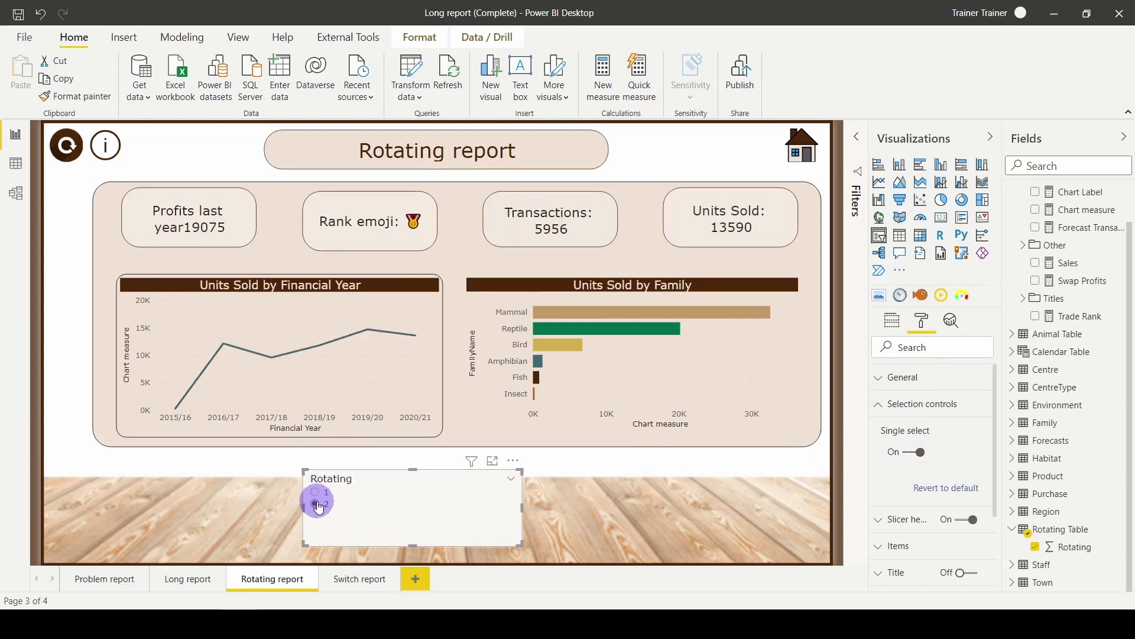
{"action": "left_click", "coordinate": [318, 492]}
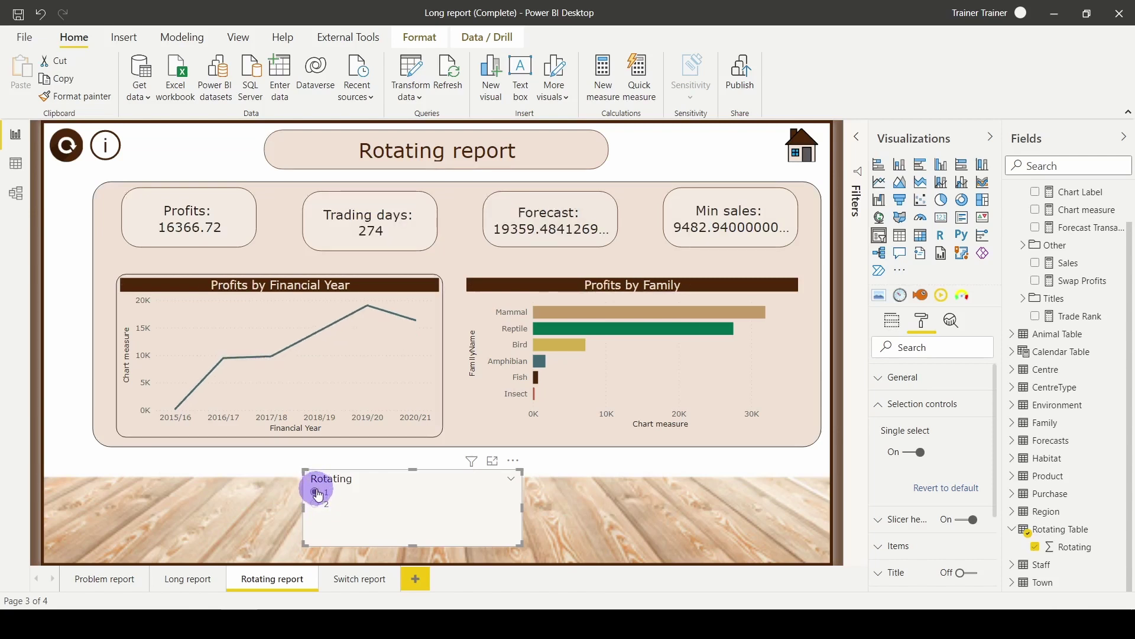
{"action": "left_click_drag", "start_coordinate": [425, 507], "coordinate": [350, 514]}
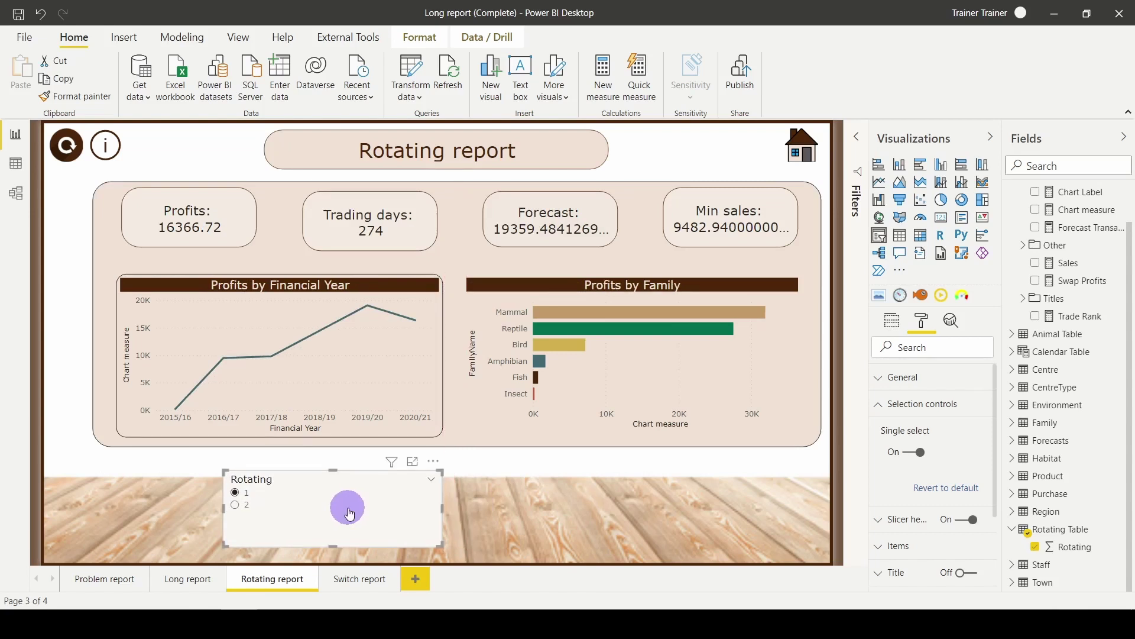
{"action": "key", "text": "Delete"}
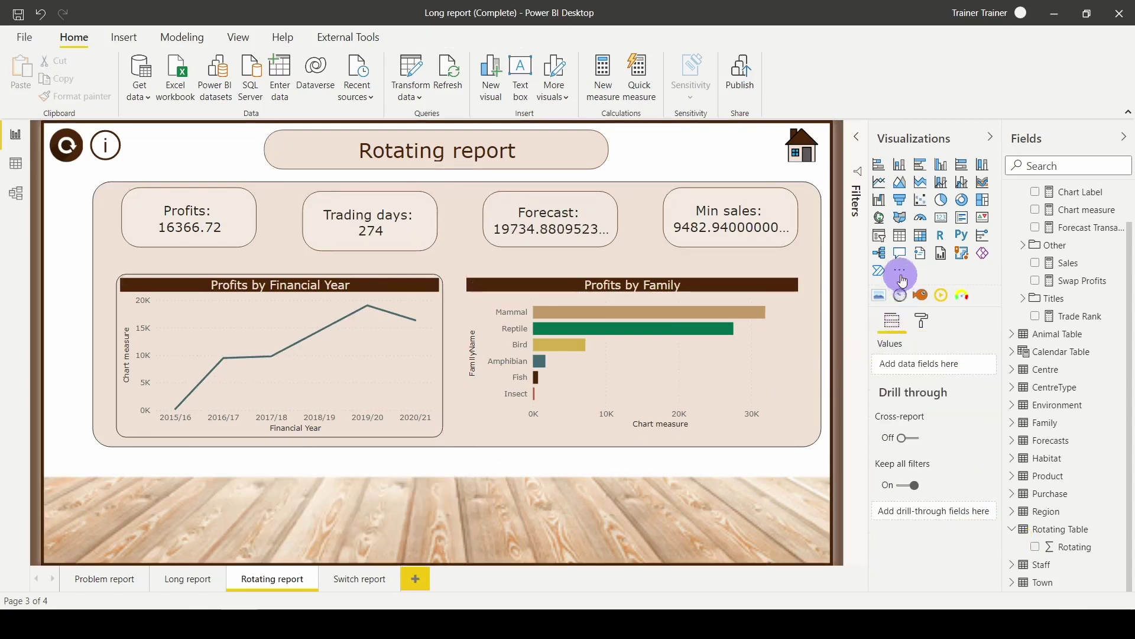
Add an empty Play Axis visual and size it short and wide at bottom centre, below the charts.
{"action": "left_click", "coordinate": [901, 274]}
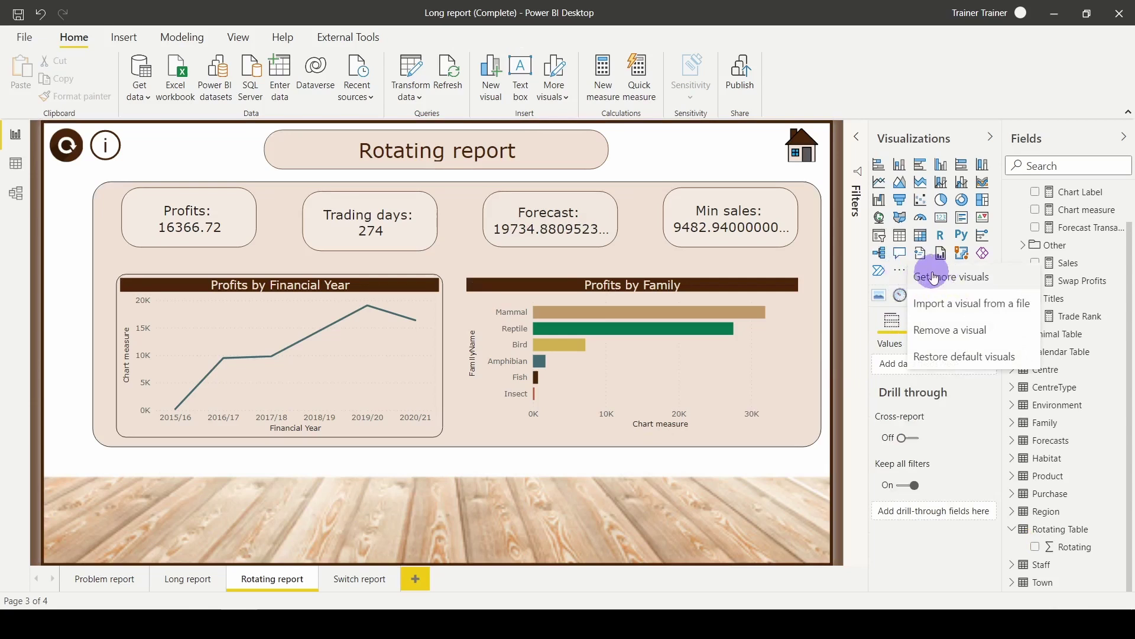
{"action": "left_click", "coordinate": [896, 282]}
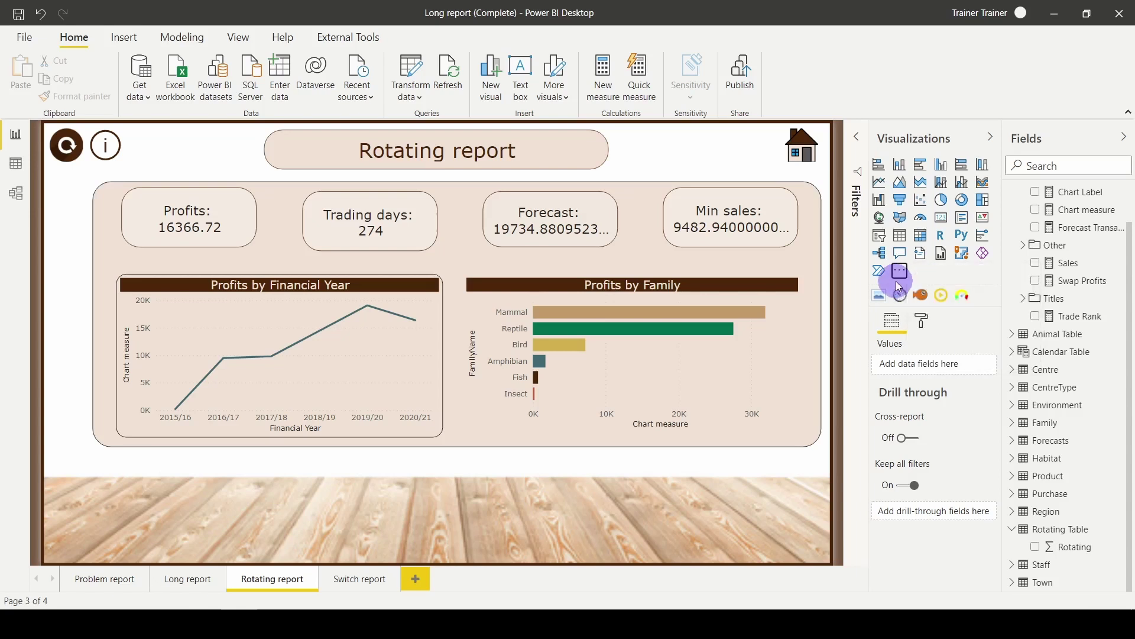
{"action": "left_click", "coordinate": [941, 297]}
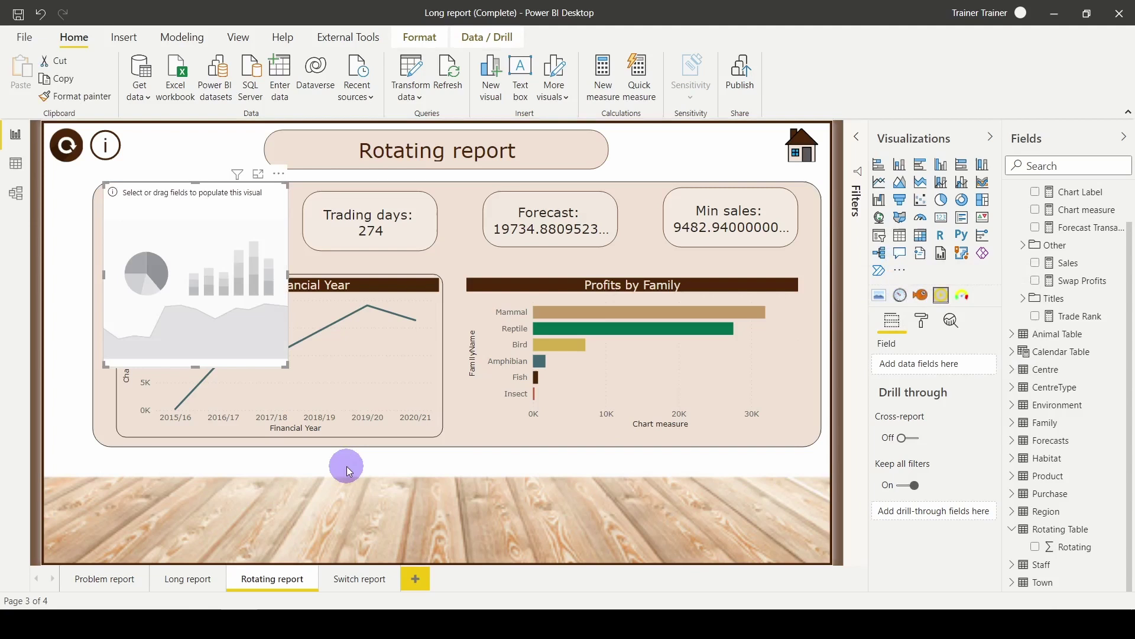
{"action": "left_click_drag", "start_coordinate": [267, 314], "coordinate": [497, 510]}
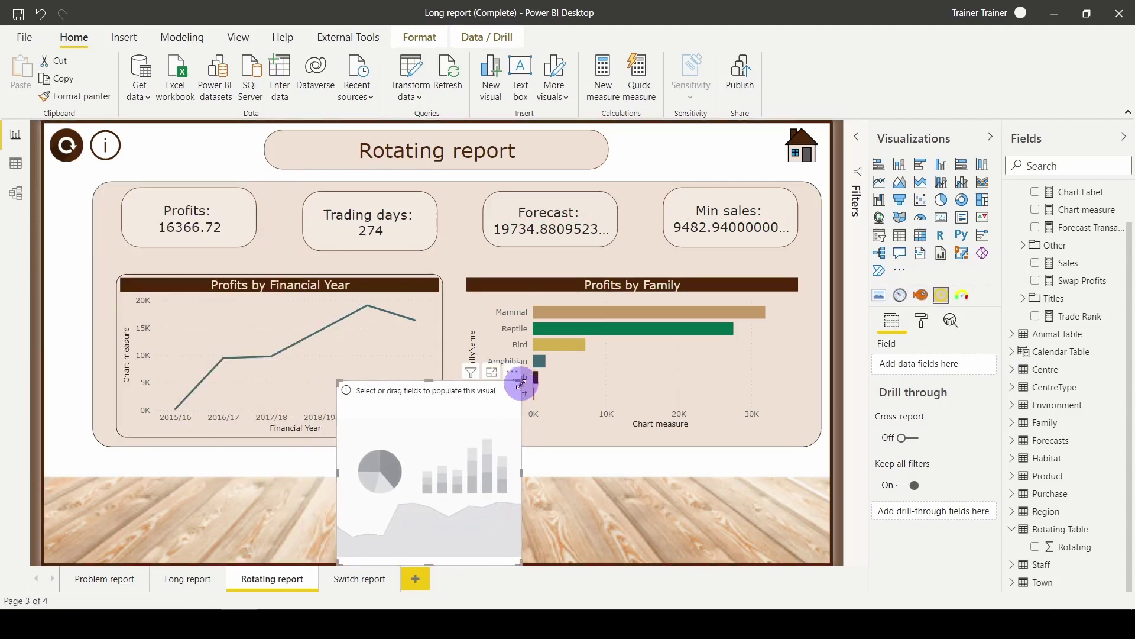
{"action": "left_click_drag", "start_coordinate": [526, 399], "coordinate": [561, 481]}
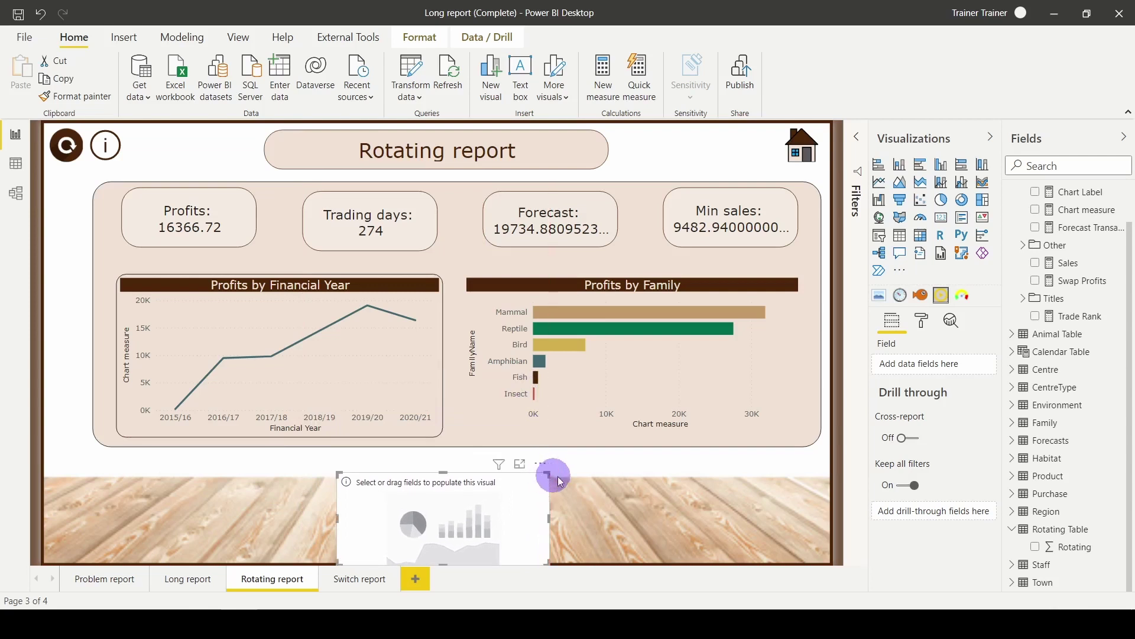
Feed the Rotating field to the Play Axis, set animation time to 2000 ms, and play it.
{"action": "left_click", "coordinate": [1036, 548]}
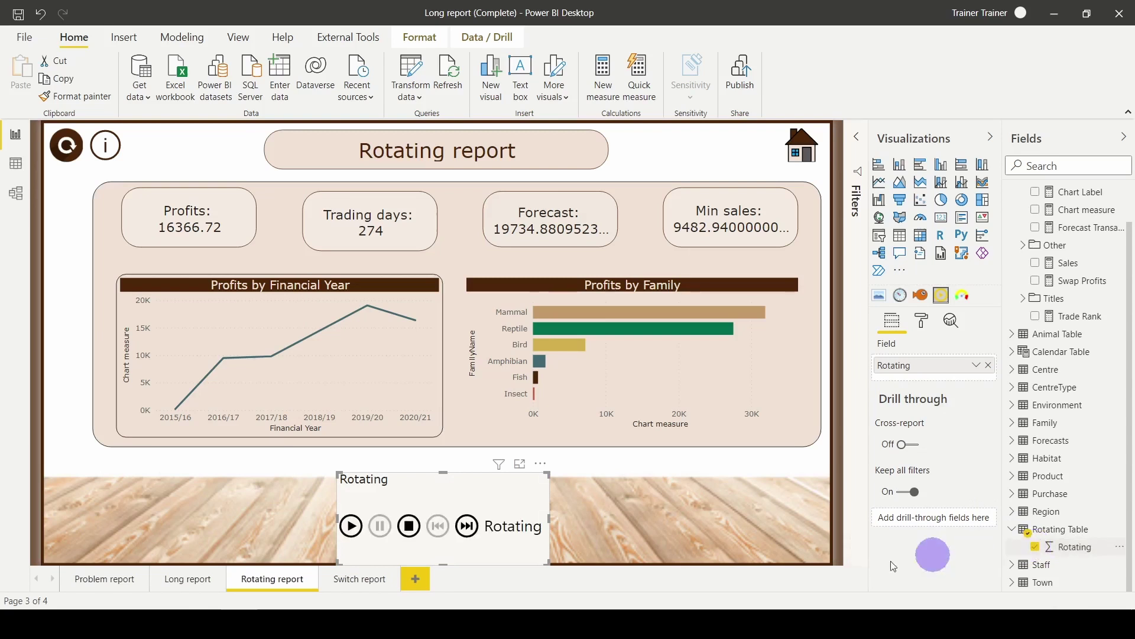
{"action": "left_click", "coordinate": [351, 527]}
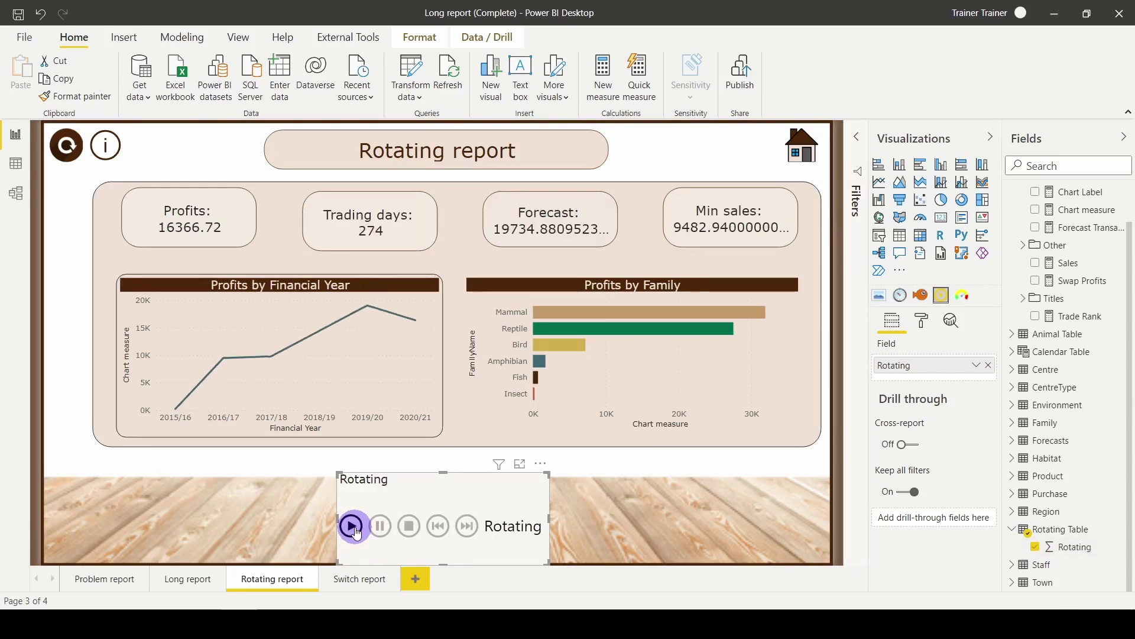
{"action": "left_click", "coordinate": [923, 321]}
{"action": "left_click", "coordinate": [898, 407]}
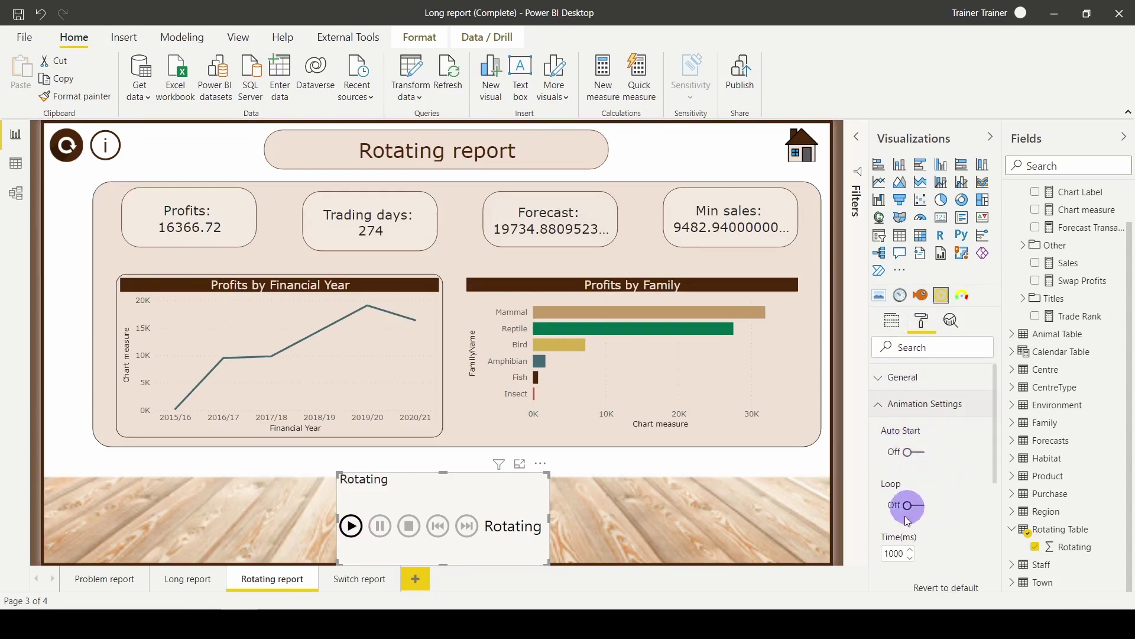
{"action": "left_click_drag", "start_coordinate": [889, 554], "coordinate": [883, 553]}
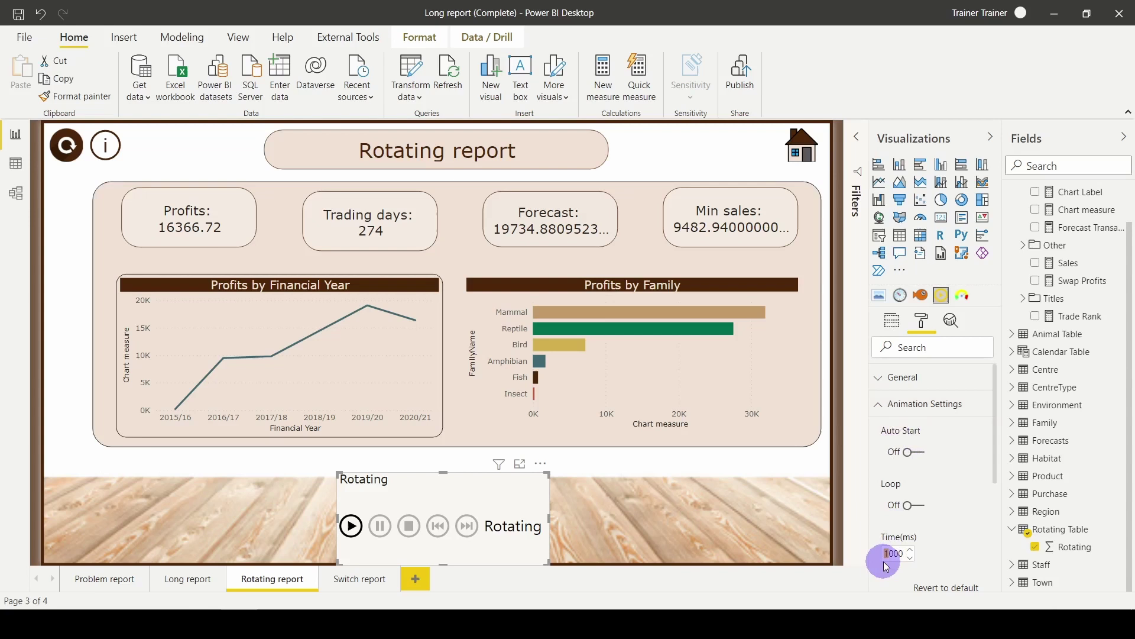
{"action": "type", "text": "2"}
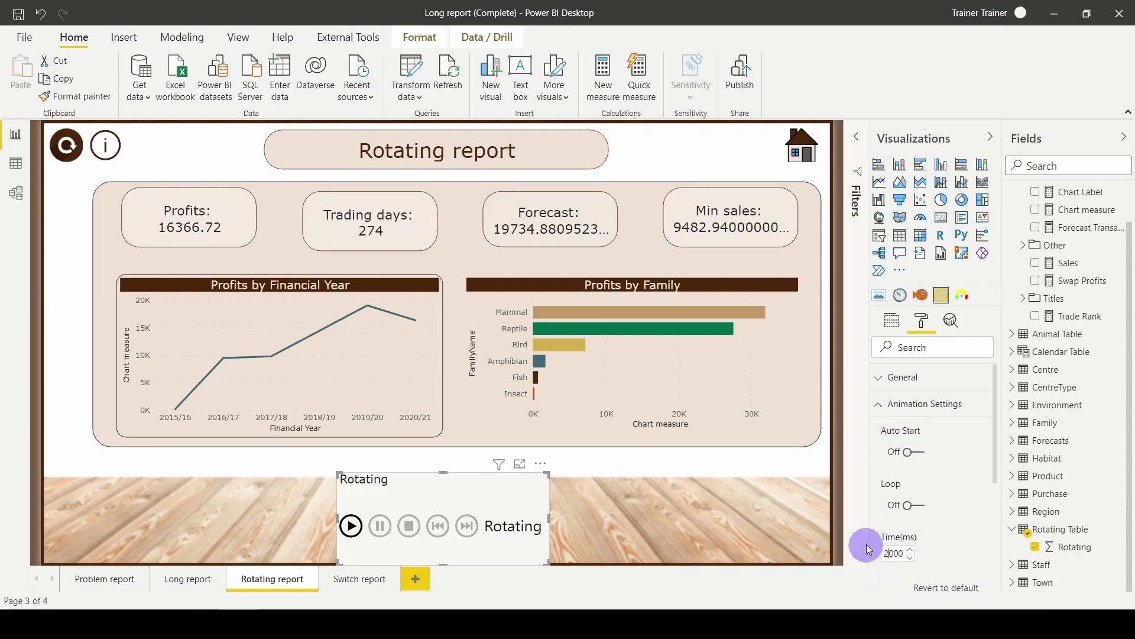
{"action": "left_click", "coordinate": [355, 529]}
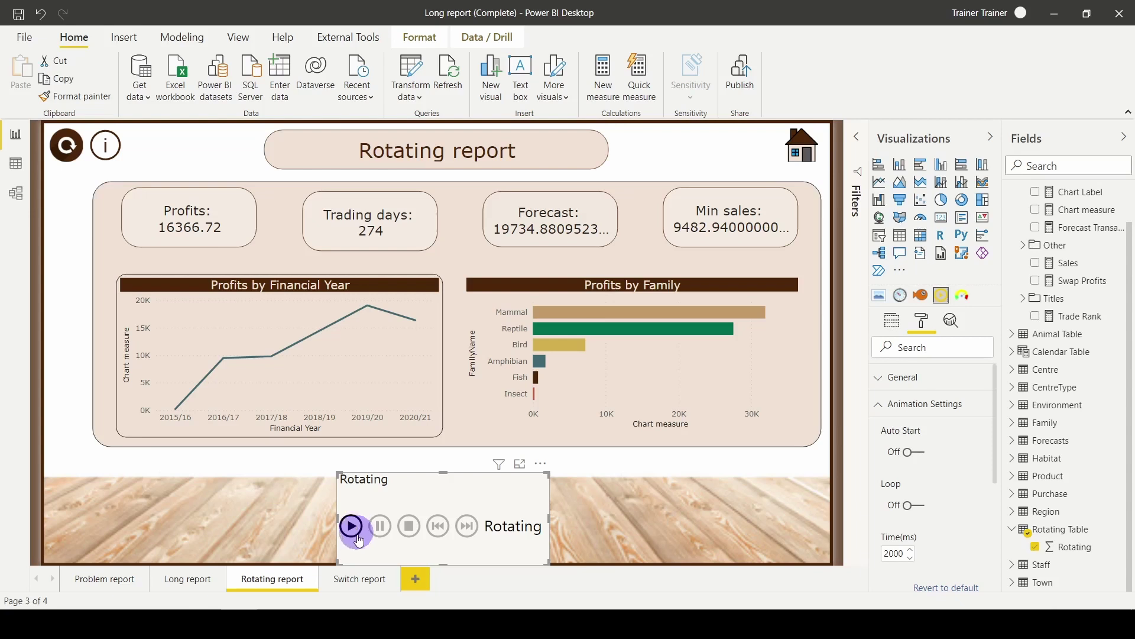
On the Switch page, group the Trading days, Rank emoji, Transactions, Units Sold cards and both Units Sold charts.
{"action": "left_click", "coordinate": [362, 580]}
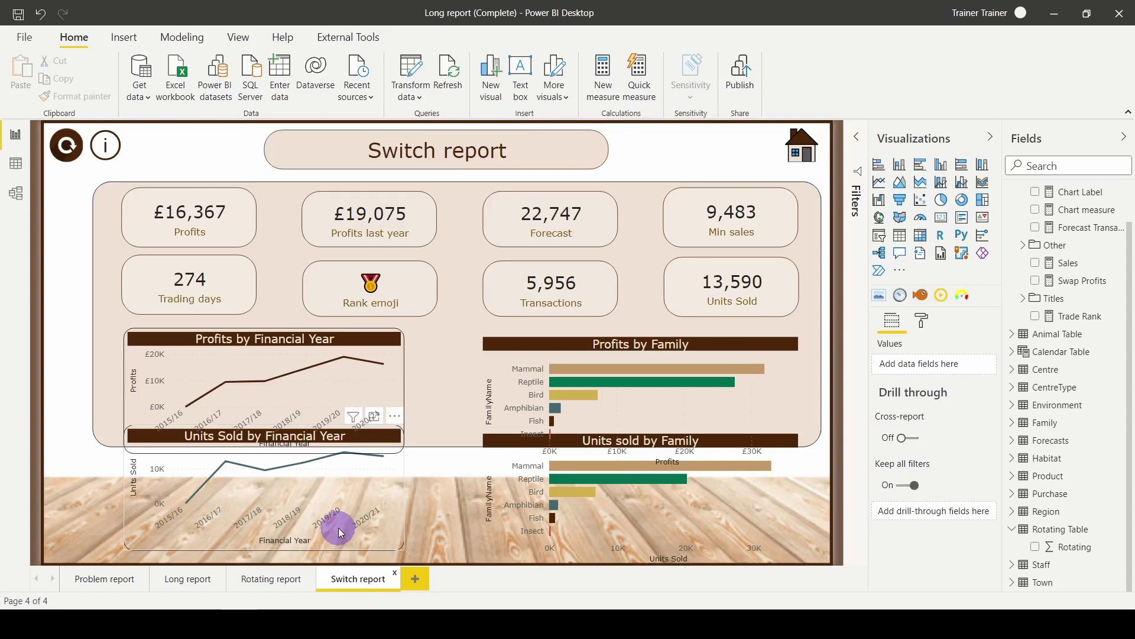
{"action": "mouse_move", "coordinate": [296, 391]}
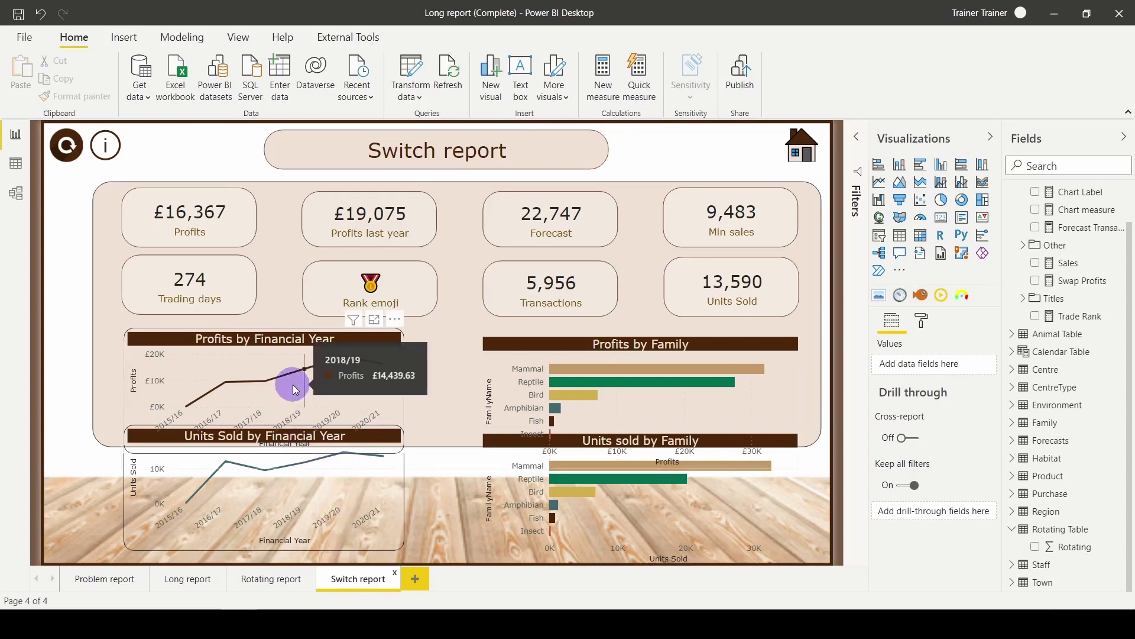
{"action": "left_click", "coordinate": [226, 232]}
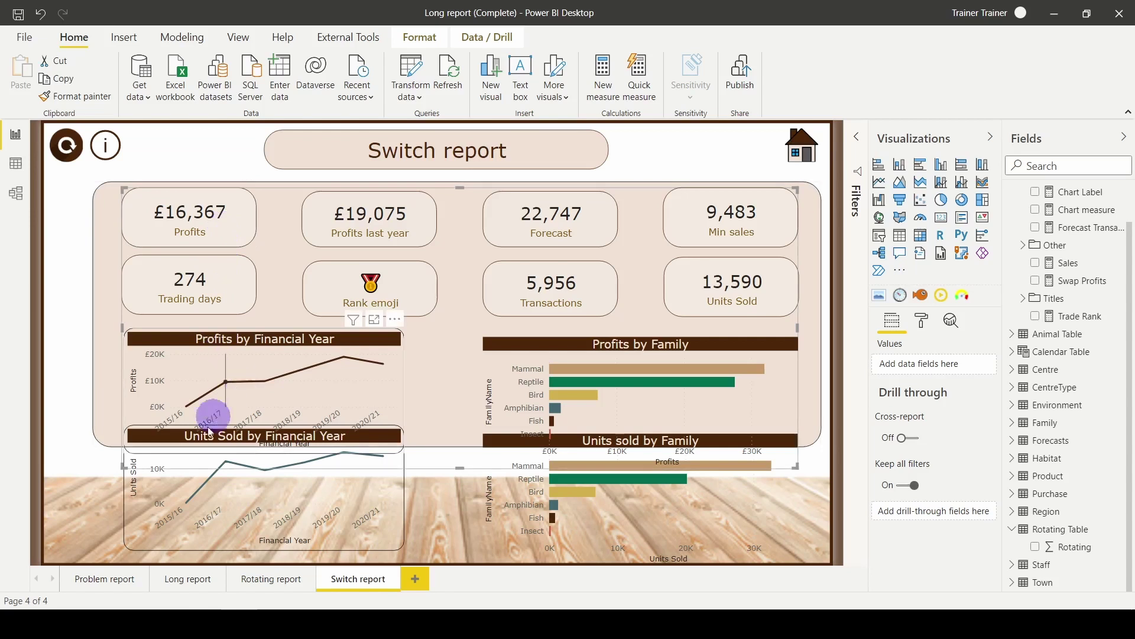
{"action": "left_click", "coordinate": [225, 295]}
{"action": "left_click", "coordinate": [353, 287], "text": "ctrl"}
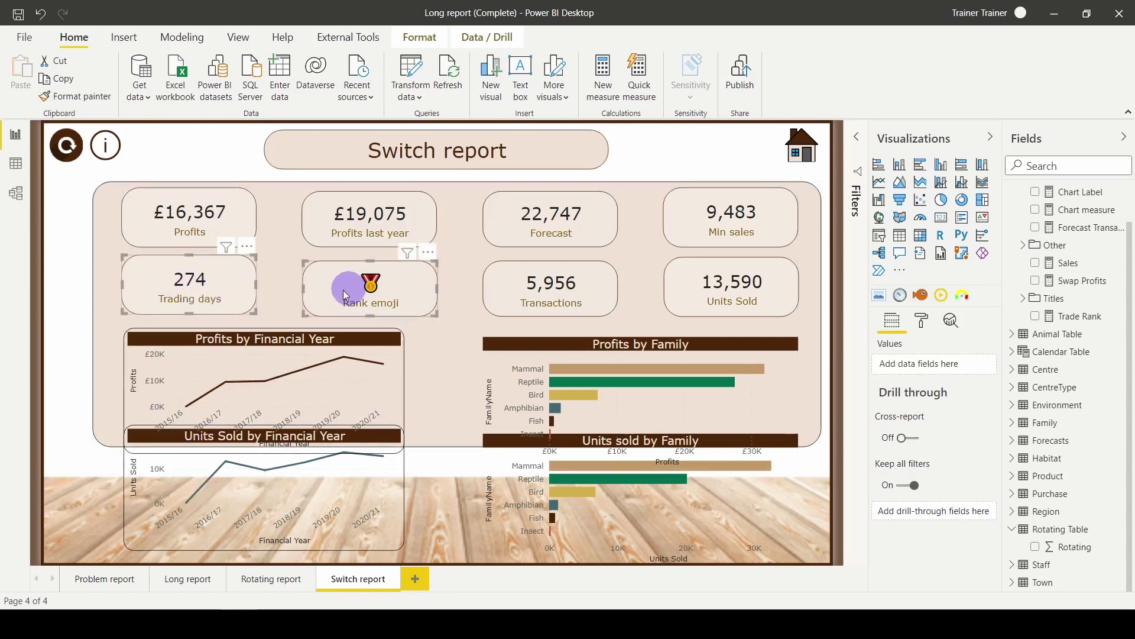
{"action": "left_click", "coordinate": [559, 288], "text": "ctrl"}
{"action": "left_click", "coordinate": [724, 293], "text": "ctrl"}
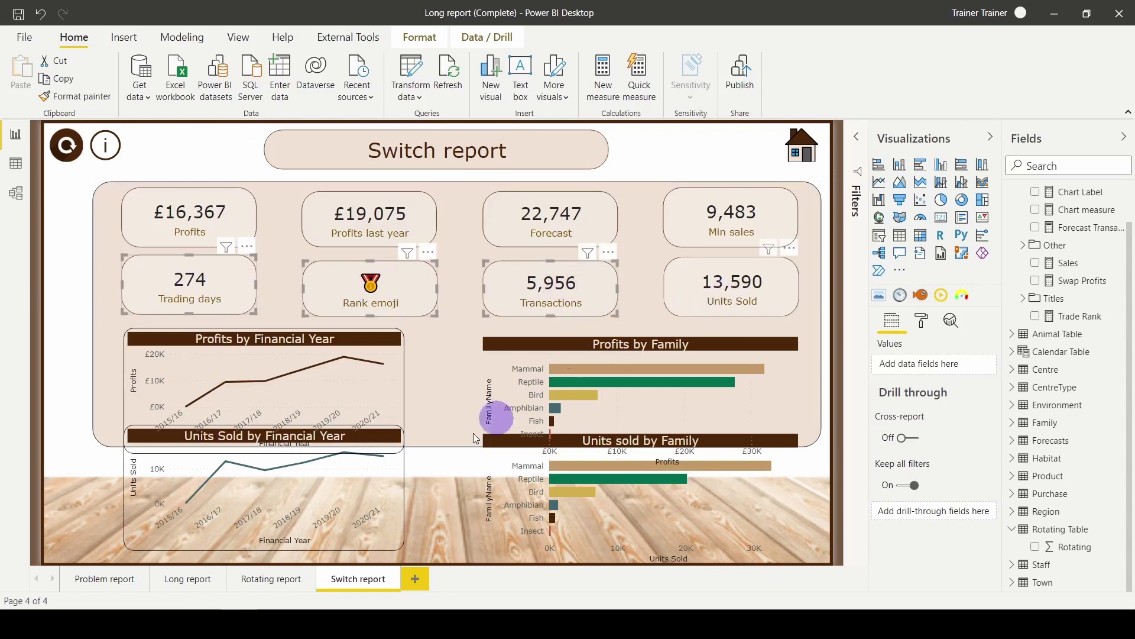
{"action": "left_click", "coordinate": [368, 476], "text": "ctrl"}
{"action": "left_click", "coordinate": [504, 478], "text": "ctrl"}
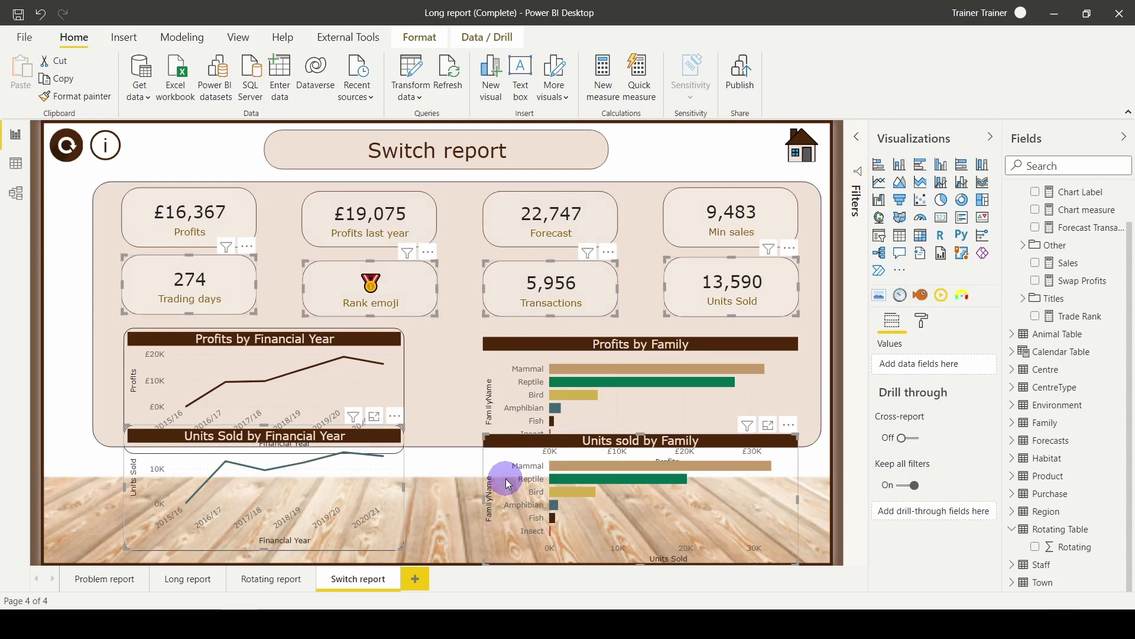
{"action": "right_click", "coordinate": [509, 484]}
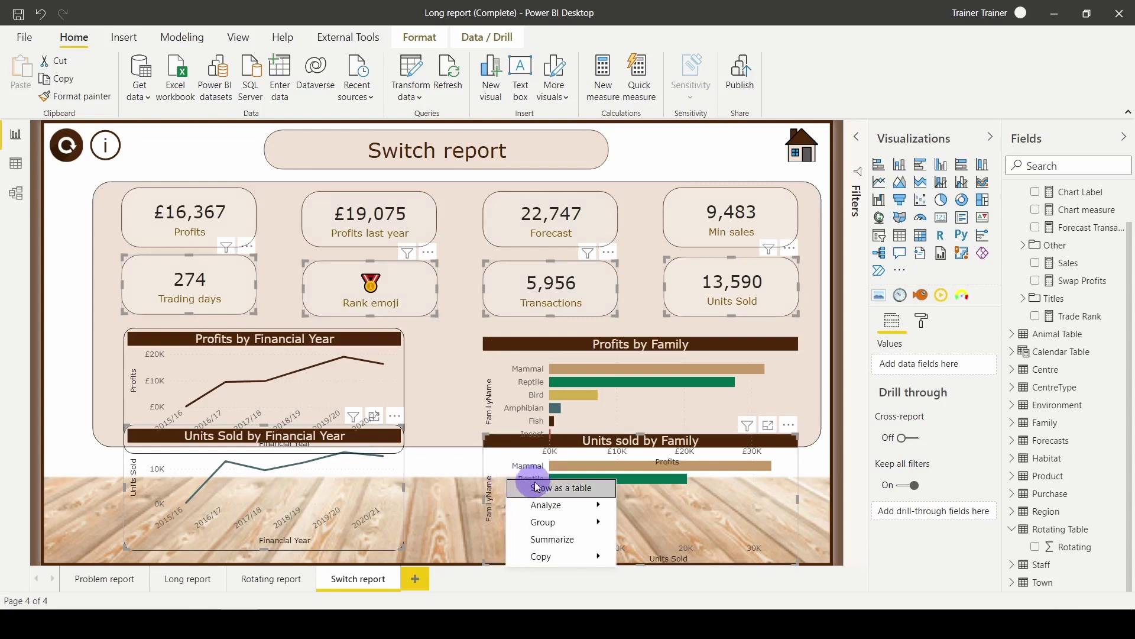
{"action": "mouse_move", "coordinate": [612, 526]}
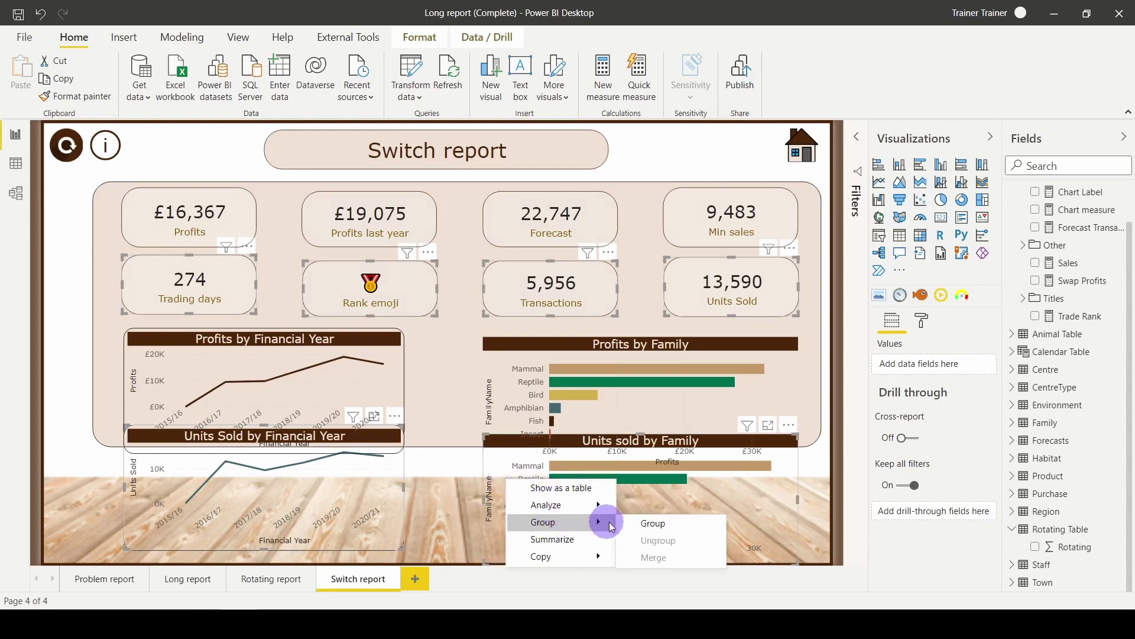
{"action": "left_click", "coordinate": [644, 524]}
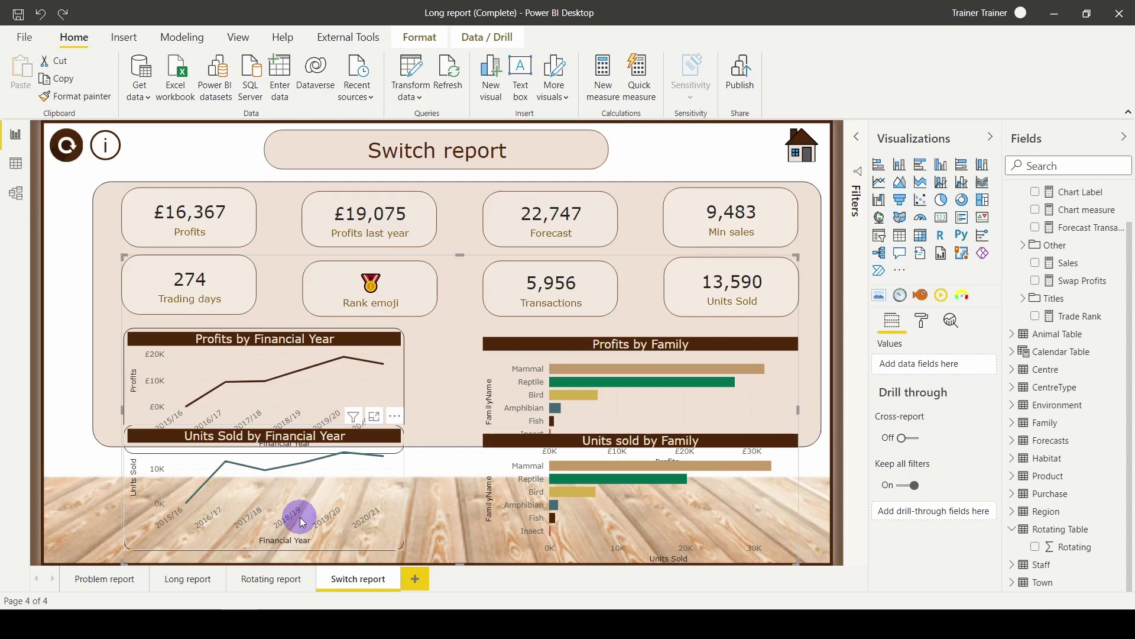
Drag the Units Sold group up so it overlaps the Profits cards and charts.
{"action": "left_click_drag", "start_coordinate": [303, 523], "coordinate": [311, 424]}
{"action": "left_click", "coordinate": [629, 438]}
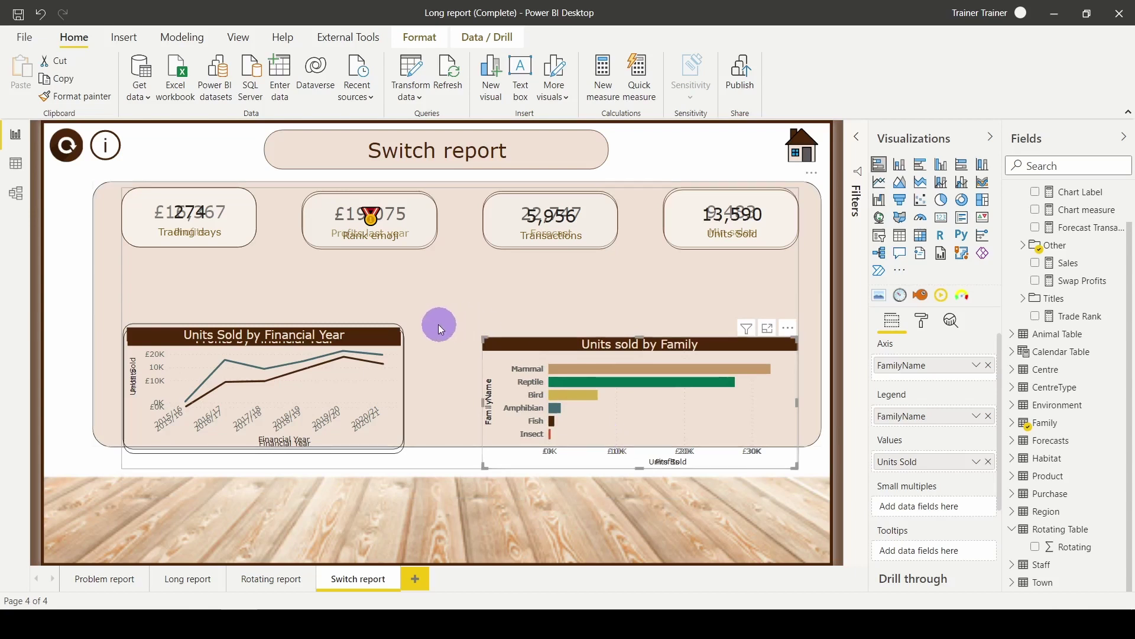
Show the Bookmarks and Selection panes from the View ribbon.
{"action": "left_click", "coordinate": [242, 41]}
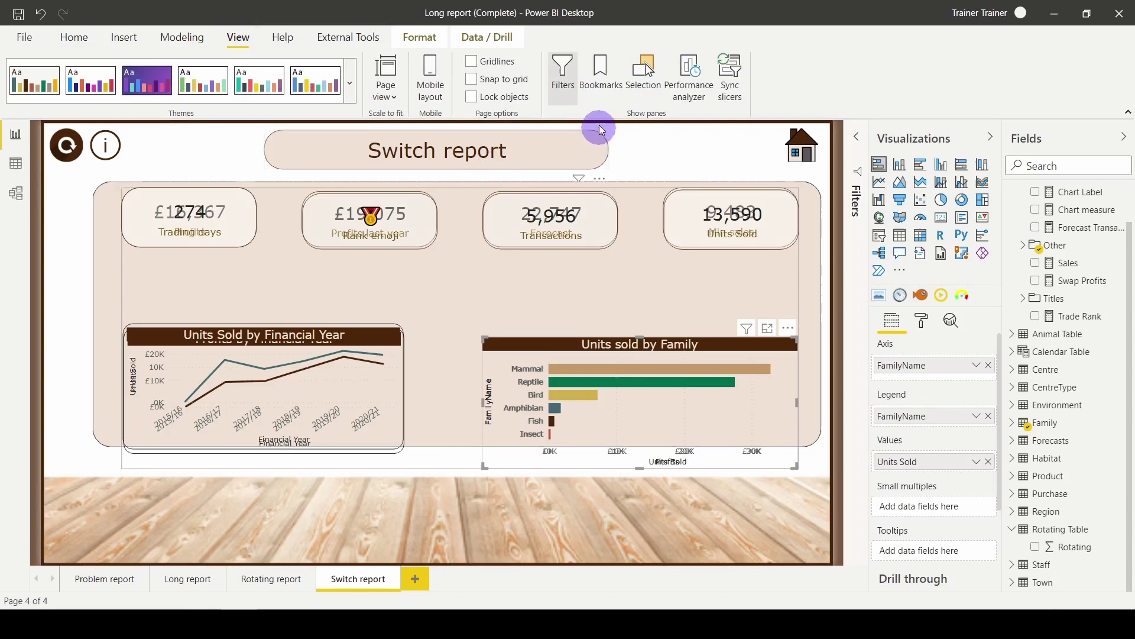
{"action": "left_click", "coordinate": [602, 91]}
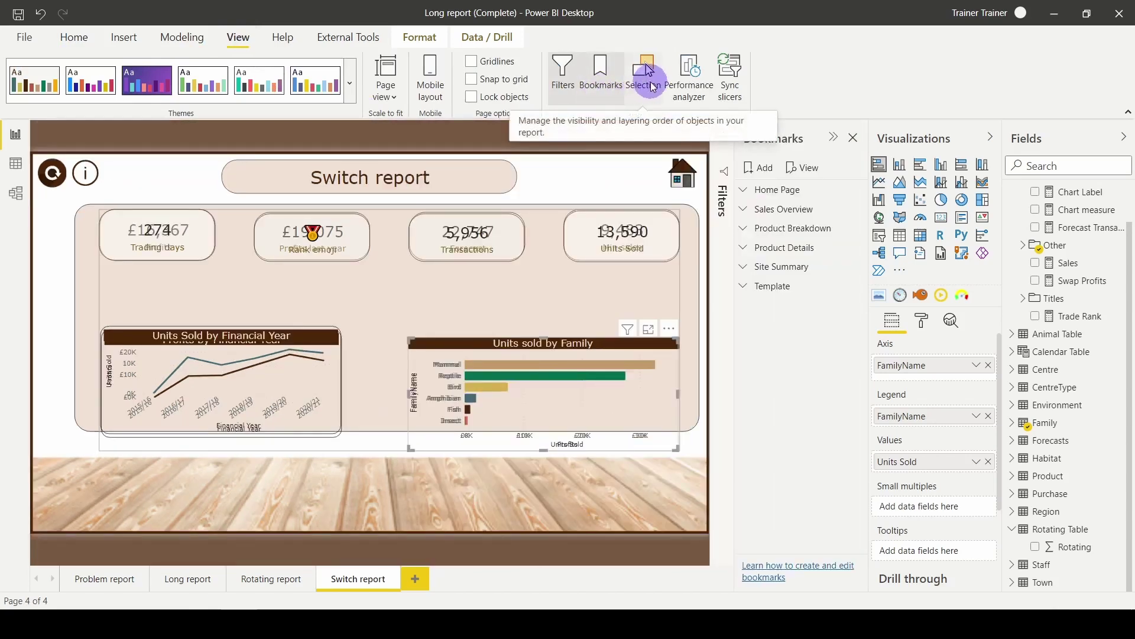
{"action": "left_click", "coordinate": [653, 87]}
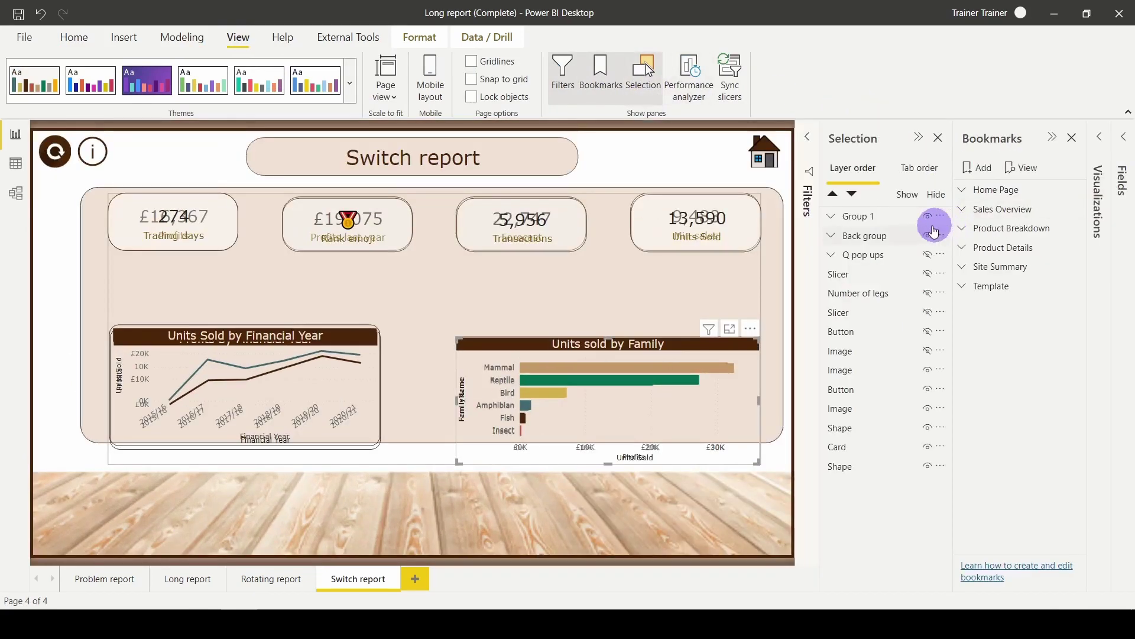
Rename the Group 1 layer in the Selection pane to 'Front objects'.
{"action": "left_click", "coordinate": [881, 238]}
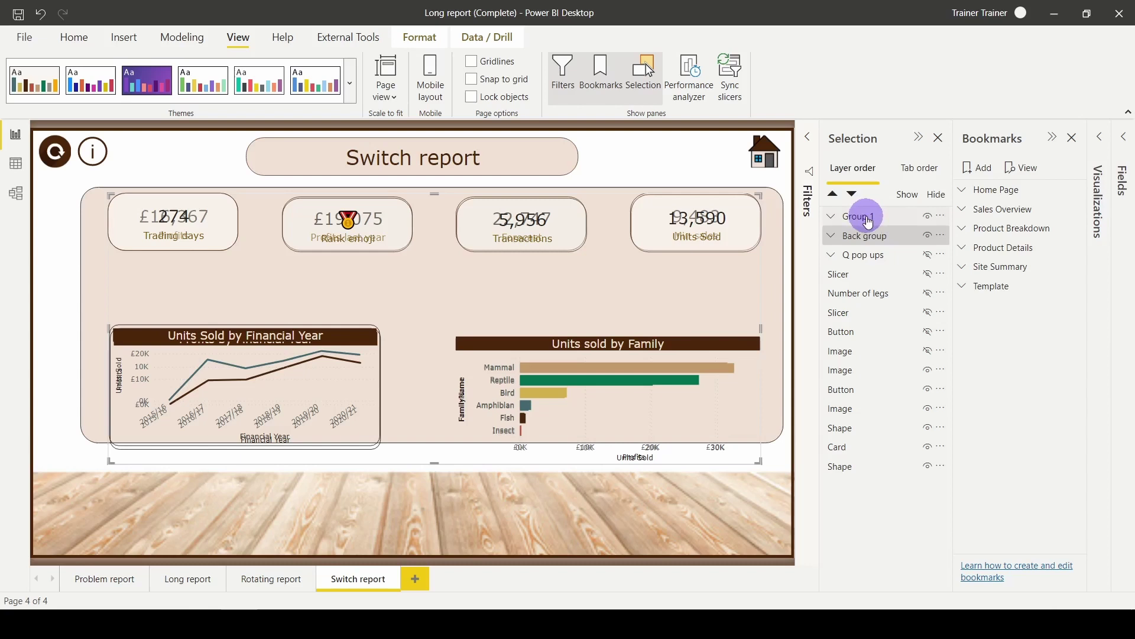
{"action": "left_click", "coordinate": [868, 222]}
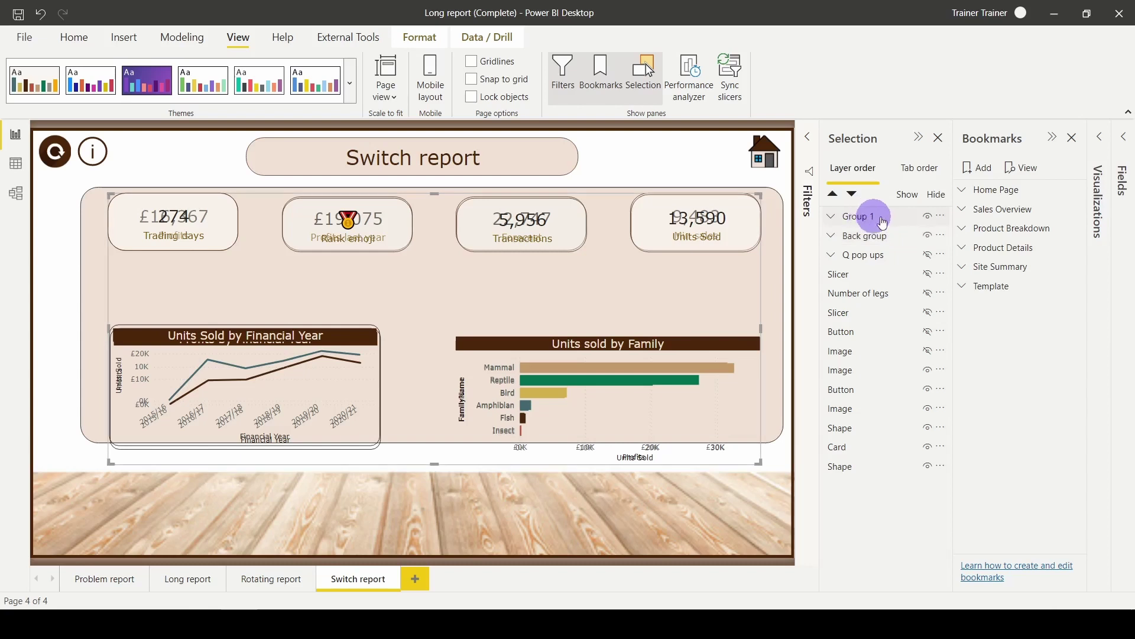
{"action": "double_click", "coordinate": [885, 218]}
{"action": "type", "text": "Front objects"}
{"action": "key", "text": "Return"}
Hide the Back group and save the Units Sold view as bookmark 'Front on'.
{"action": "left_click", "coordinate": [889, 218]}
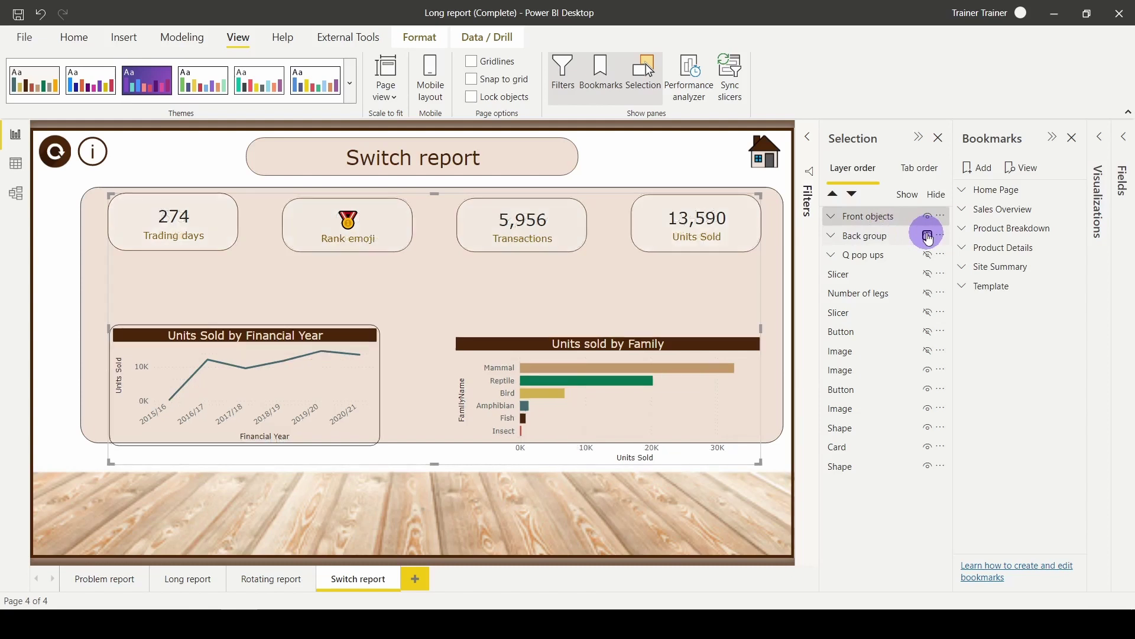
{"action": "left_click", "coordinate": [928, 236]}
{"action": "left_click", "coordinate": [928, 237]}
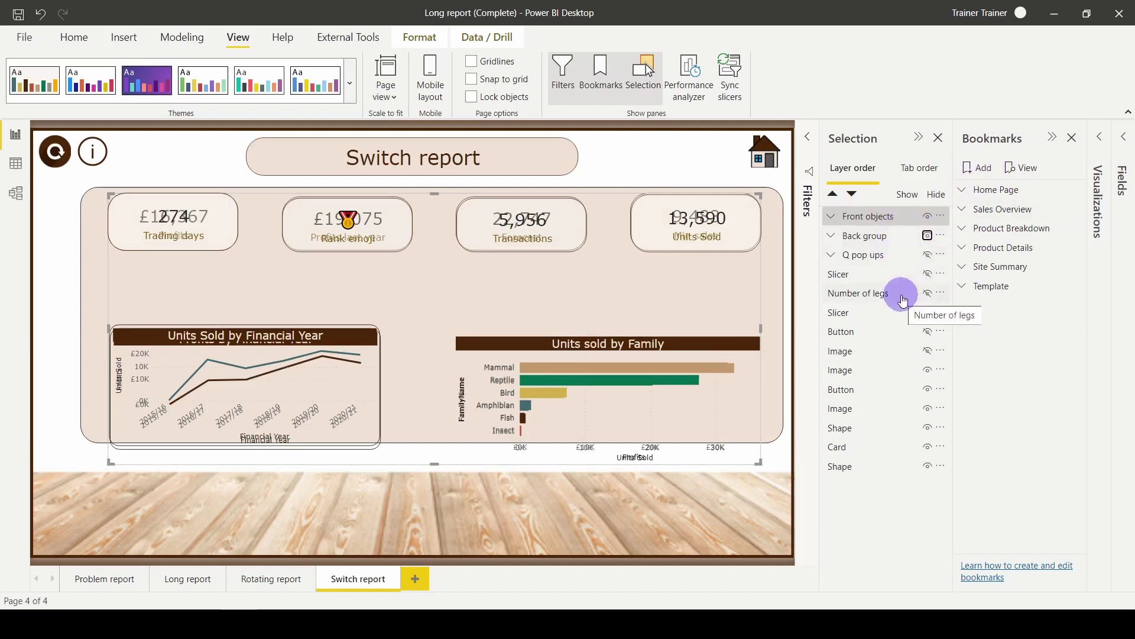
{"action": "left_click", "coordinate": [927, 236]}
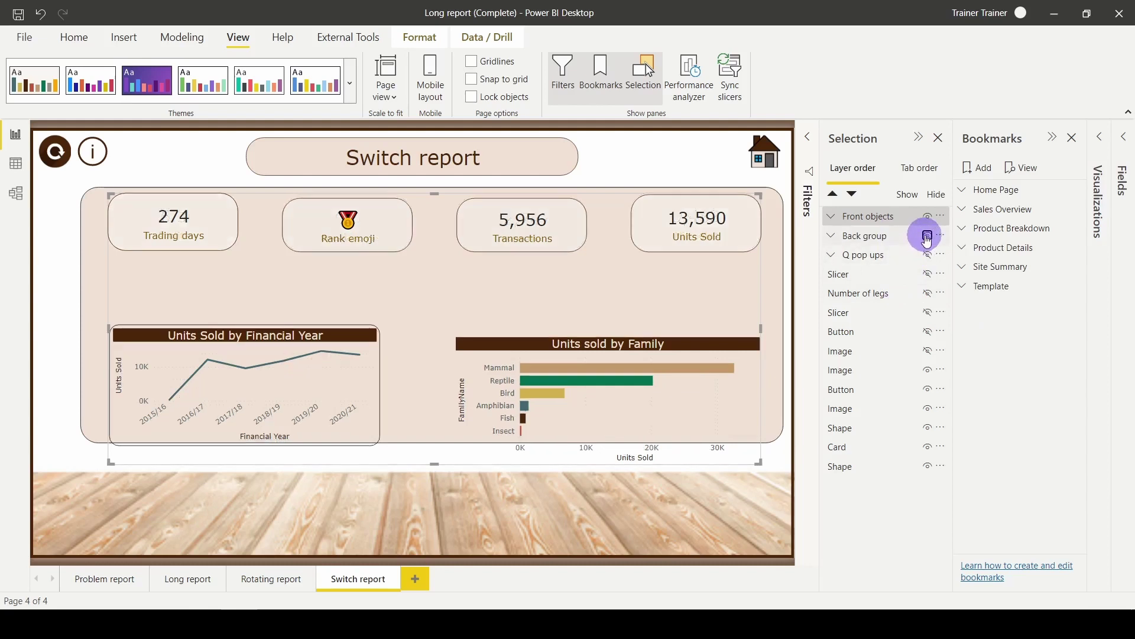
{"action": "left_click", "coordinate": [978, 173]}
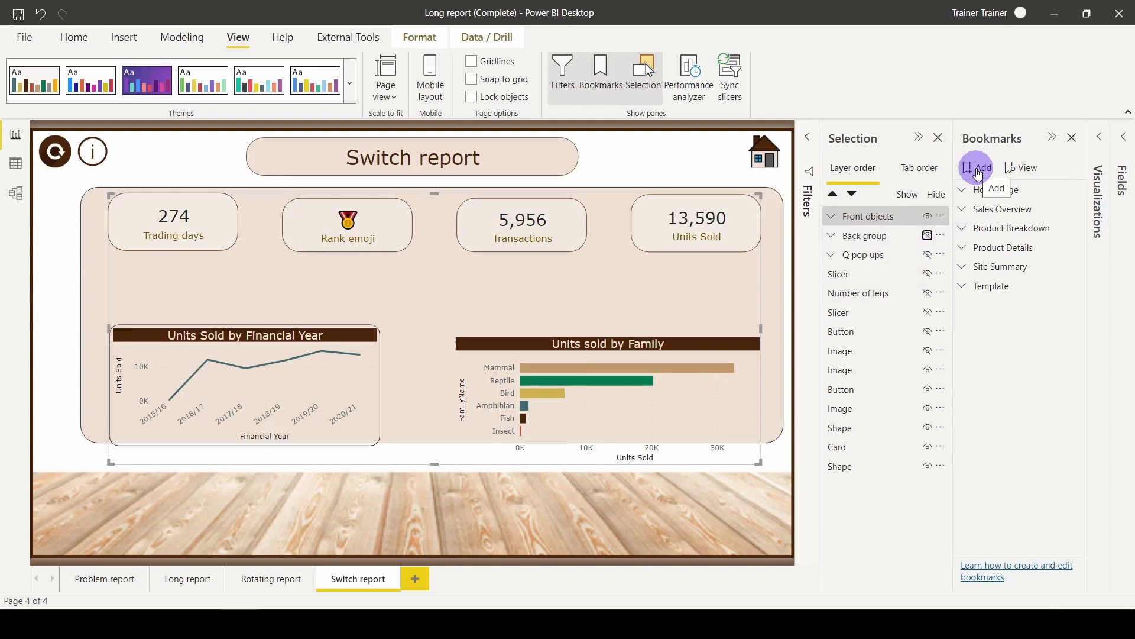
{"action": "left_click", "coordinate": [976, 309]}
{"action": "double_click", "coordinate": [976, 309]}
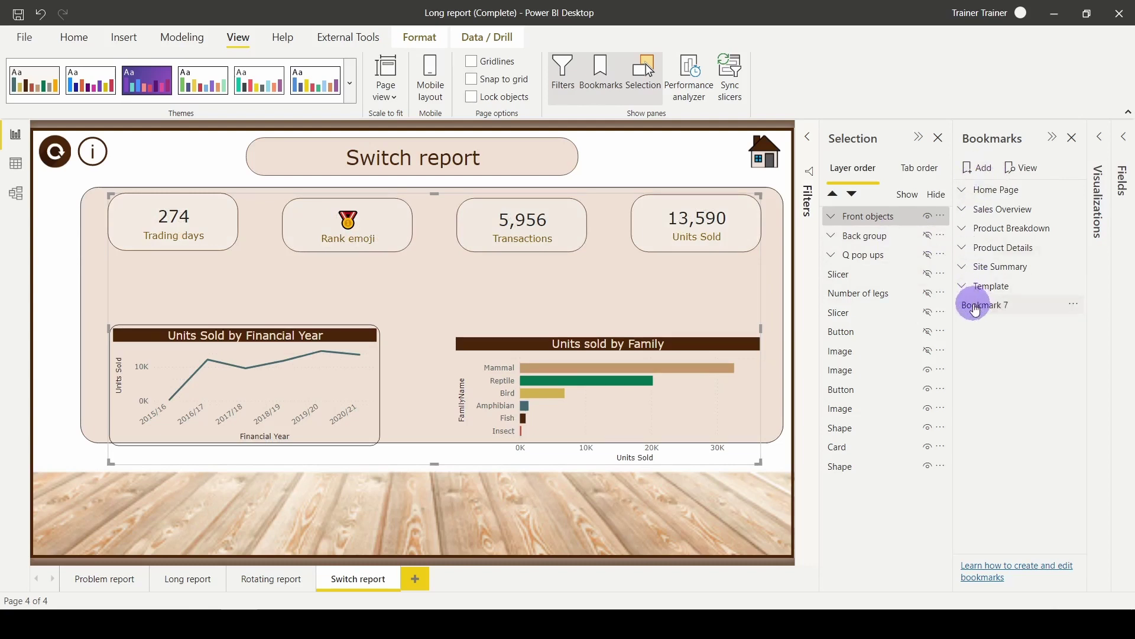
{"action": "type", "text": "Frpmt P"}
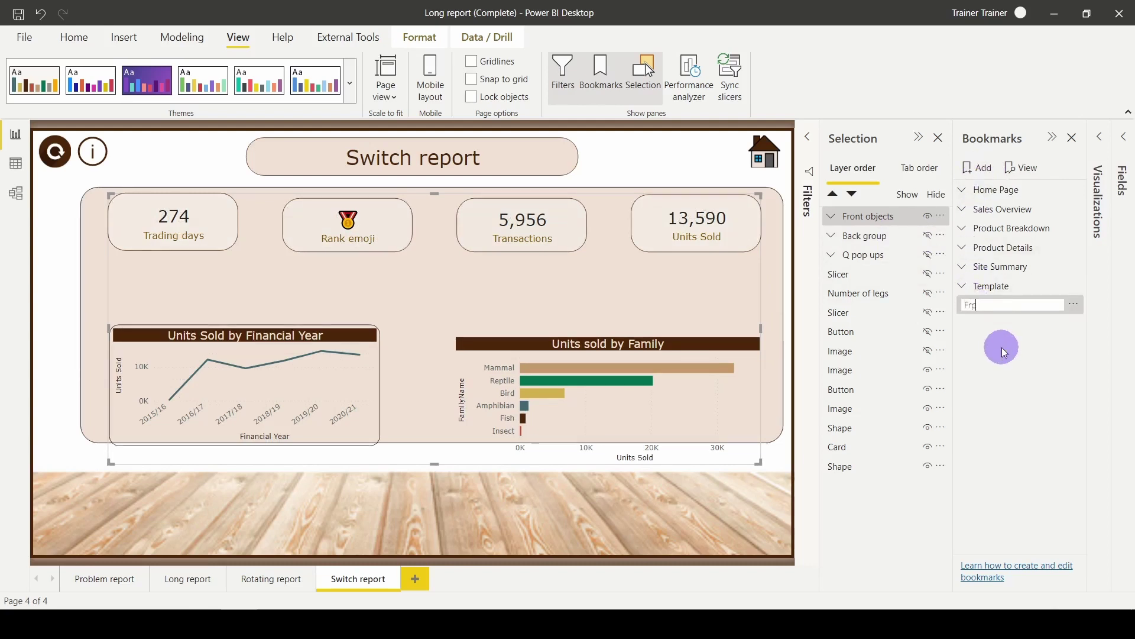
{"action": "key", "text": "BackSpace"}
{"action": "key", "text": "BackSpace"}
{"action": "key", "text": "BackSpace"}
{"action": "key", "text": "BackSpace"}
{"action": "key", "text": "BackSpace"}
{"action": "type", "text": "ont"}
{"action": "key", "text": "Return"}
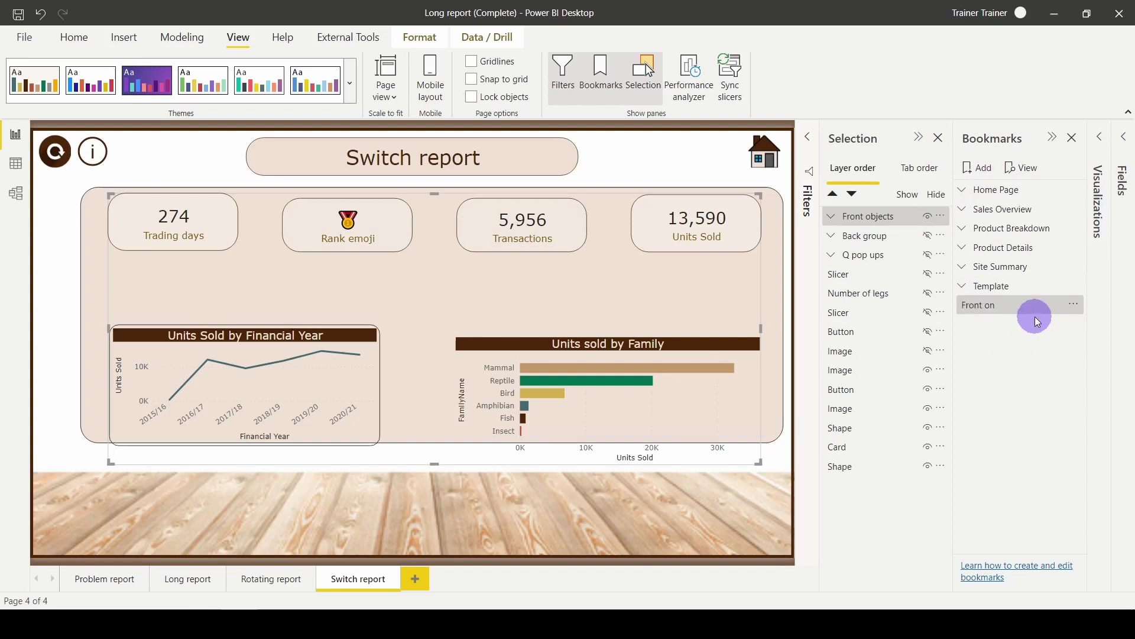
Hide Front objects, show the Back group, and save that view as bookmark 'Back on'.
{"action": "left_click", "coordinate": [930, 218]}
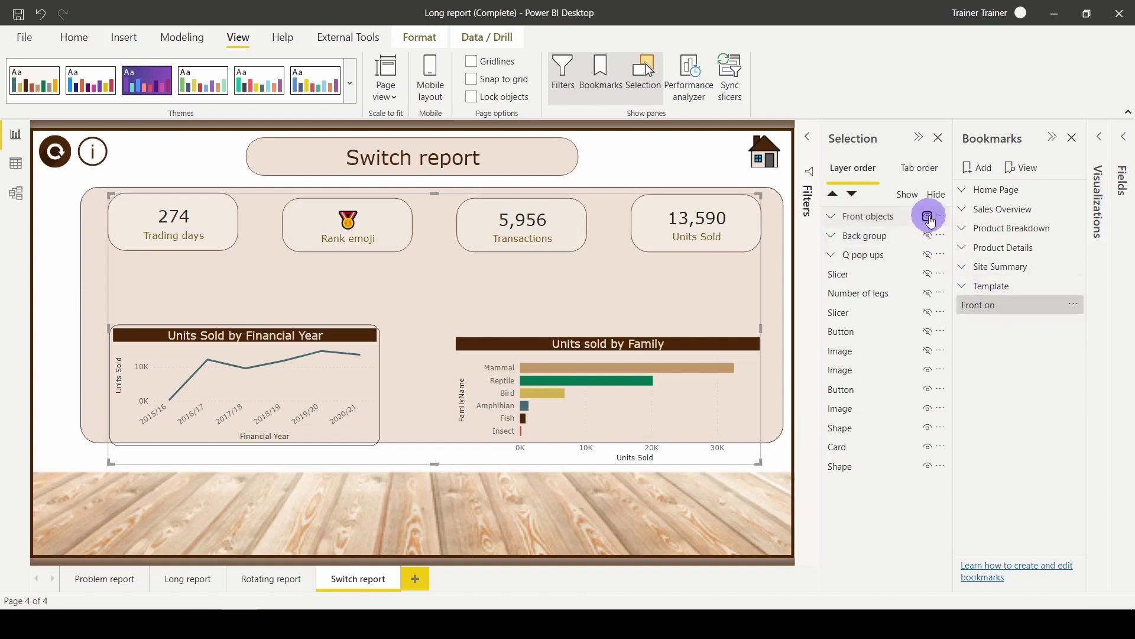
{"action": "left_click", "coordinate": [930, 236]}
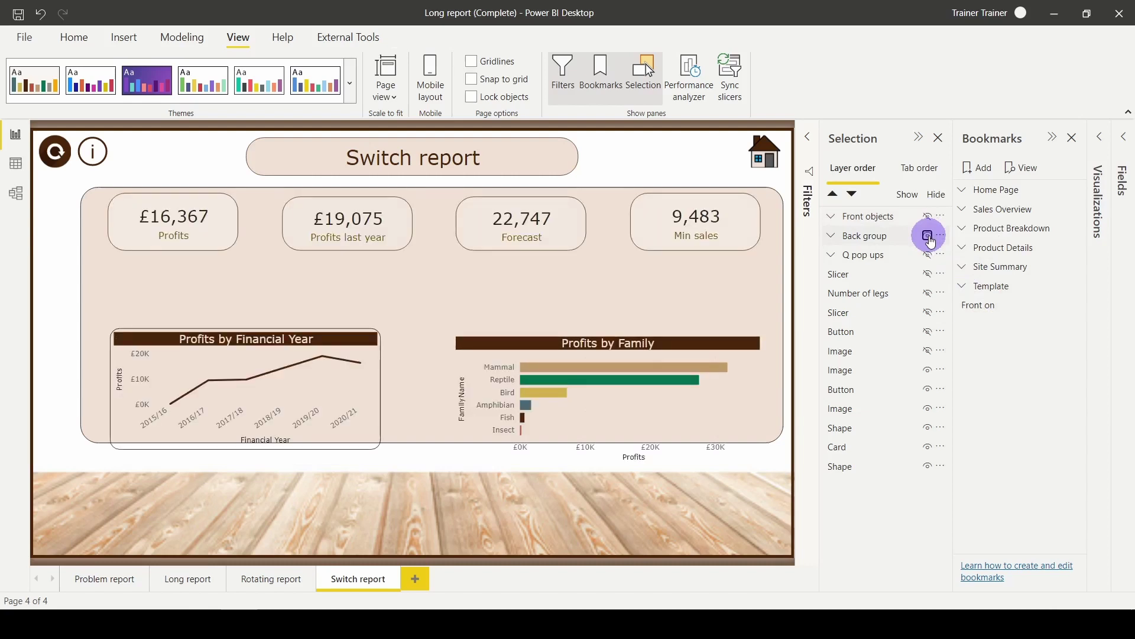
{"action": "left_click", "coordinate": [979, 169]}
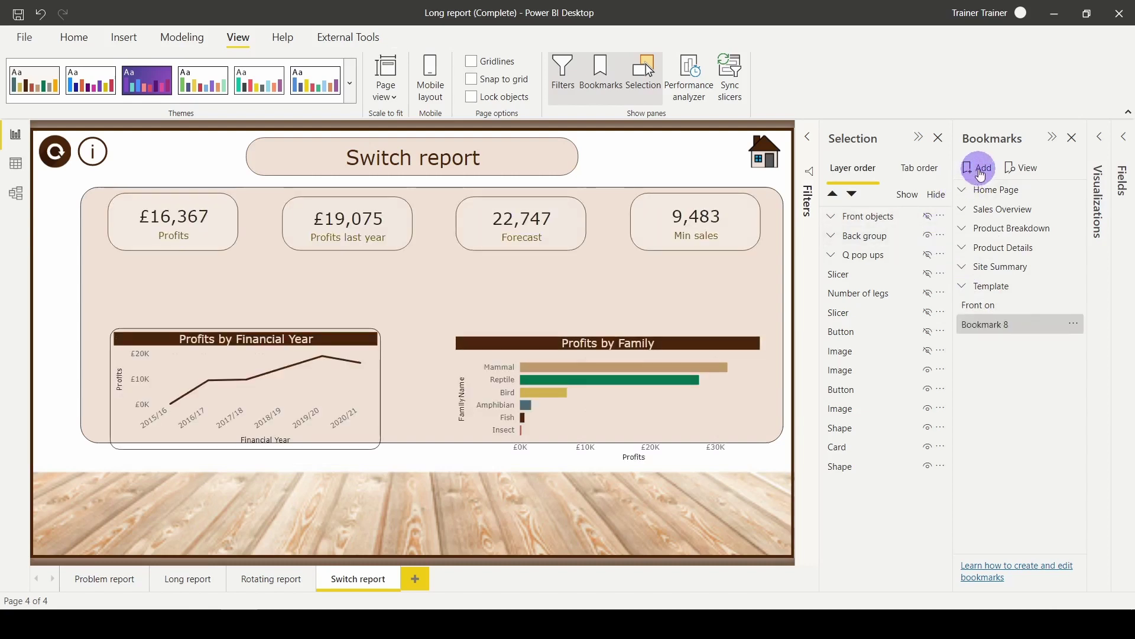
{"action": "double_click", "coordinate": [982, 325]}
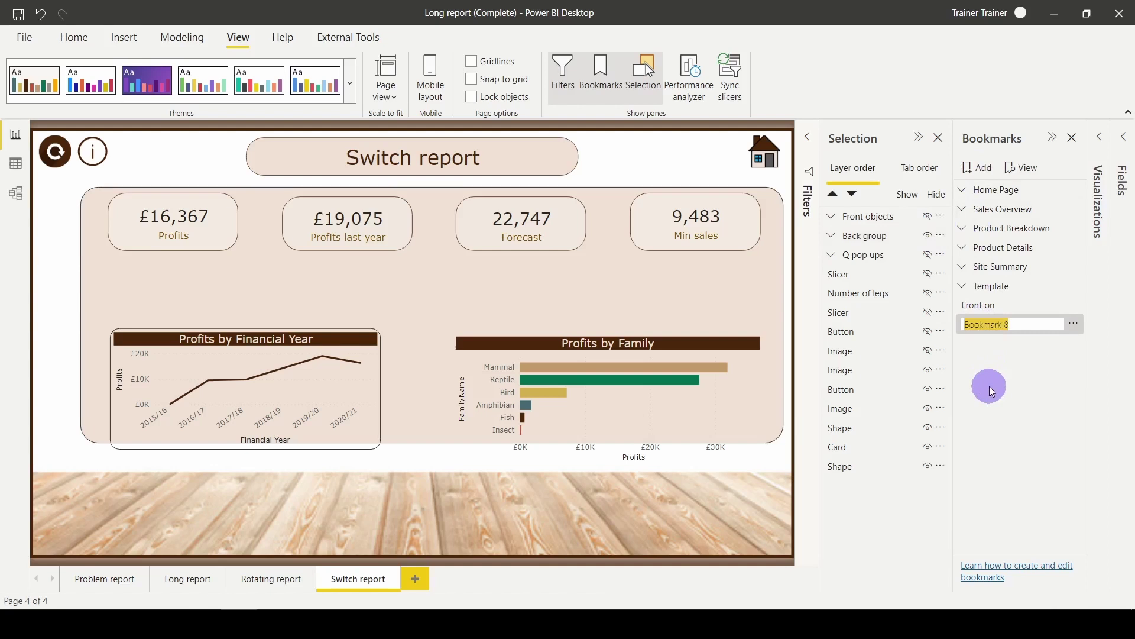
{"action": "type", "text": "Back on"}
{"action": "key", "text": "Return"}
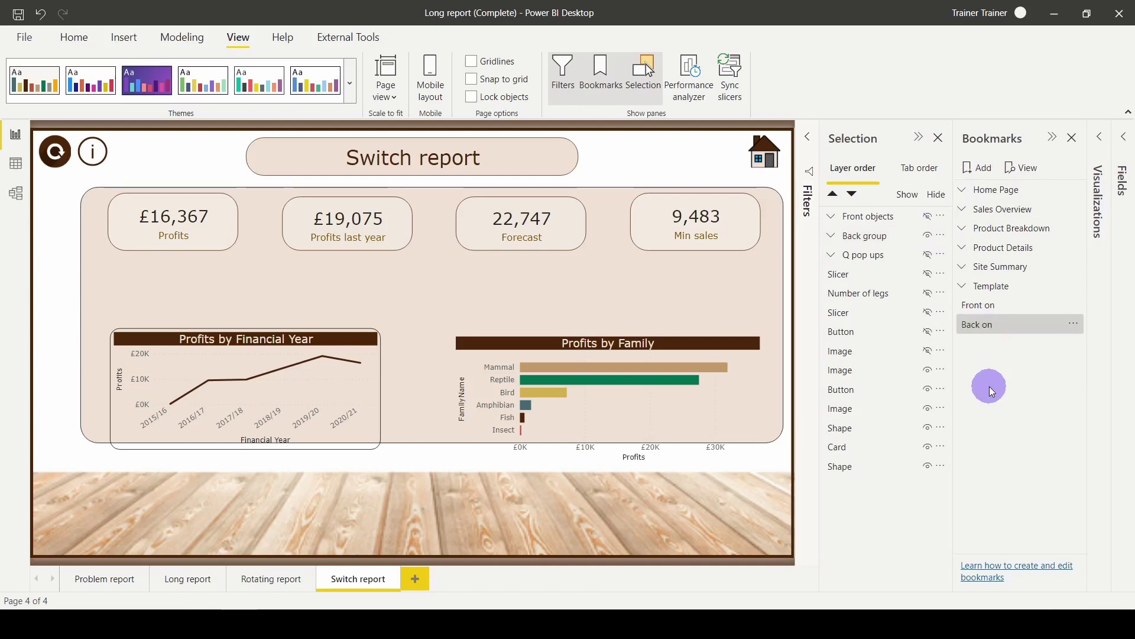
Test the Front on and Back on bookmarks, ending on Front on.
{"action": "left_click", "coordinate": [1001, 309]}
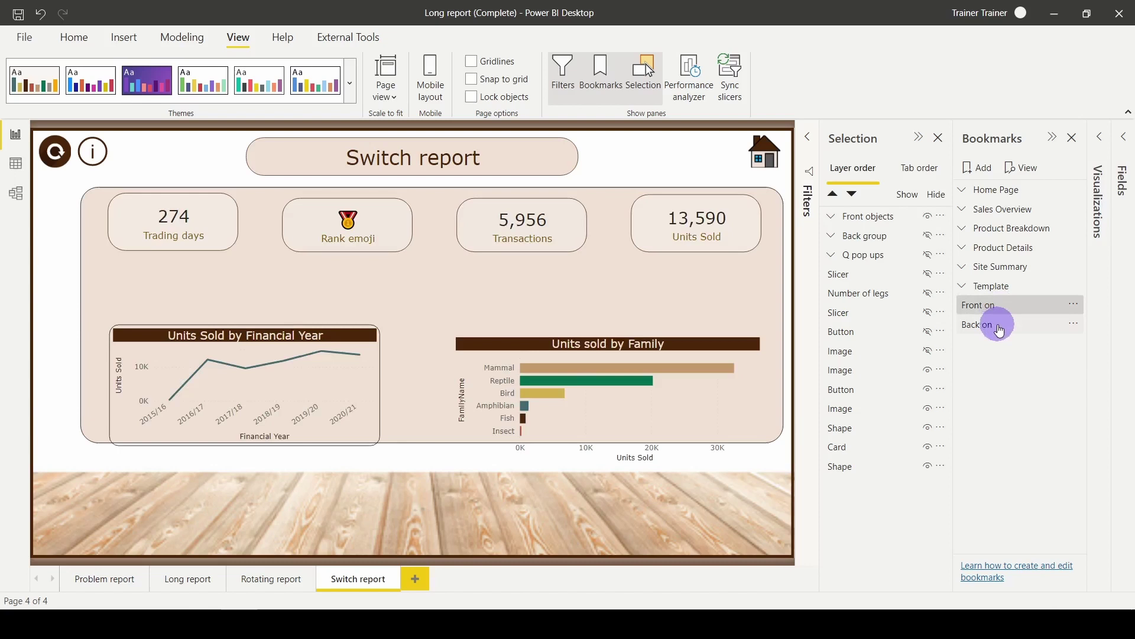
{"action": "left_click", "coordinate": [999, 326]}
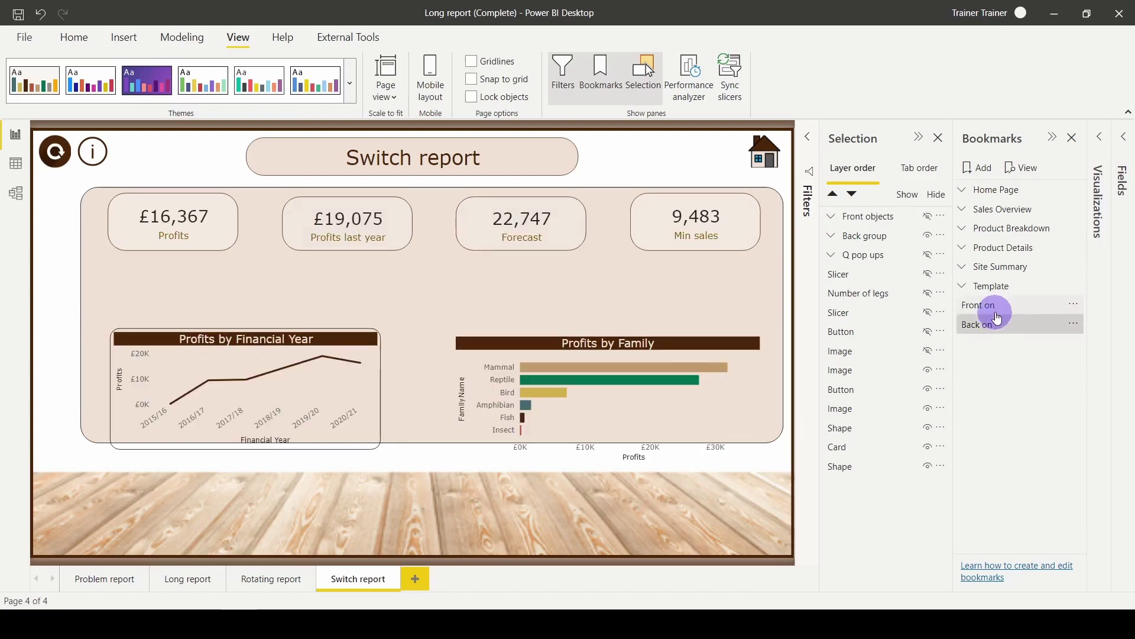
{"action": "left_click", "coordinate": [997, 309]}
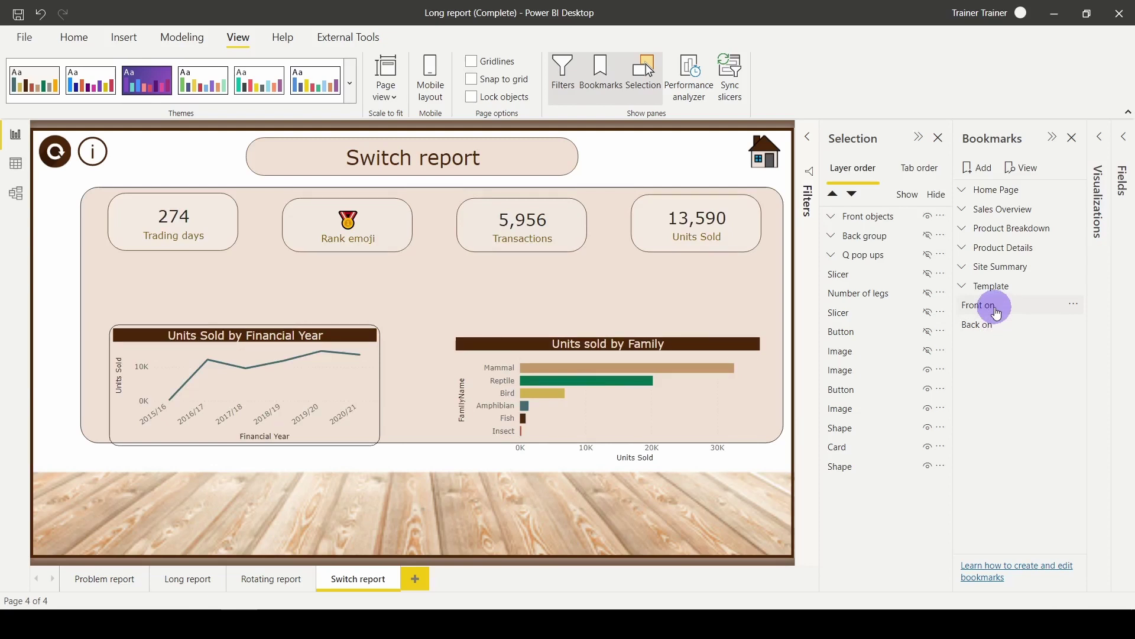
Insert a blank button and size it below the cards.
{"action": "left_click", "coordinate": [123, 37]}
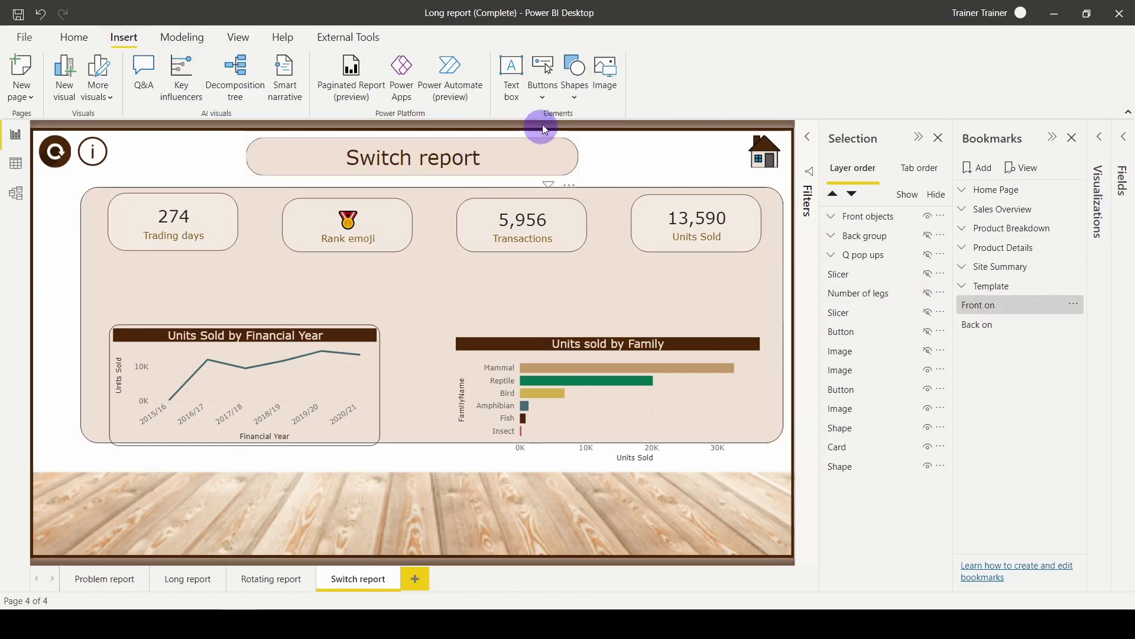
{"action": "left_click", "coordinate": [545, 104]}
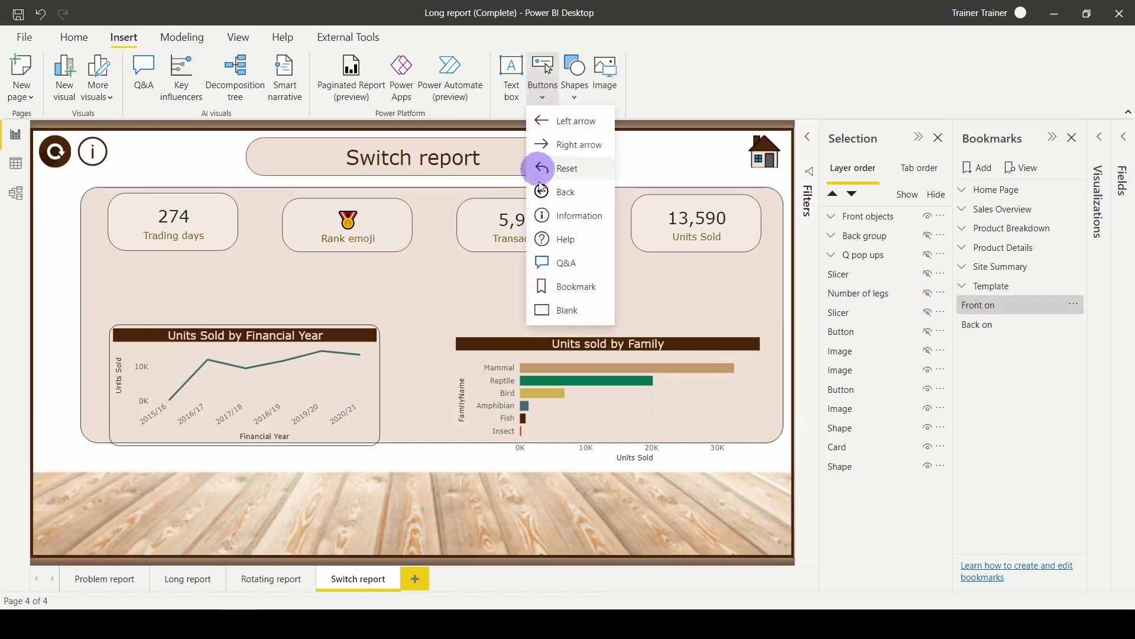
{"action": "left_click", "coordinate": [561, 311]}
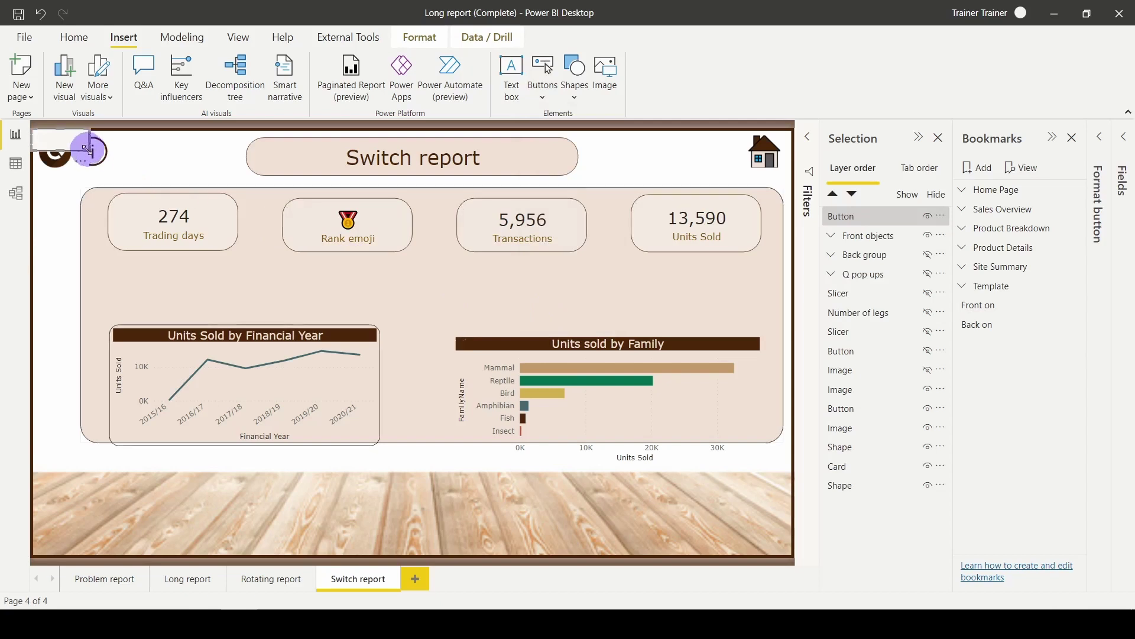
{"action": "left_click_drag", "start_coordinate": [145, 166], "coordinate": [226, 185]}
{"action": "left_click_drag", "start_coordinate": [162, 158], "coordinate": [417, 285]}
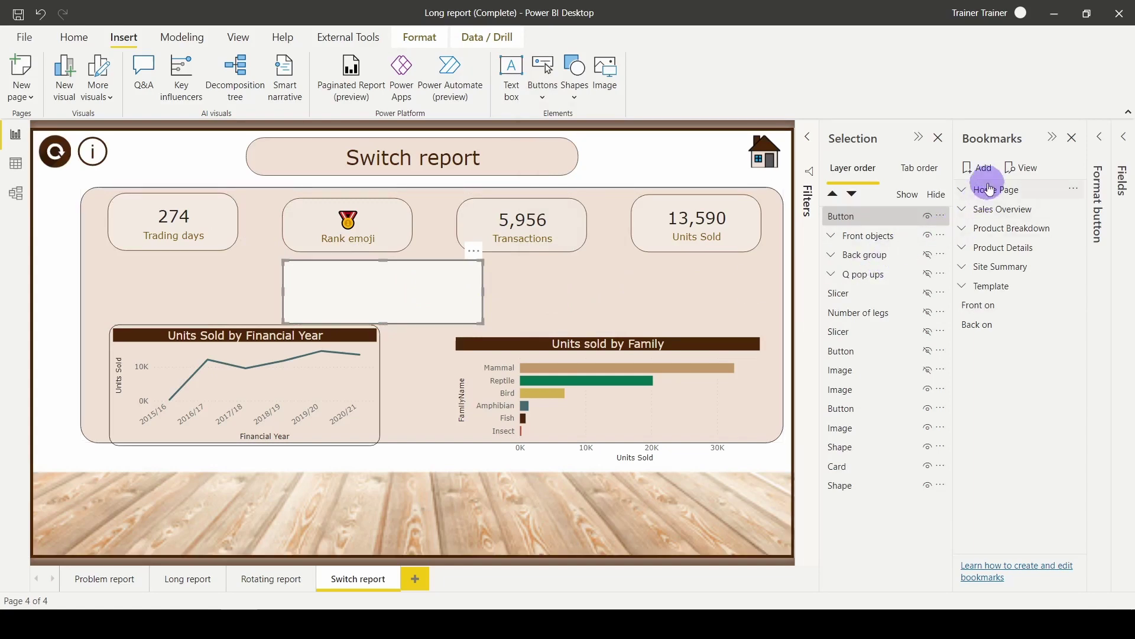
Turn on the button text and label it 'Show Profits'.
{"action": "left_click", "coordinate": [1098, 138]}
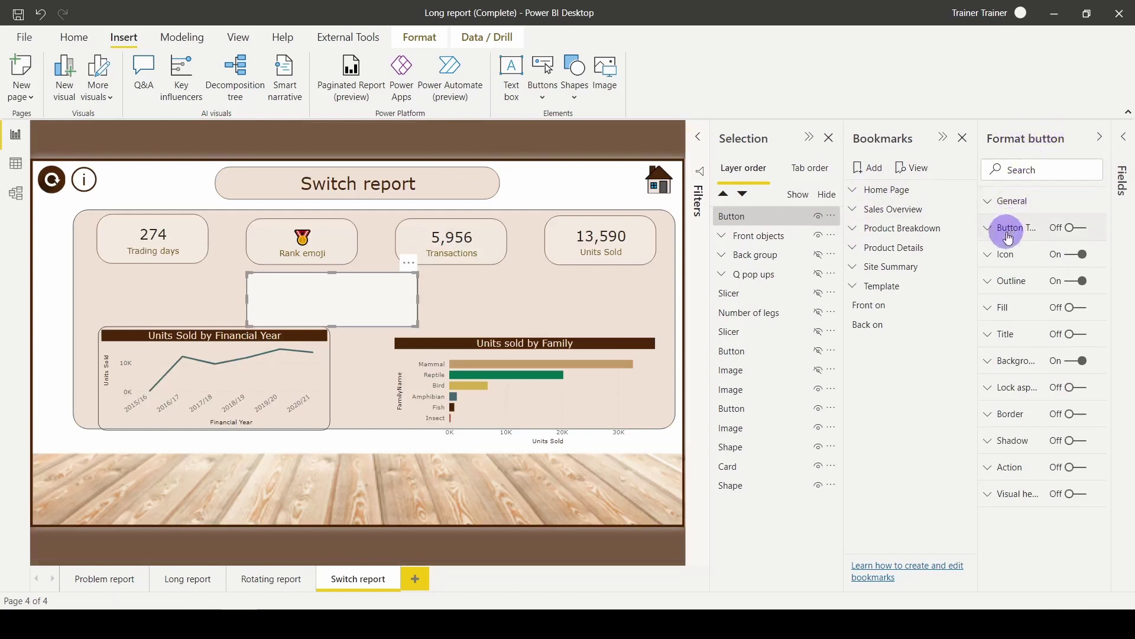
{"action": "left_click", "coordinate": [1070, 229]}
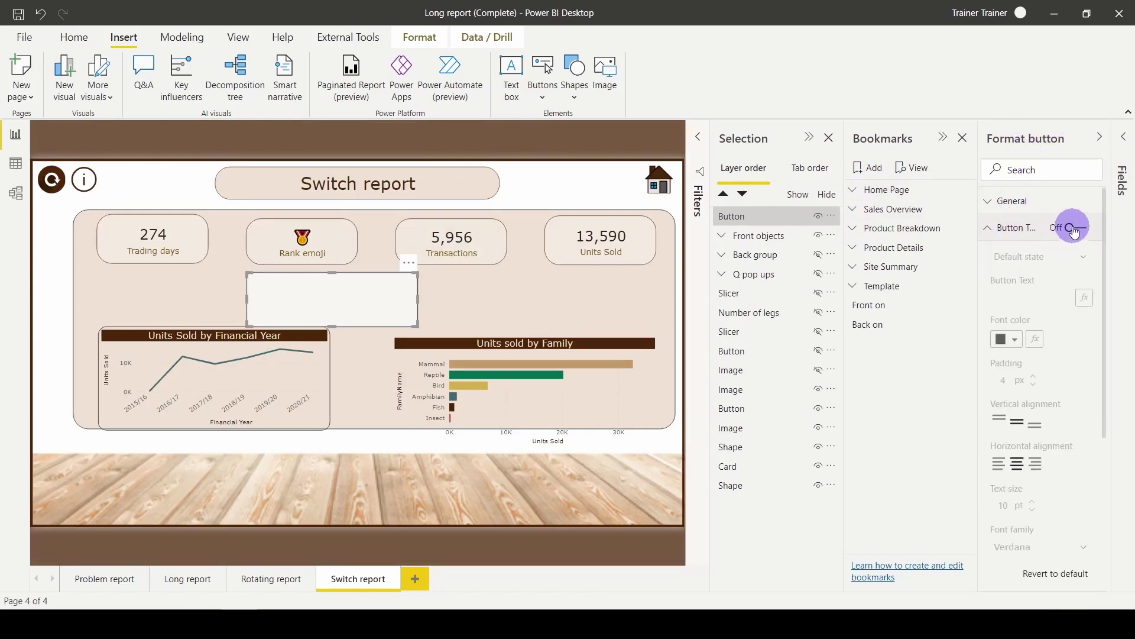
{"action": "left_click", "coordinate": [1021, 296]}
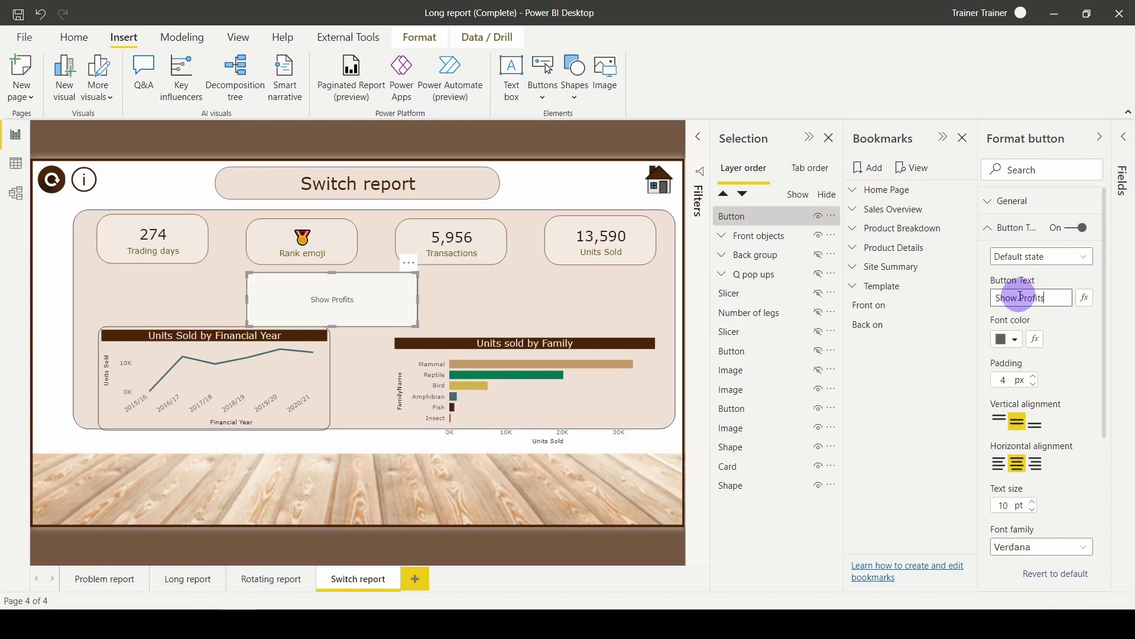
{"action": "scroll", "coordinate": [1040, 296], "scroll_direction": "down", "scroll_amount": 5}
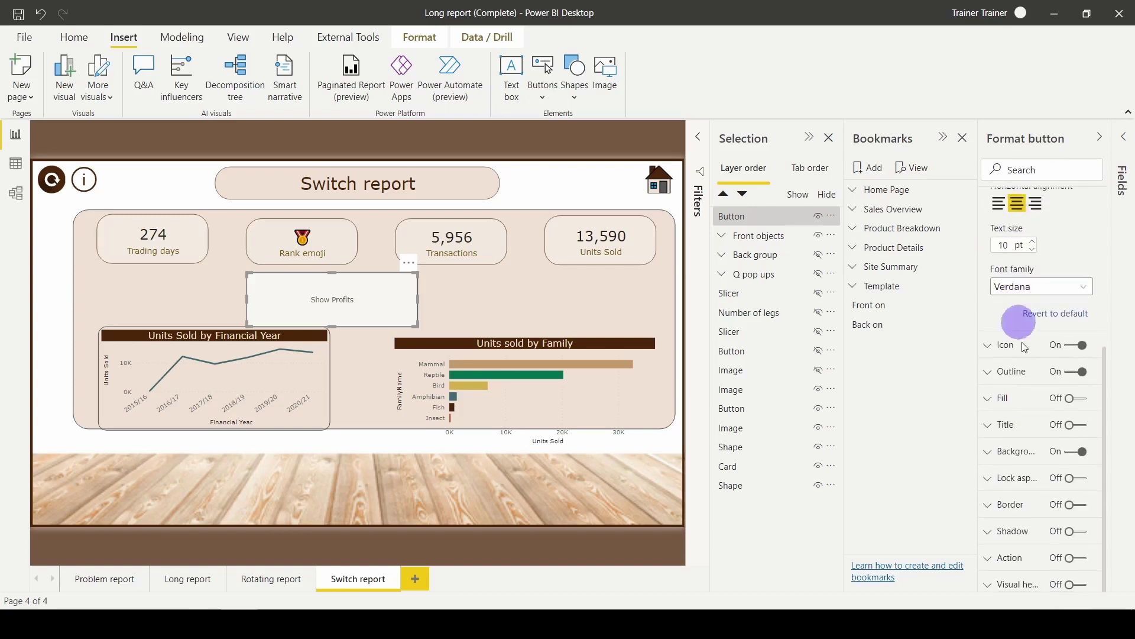
Give the button a Bookmark action that applies 'Front on'.
{"action": "left_click", "coordinate": [1012, 556]}
{"action": "scroll", "coordinate": [1013, 553], "scroll_direction": "down", "scroll_amount": 3}
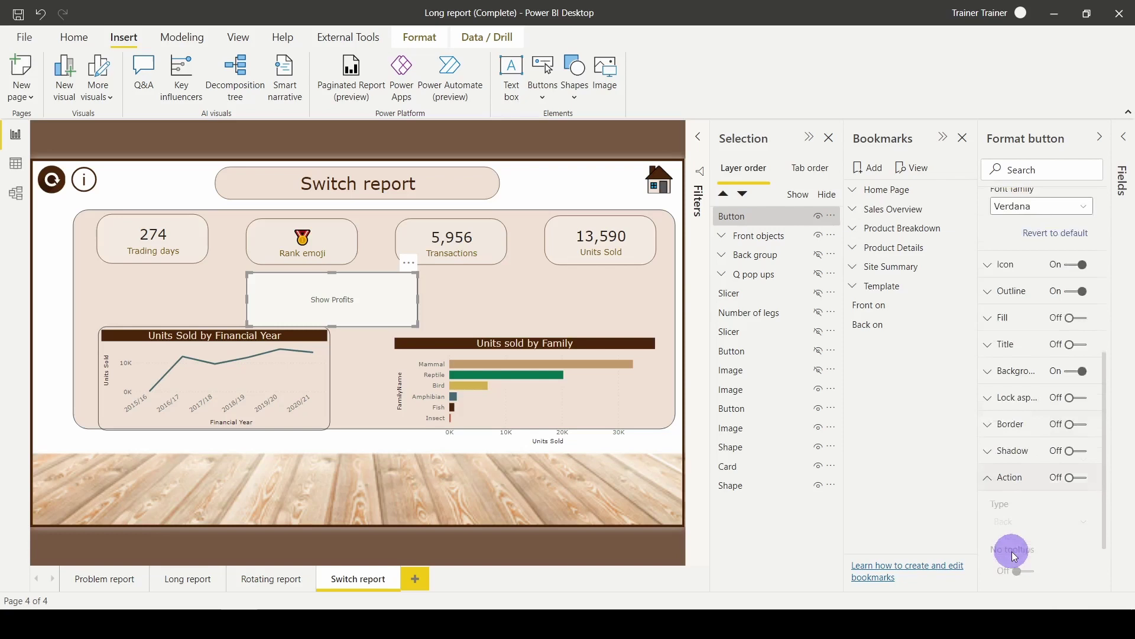
{"action": "left_click", "coordinate": [1077, 377]}
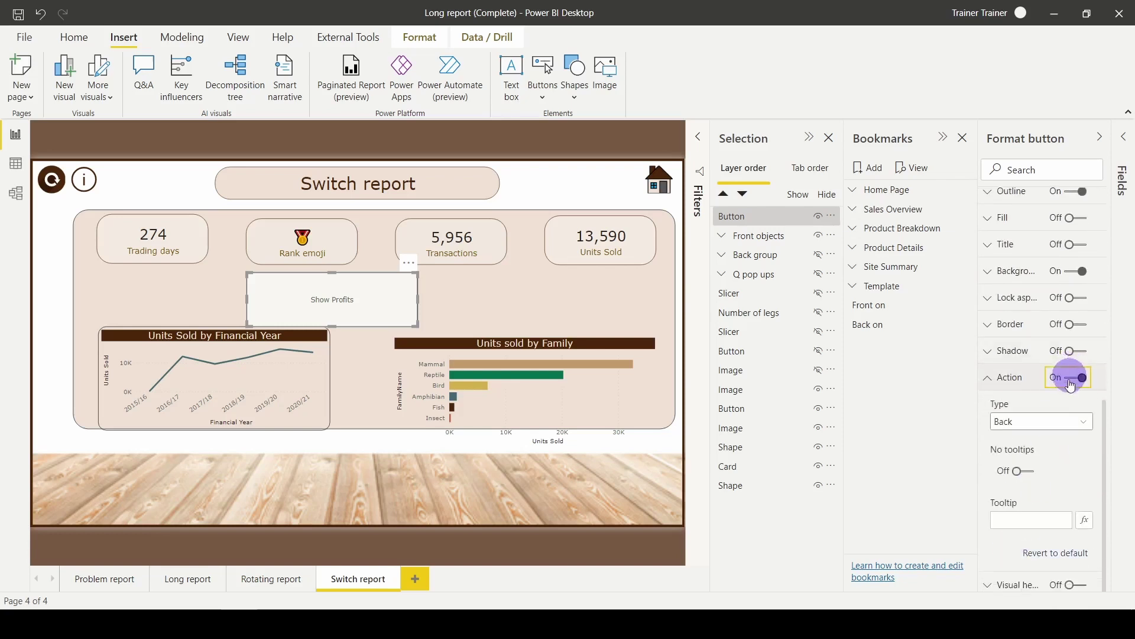
{"action": "left_click", "coordinate": [1046, 423]}
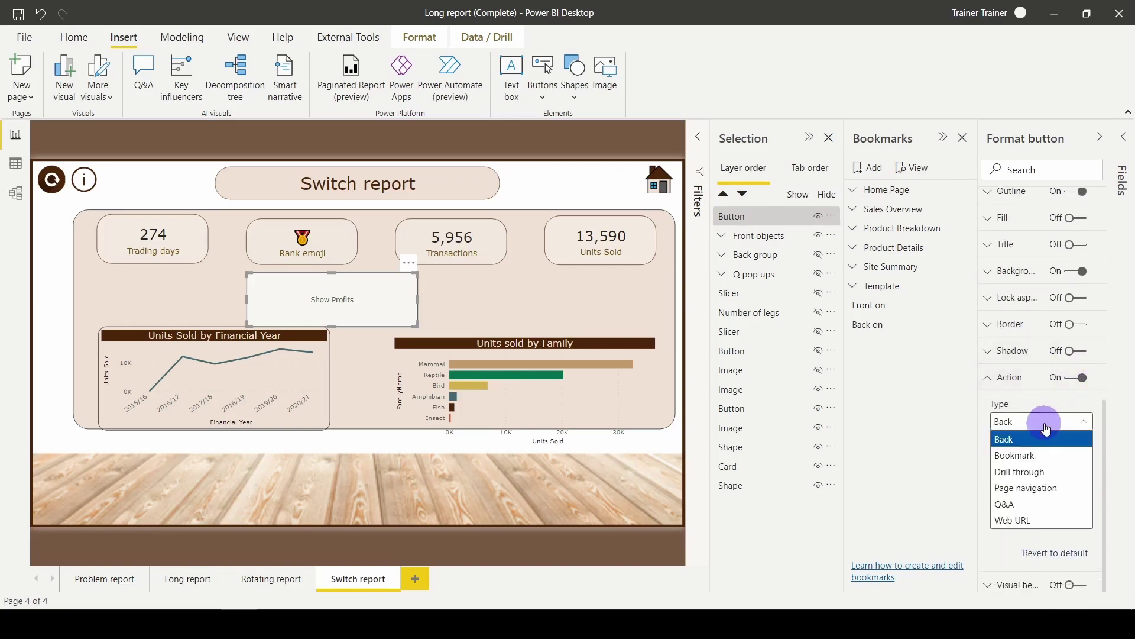
{"action": "left_click", "coordinate": [1037, 455]}
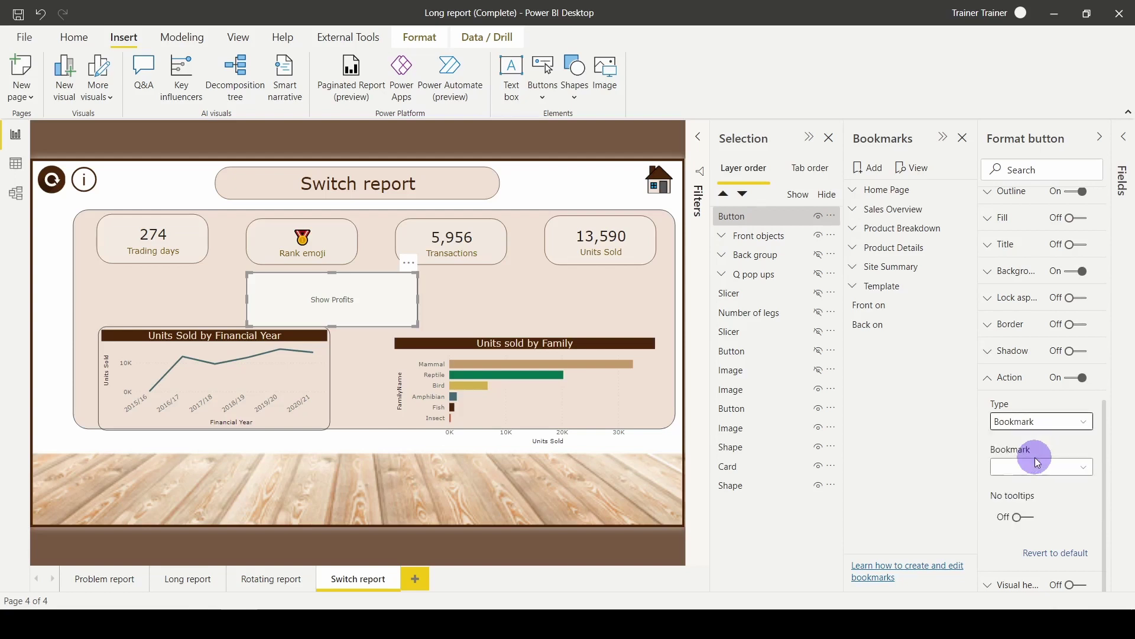
{"action": "left_click", "coordinate": [1036, 468]}
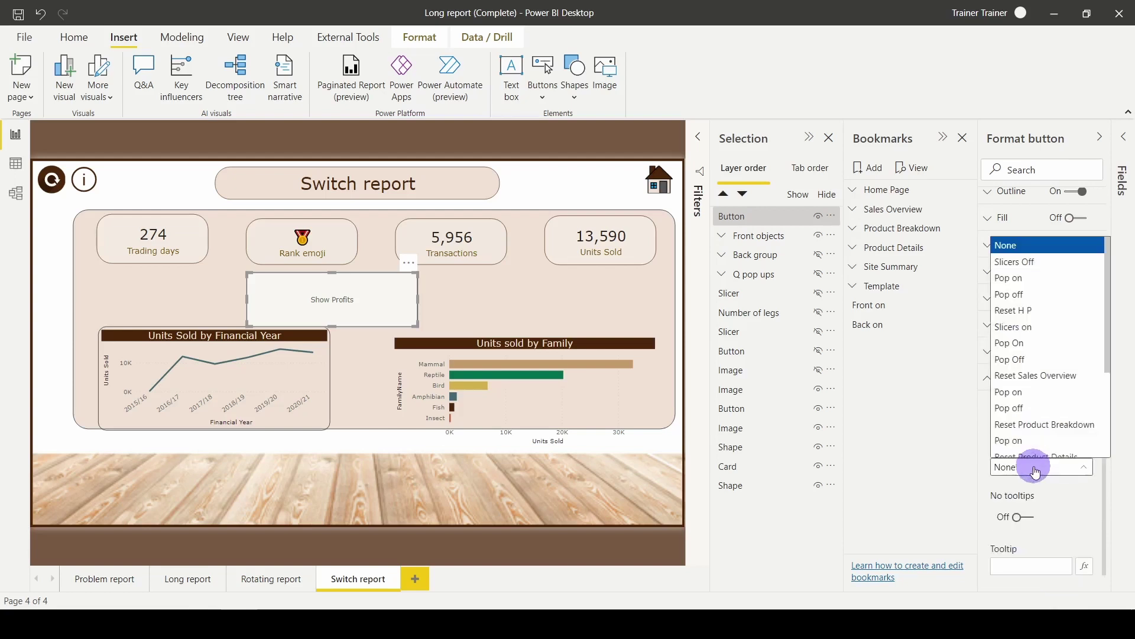
{"action": "scroll", "coordinate": [1034, 449], "scroll_direction": "down", "scroll_amount": 3}
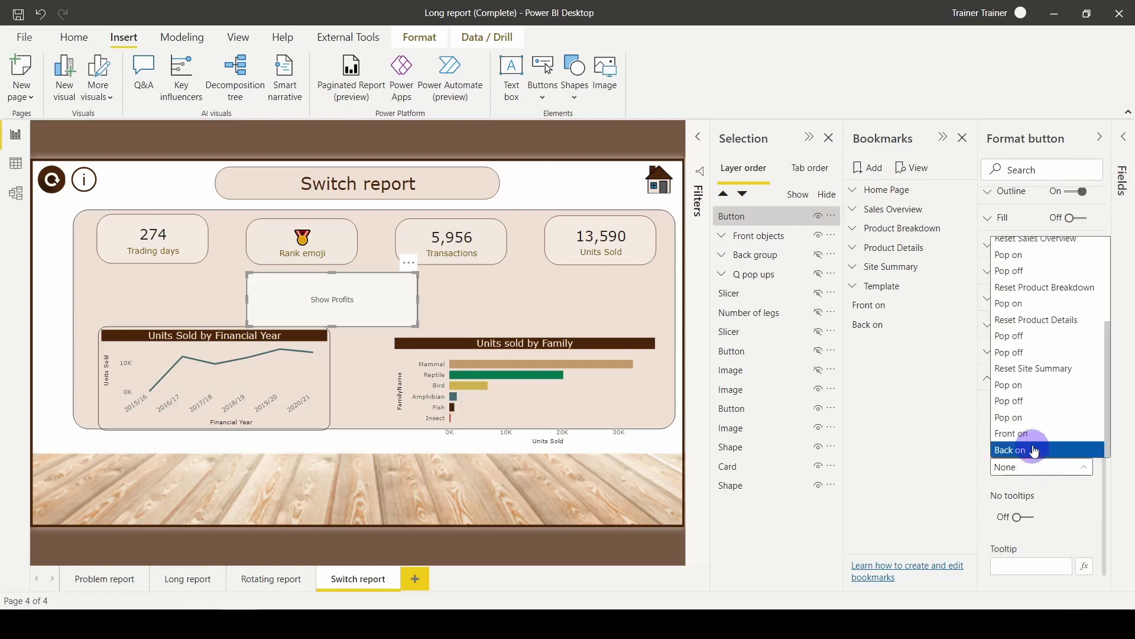
{"action": "left_click", "coordinate": [1033, 437]}
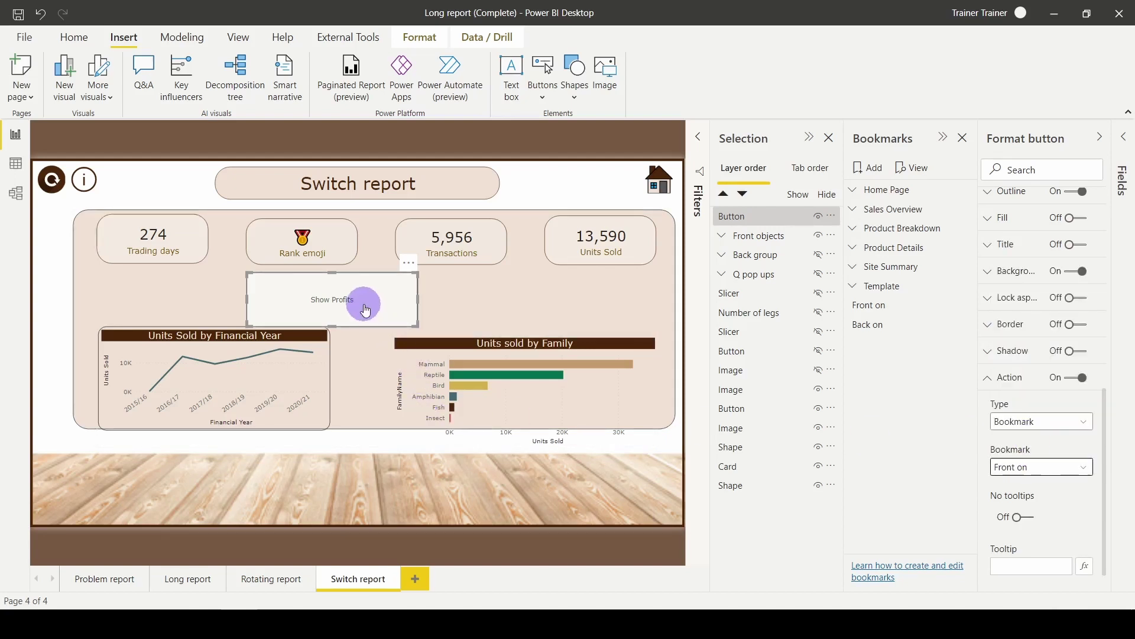
Paste a copy of the button to its right and relabel it 'Show units sold'.
{"action": "key", "text": "ctrl+v"}
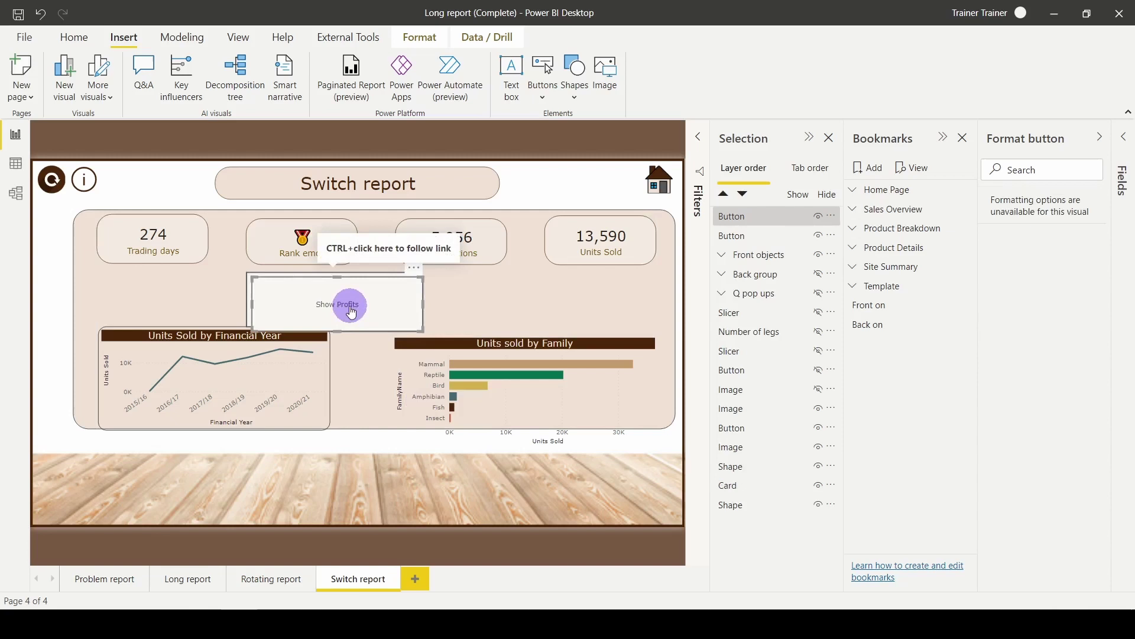
{"action": "left_click_drag", "start_coordinate": [352, 312], "coordinate": [531, 306]}
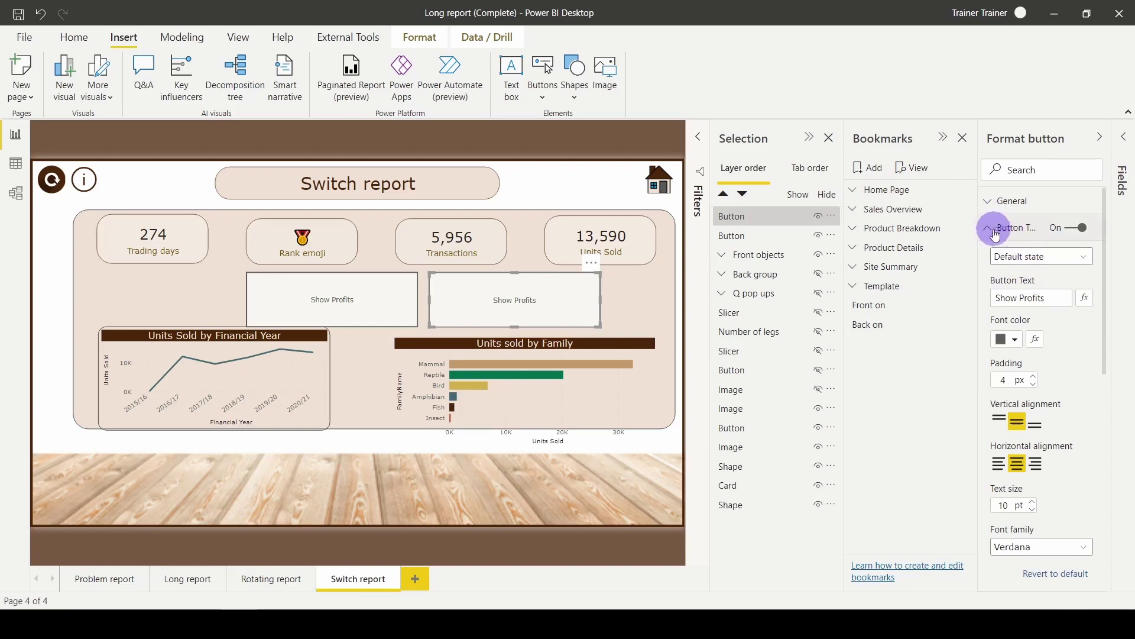
{"action": "left_click_drag", "start_coordinate": [1050, 298], "coordinate": [1018, 298]}
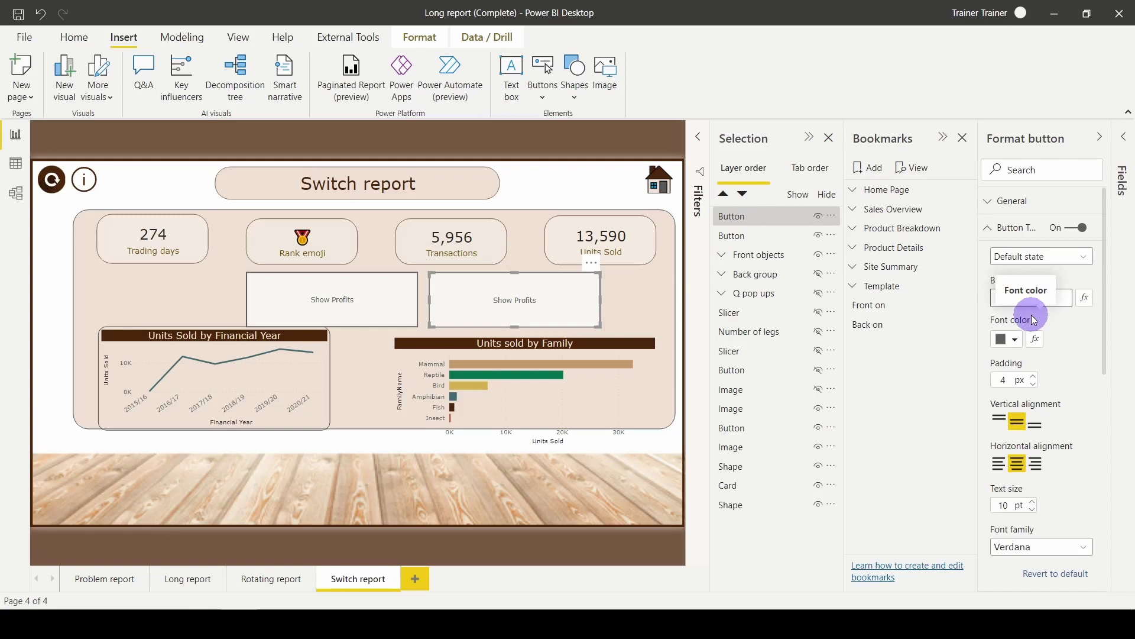
{"action": "type", "text": "units sold"}
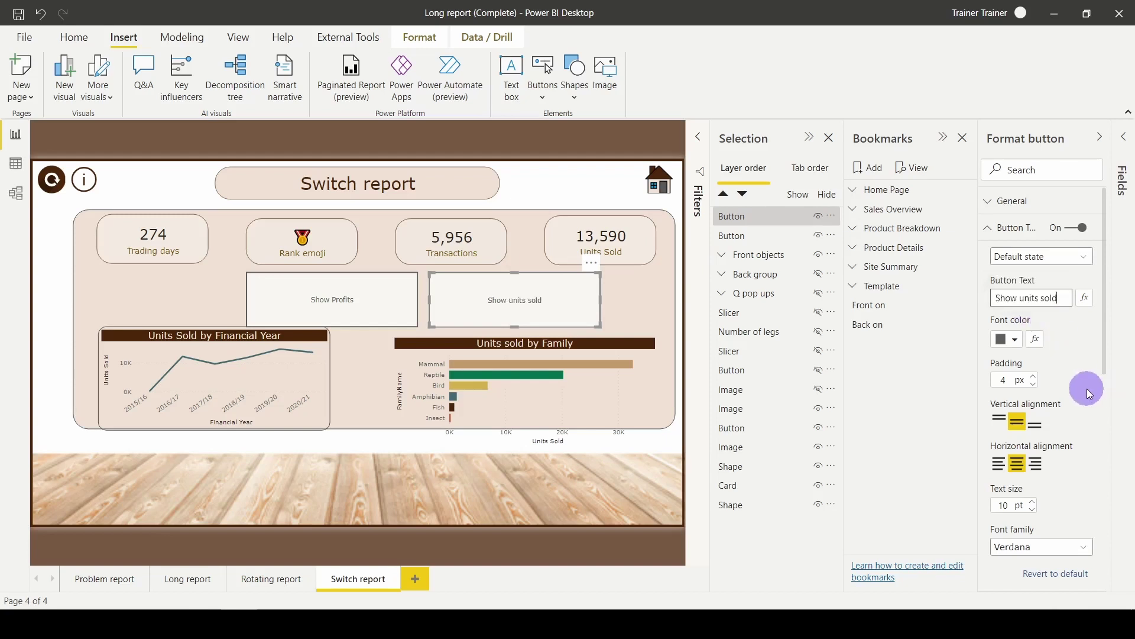
Set the copy's action bookmark to 'Back on'.
{"action": "scroll", "coordinate": [1063, 347], "scroll_direction": "down", "scroll_amount": 10}
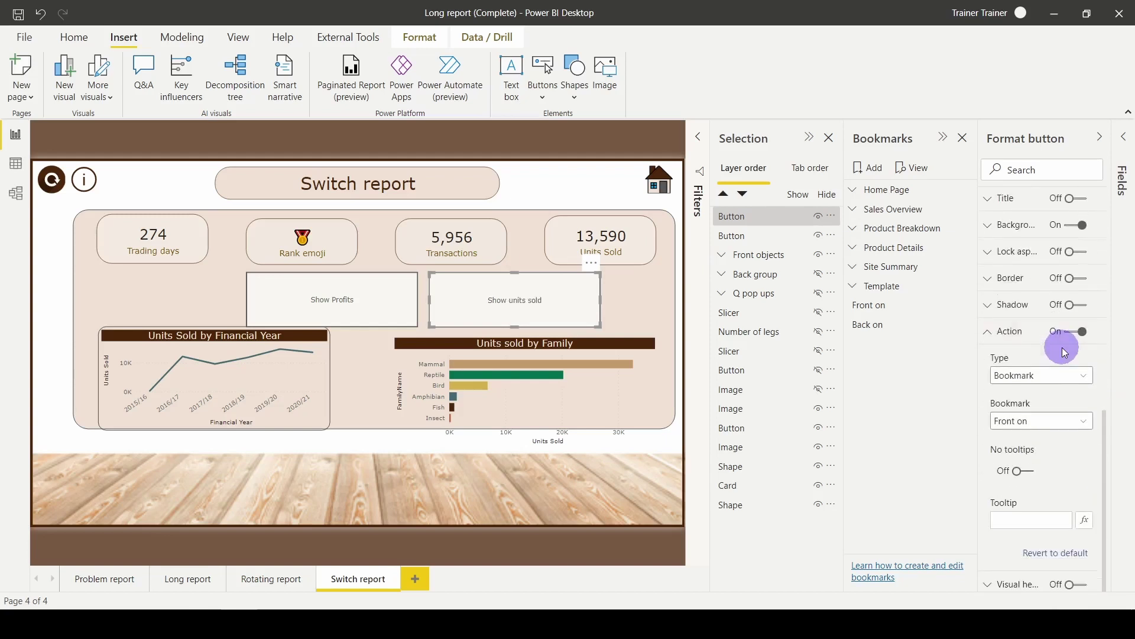
{"action": "left_click", "coordinate": [1047, 420]}
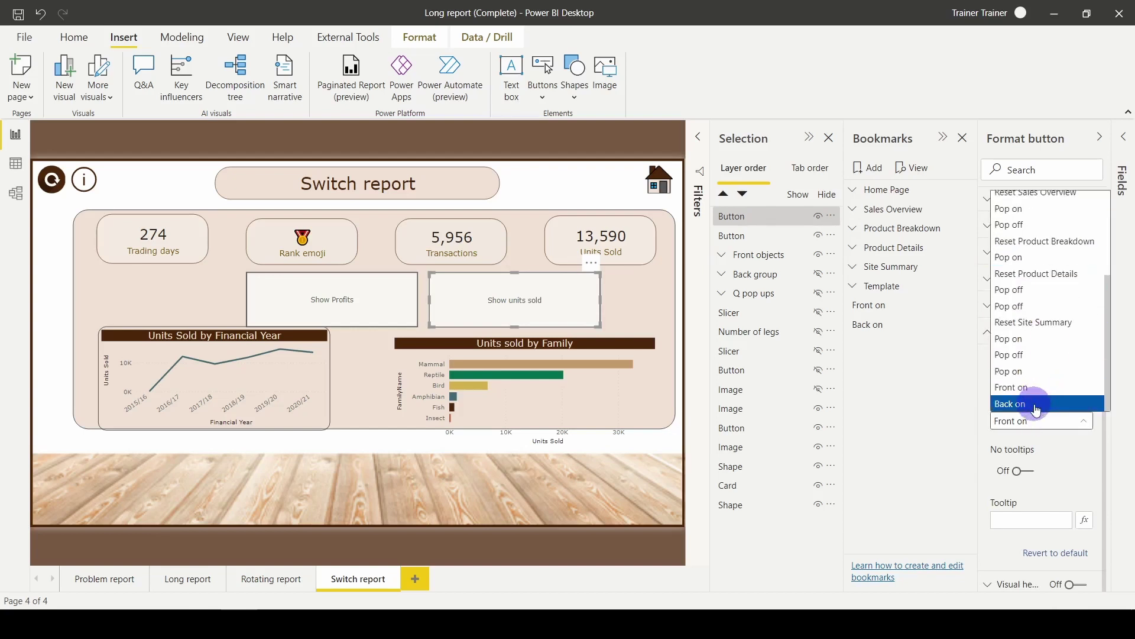
{"action": "left_click", "coordinate": [1038, 404]}
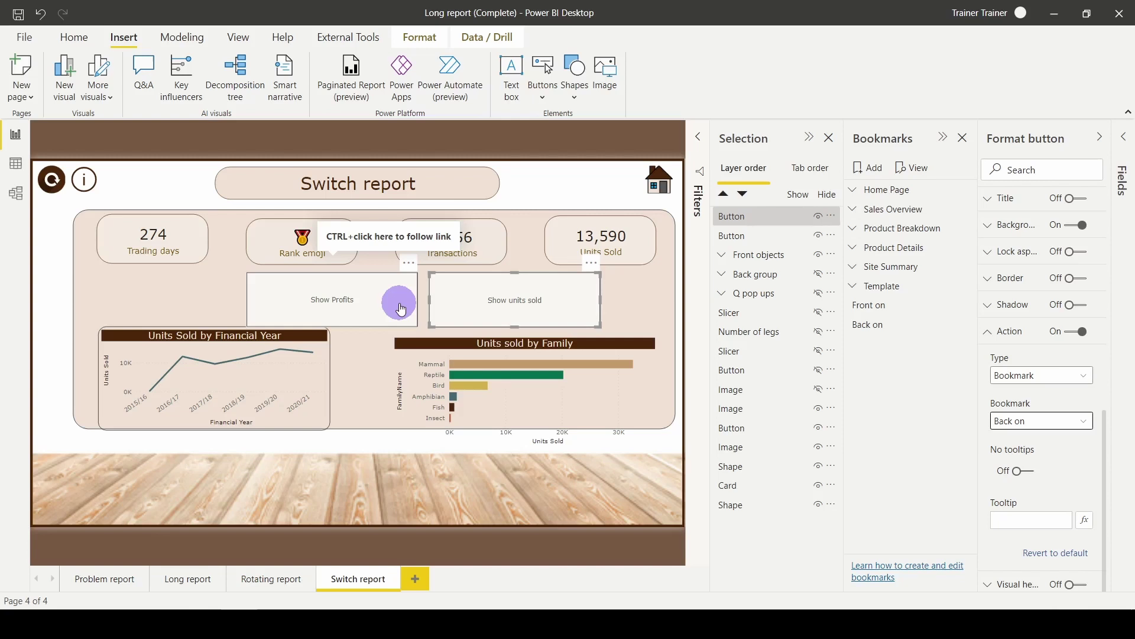
{"action": "left_click", "coordinate": [331, 305], "text": "ctrl"}
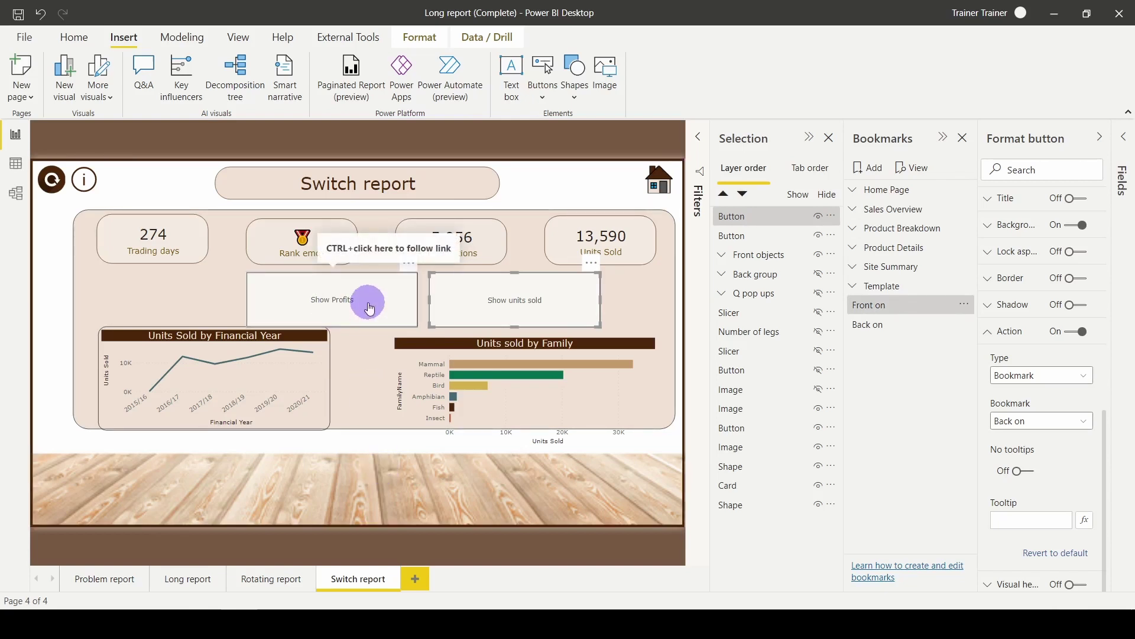
{"action": "left_click", "coordinate": [494, 309], "text": "ctrl"}
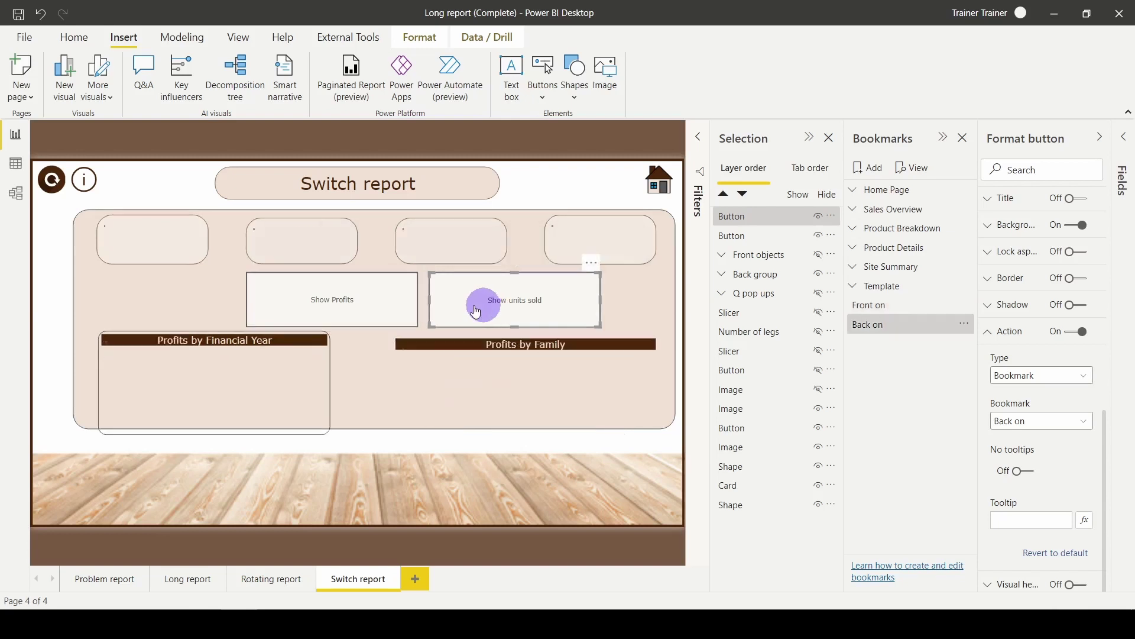
{"action": "left_click", "coordinate": [339, 308], "text": "ctrl"}
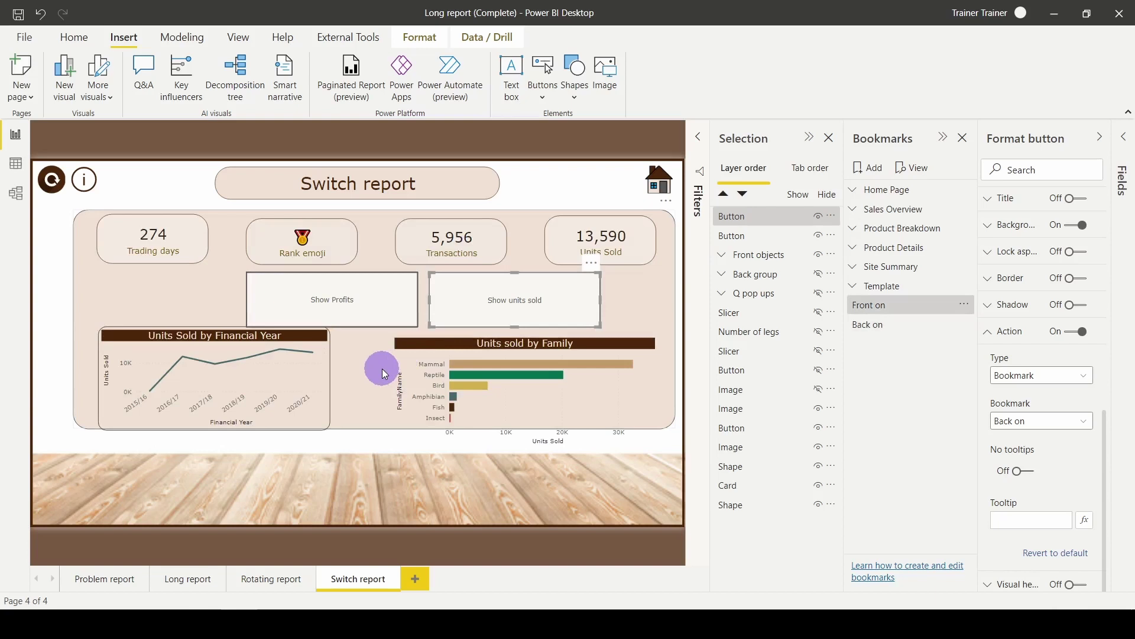
{"action": "left_click", "coordinate": [416, 378]}
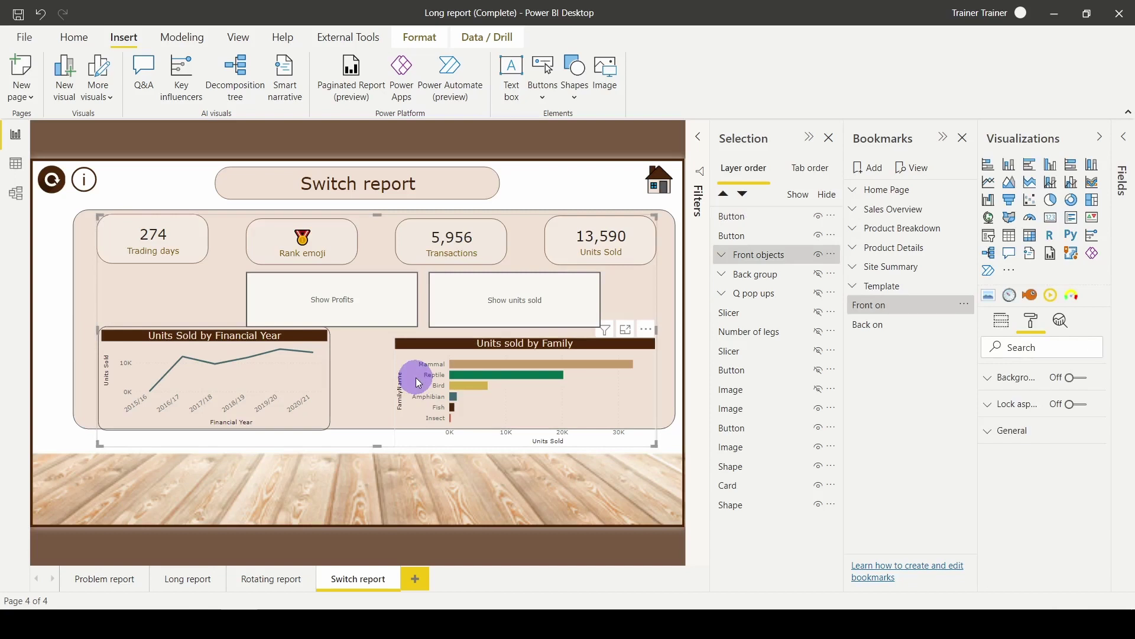
{"action": "left_click", "coordinate": [357, 586]}
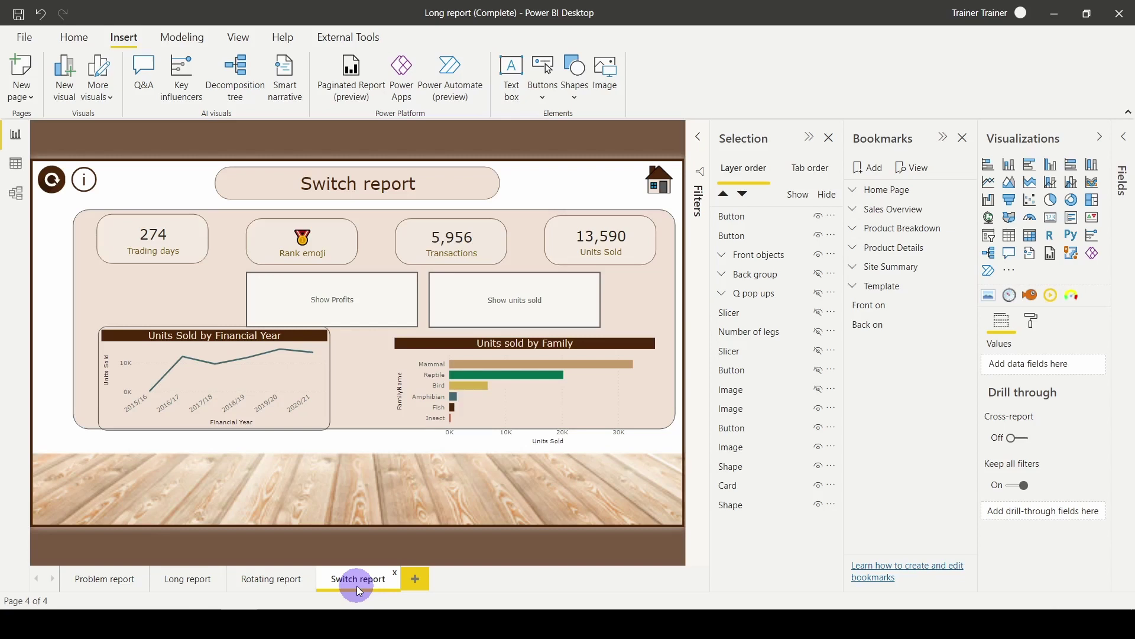